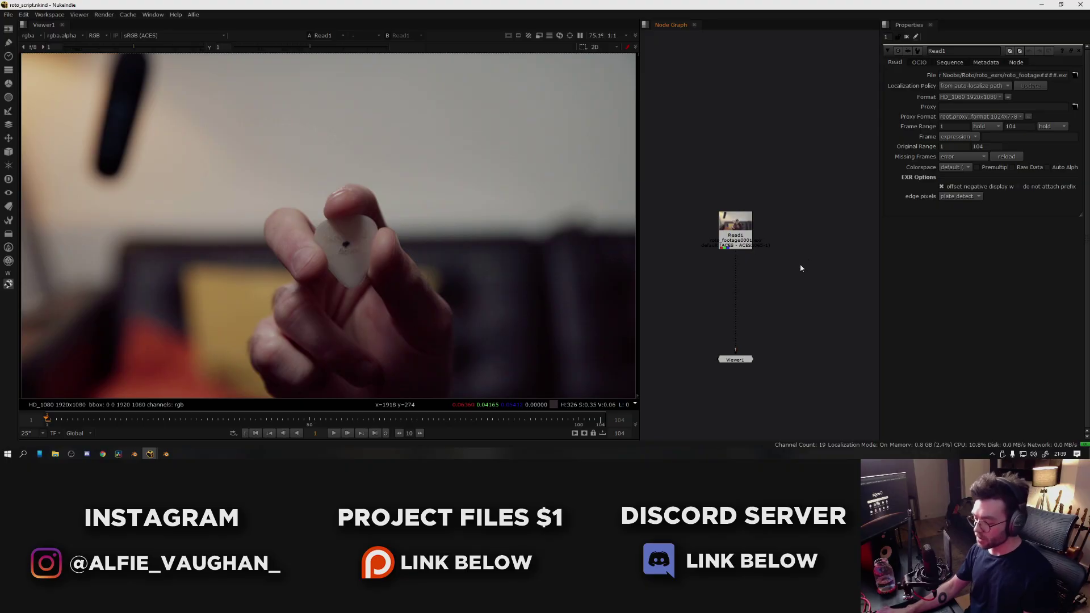
# Add a Roto node and start outlining the pick, then delete that first attempt
pyautogui.press('o')
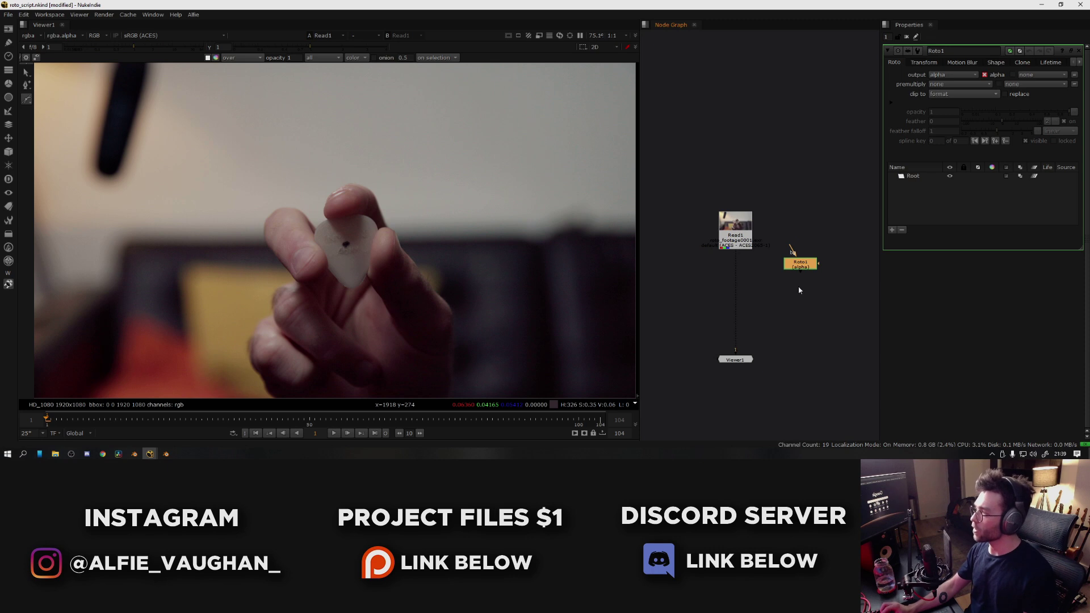
pyautogui.scroll(3, 318, 222)
pyautogui.click(358, 317)
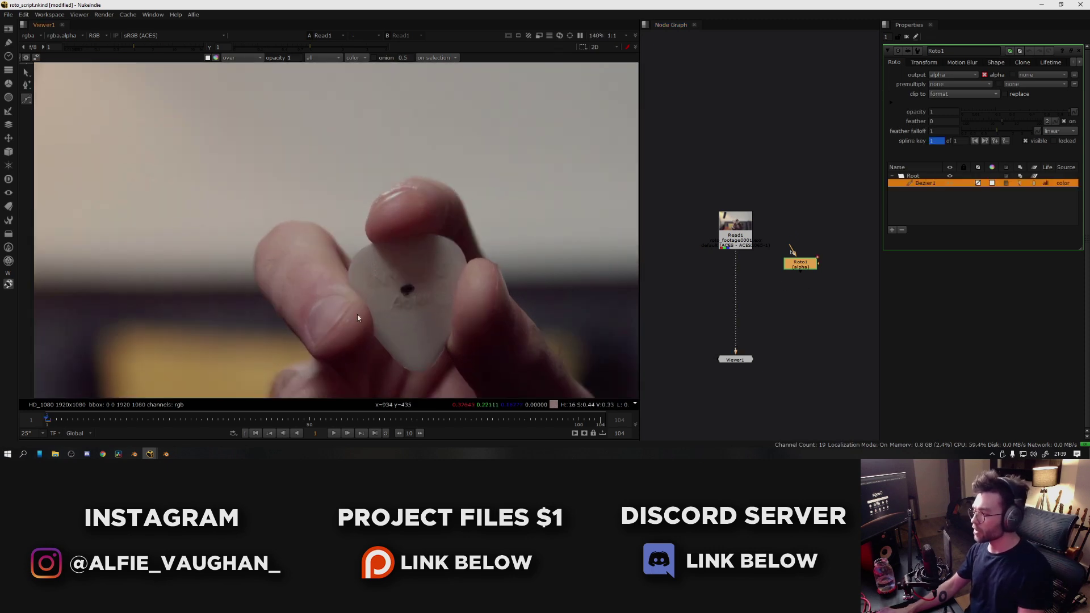
pyautogui.click(350, 264)
pyautogui.click(395, 238)
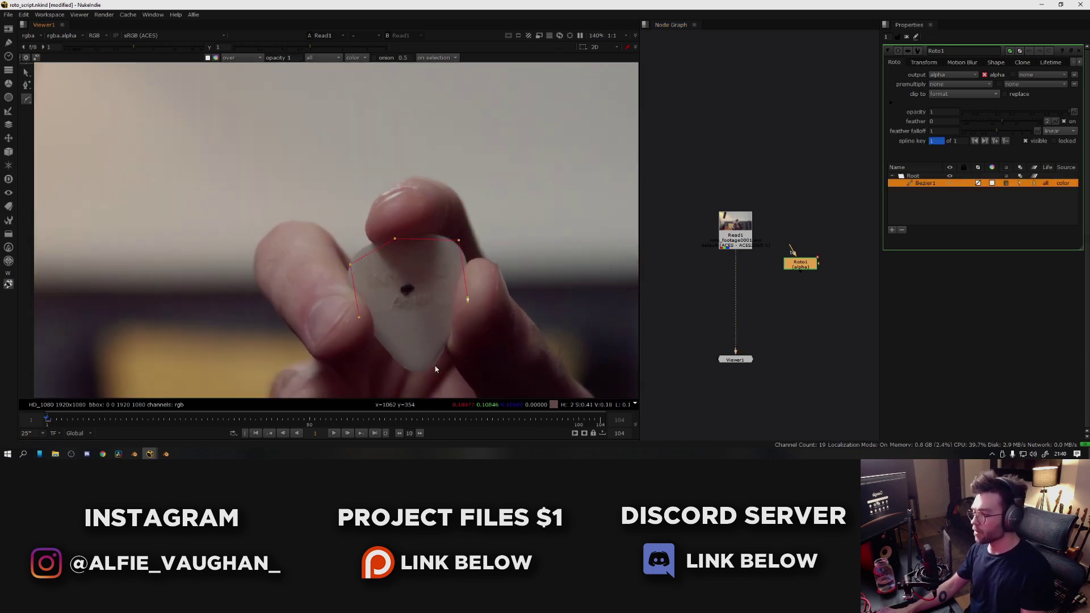
pyautogui.press('Delete')
# Trace a new Bezier shape down the pick's left, top and right edges
pyautogui.scroll(3, 386, 347)
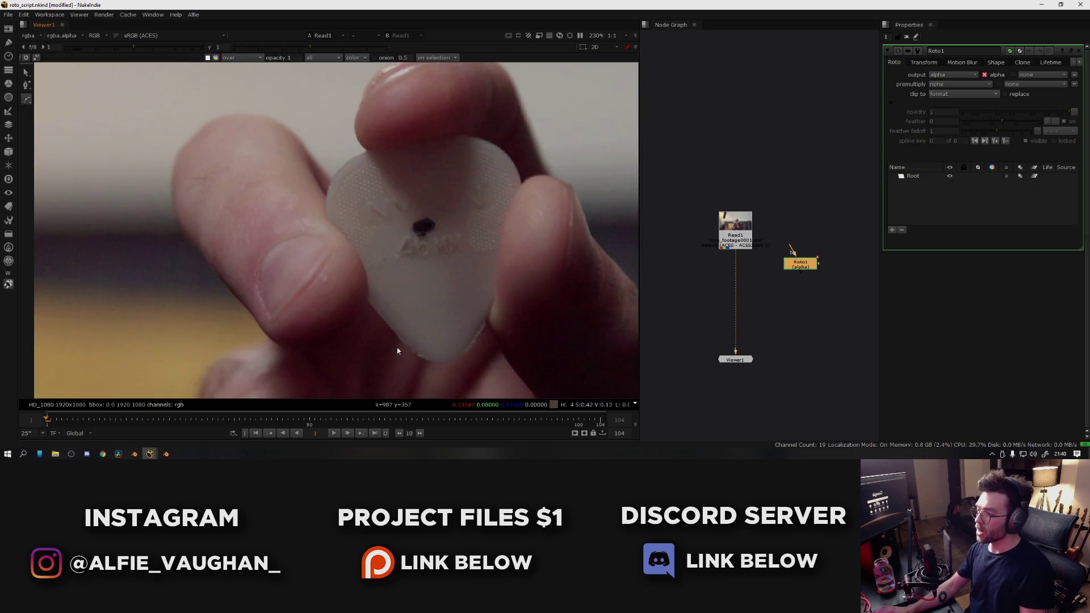
pyautogui.click(401, 341)
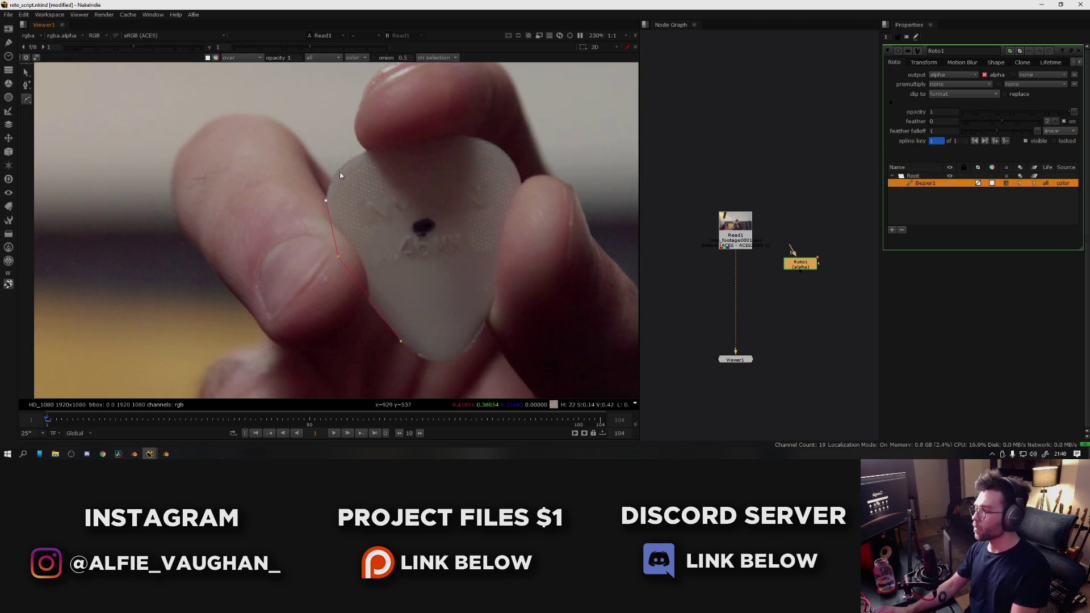
pyautogui.click(502, 149)
pyautogui.click(494, 310)
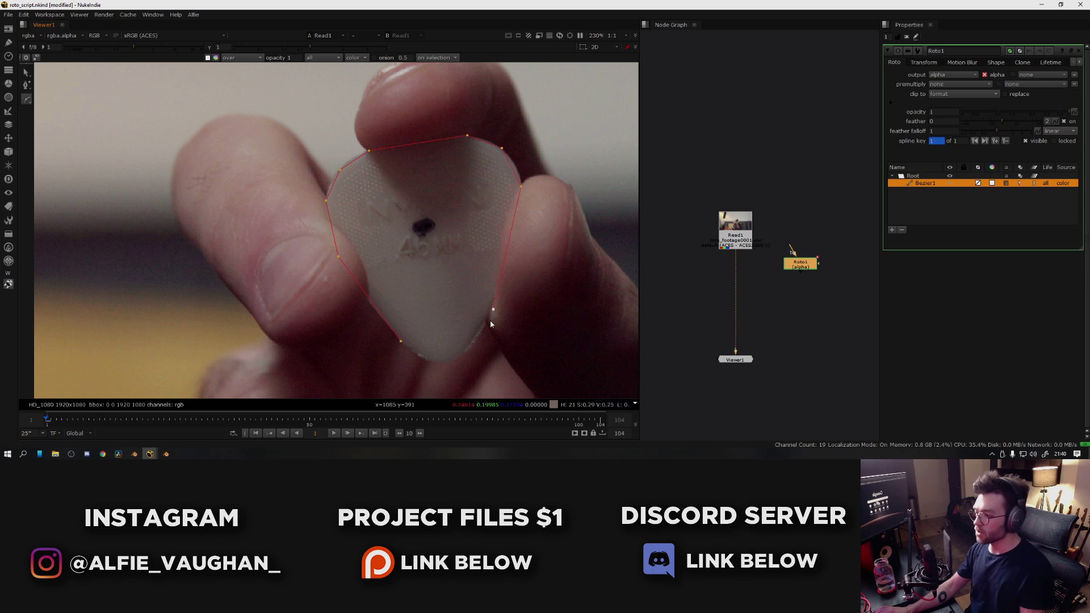
# Close the pick shape and make all its points smooth curves
pyautogui.click(425, 361)
pyautogui.press('Return')
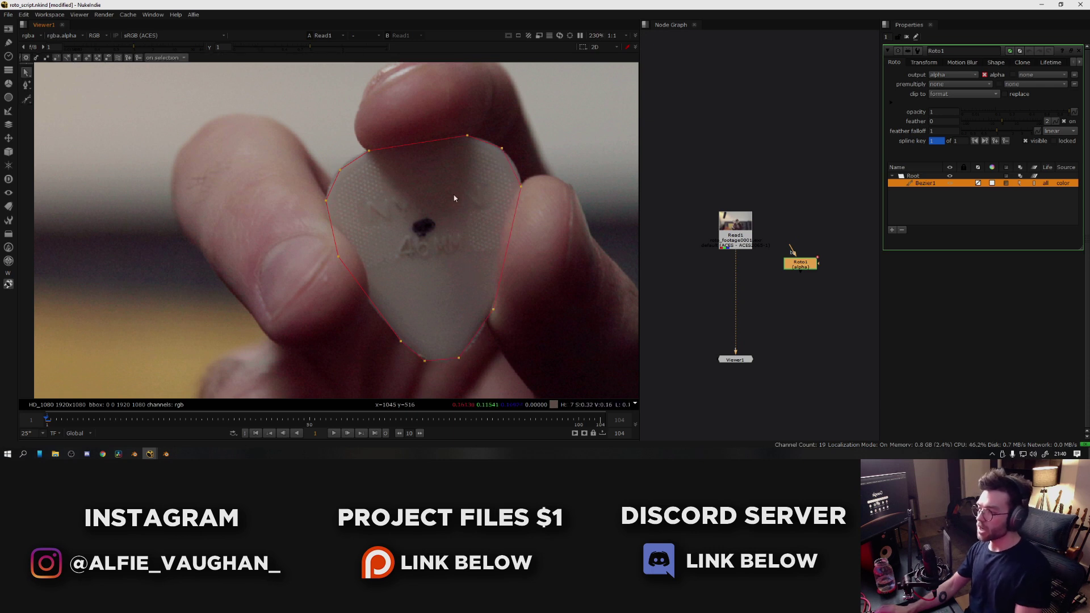
pyautogui.click(455, 196)
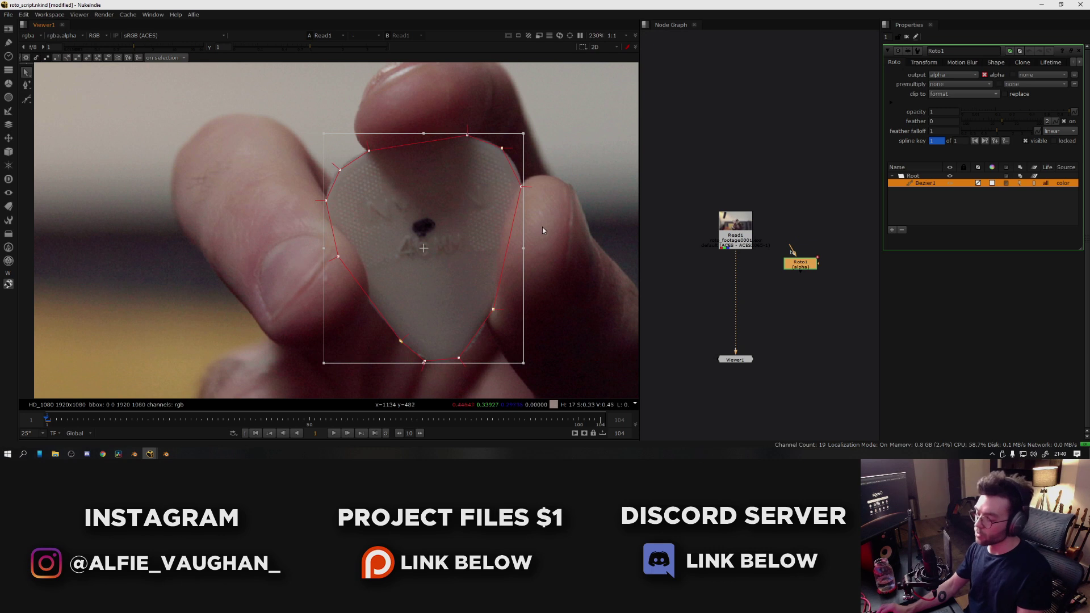
pyautogui.press('z')
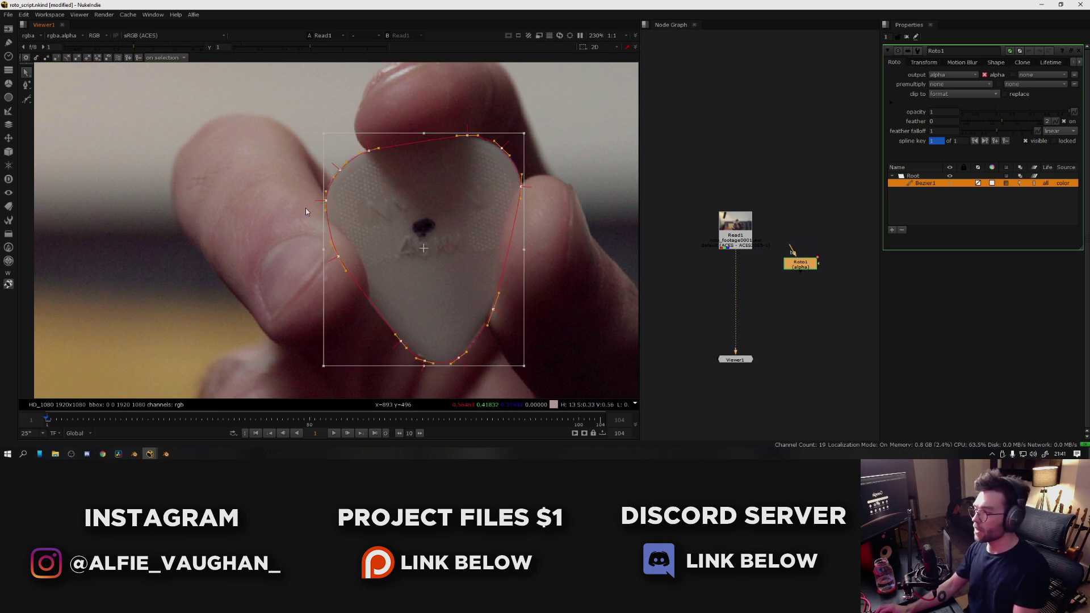
# Refine individual points along the pick's bottom tip and lower-left edge to hug the outline
pyautogui.click(531, 304)
pyautogui.scroll(3, 492, 277)
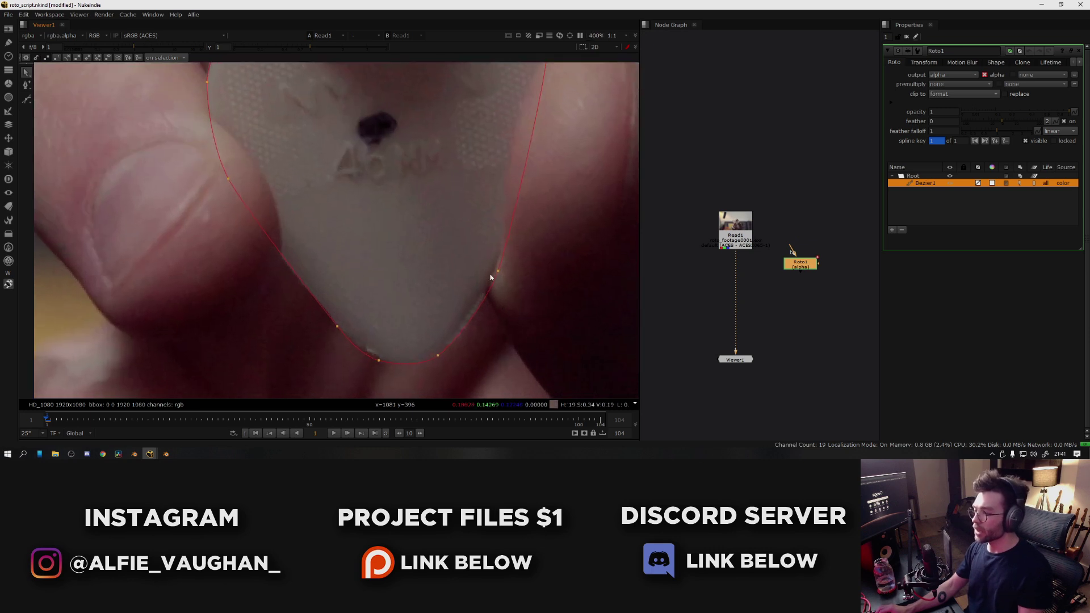
pyautogui.click(440, 355)
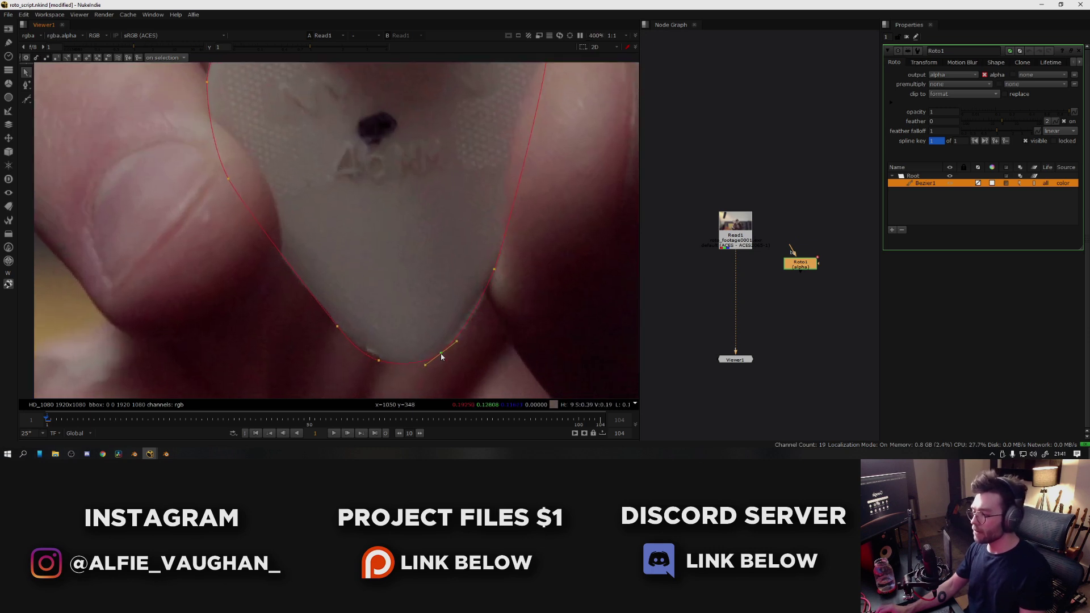
pyautogui.moveTo(386, 358); pyautogui.dragTo(384, 359)
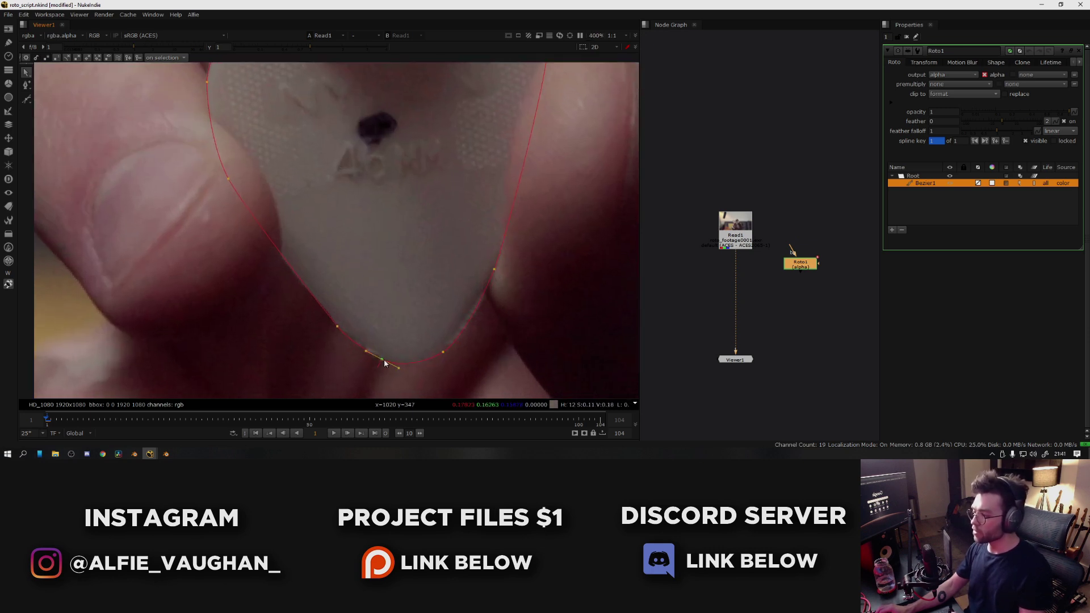
pyautogui.click(339, 328)
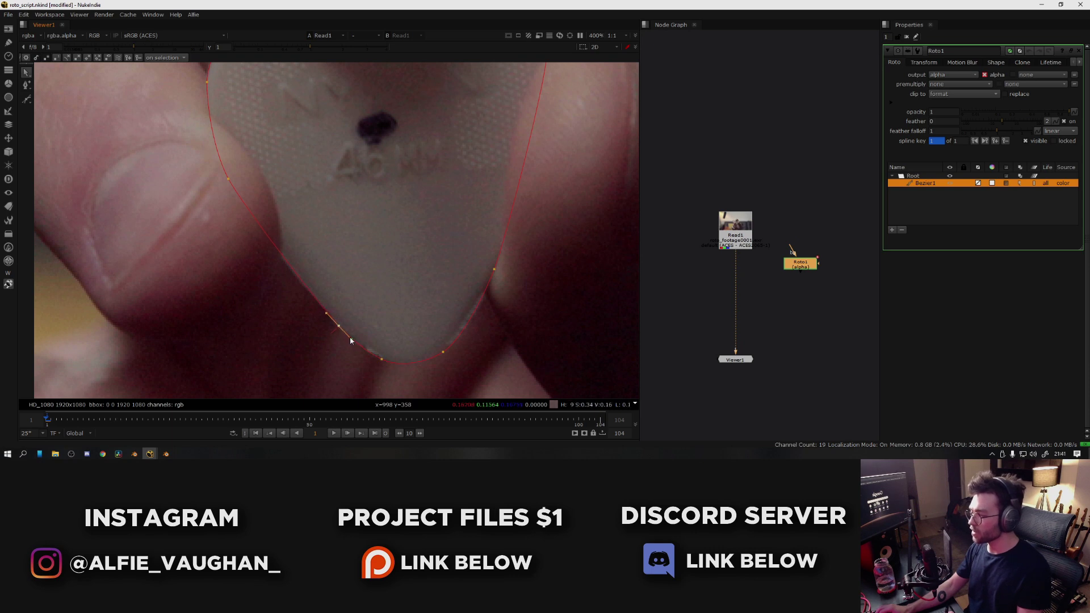
pyautogui.moveTo(231, 185); pyautogui.dragTo(311, 306, button='middle')
pyautogui.scroll(-6, 308, 301)
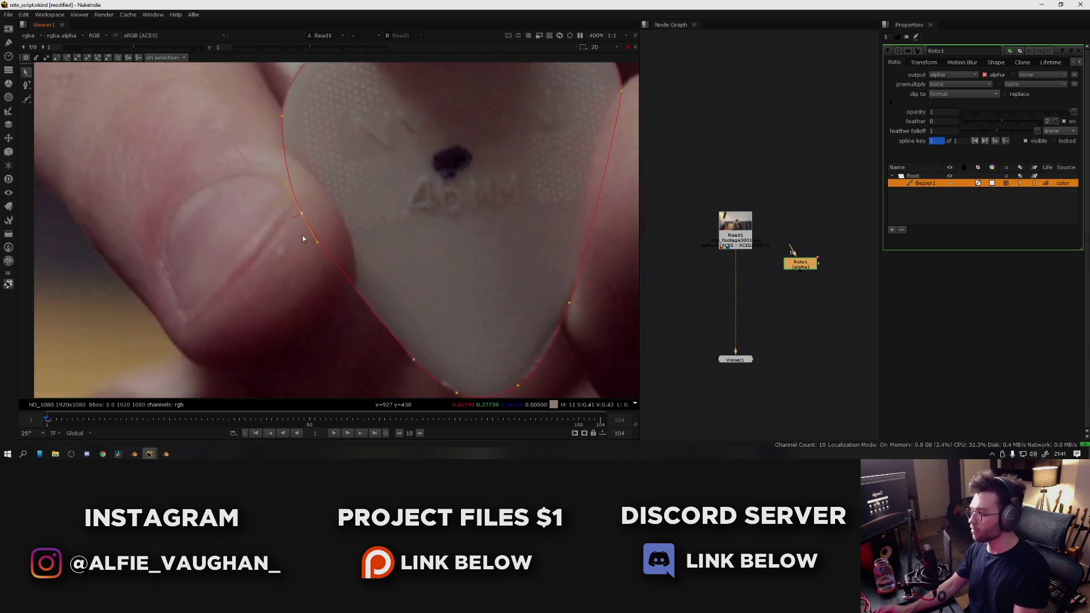
# Check Roto1's alpha matte in the viewer, then return to the original footage
pyautogui.press('1')
pyautogui.press('a')
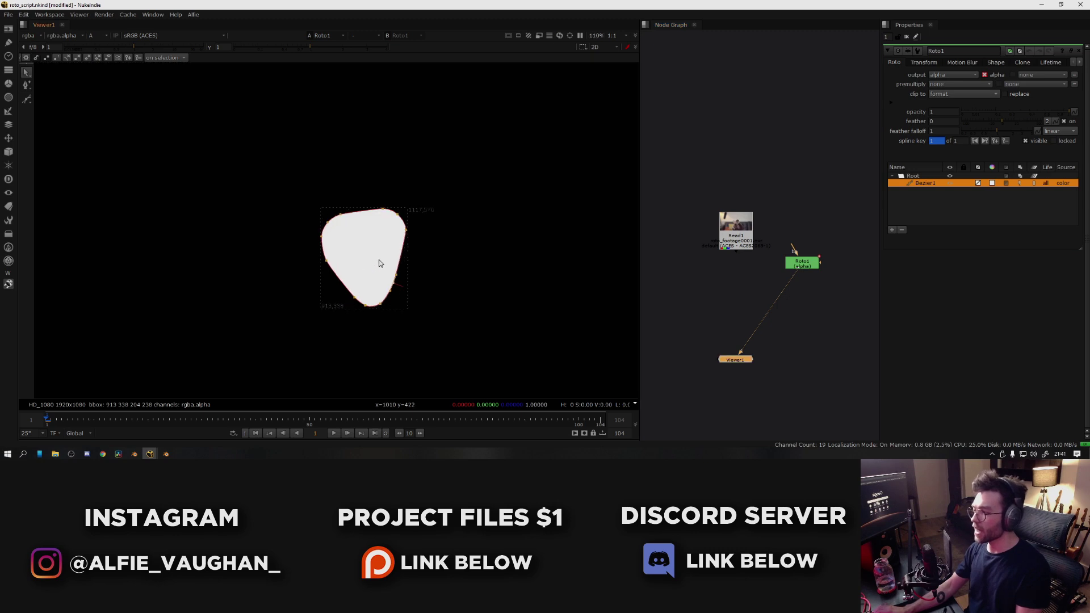
pyautogui.scroll(5, 392, 250)
pyautogui.scroll(-2, 408, 245)
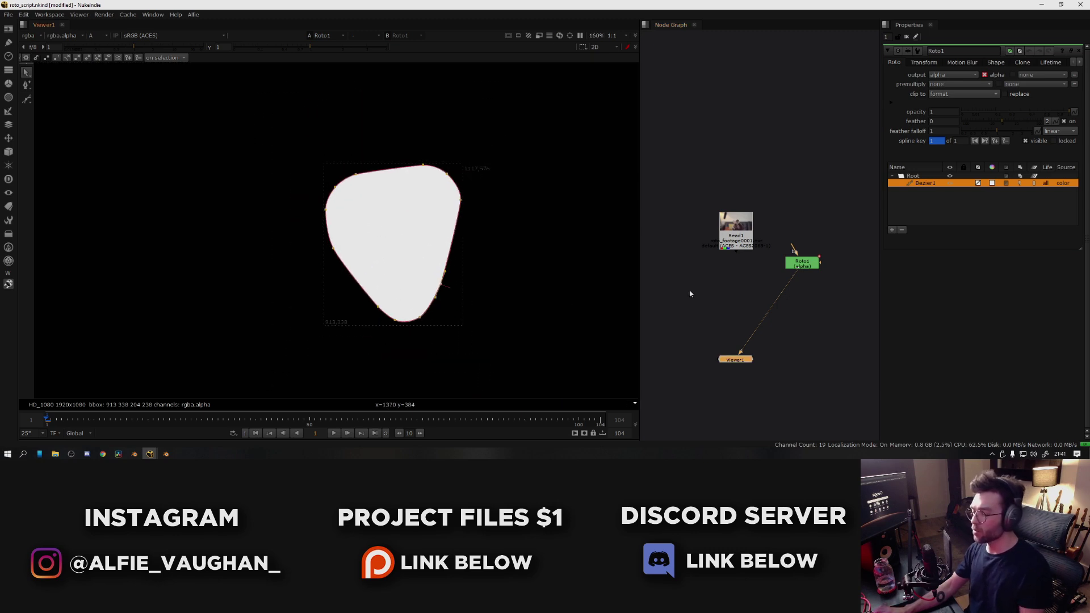
pyautogui.hotkey('ctrl', 'z')
# Label Roto1 'guitar pick' in its Node settings
pyautogui.scroll(3, 356, 192)
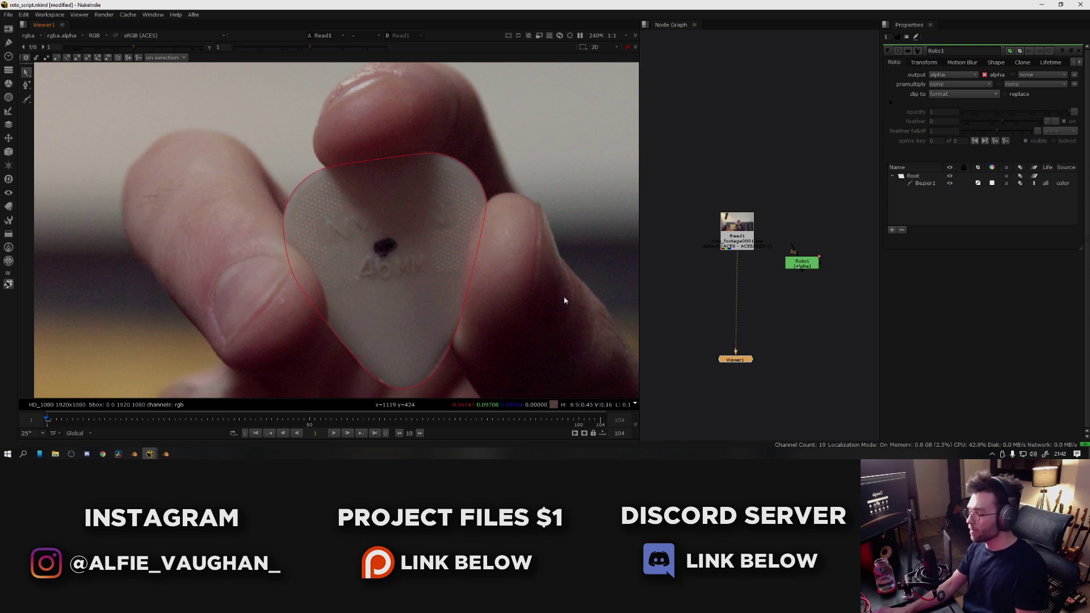
pyautogui.moveTo(823, 282); pyautogui.dragTo(755, 238, button='middle')
pyautogui.moveTo(734, 219); pyautogui.dragTo(739, 226)
pyautogui.click(1079, 62)
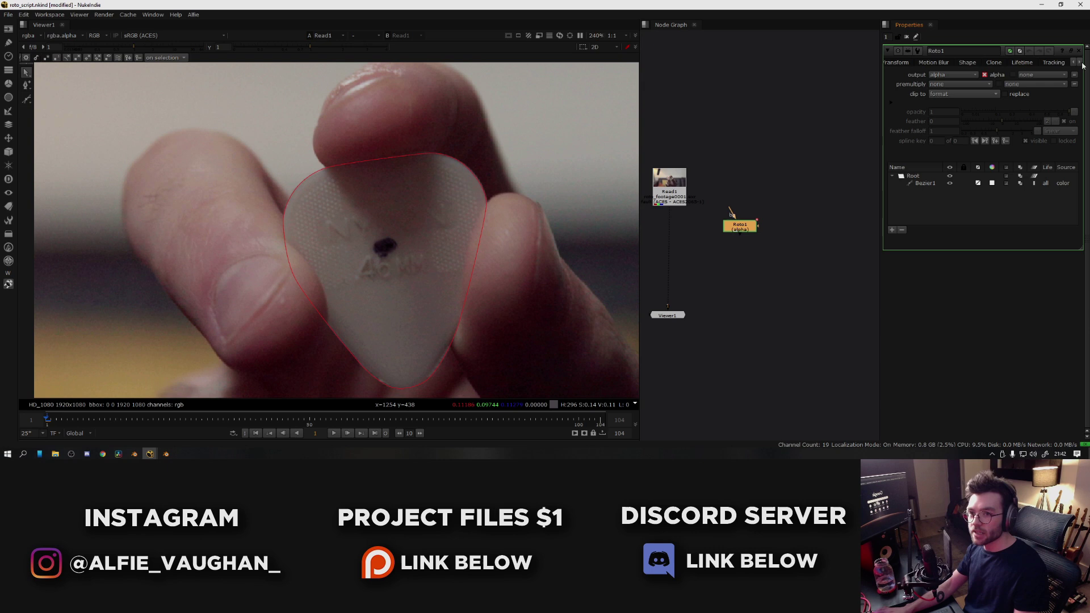
pyautogui.click(1080, 62)
pyautogui.click(1056, 62)
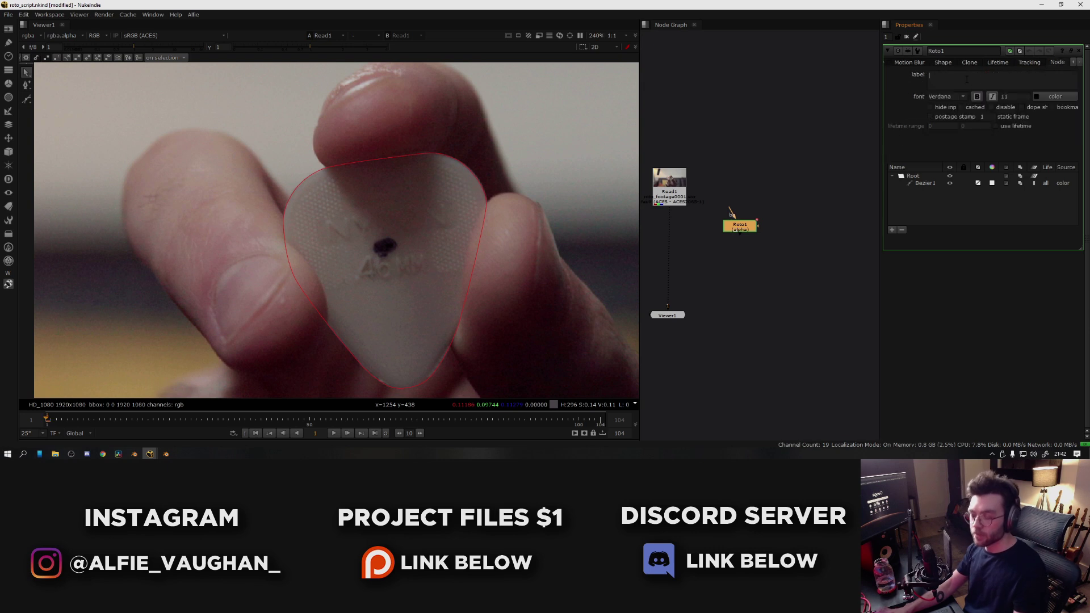
pyautogui.click(807, 227)
# Add a second Roto node and label it 'fingers'
pyautogui.press('o')
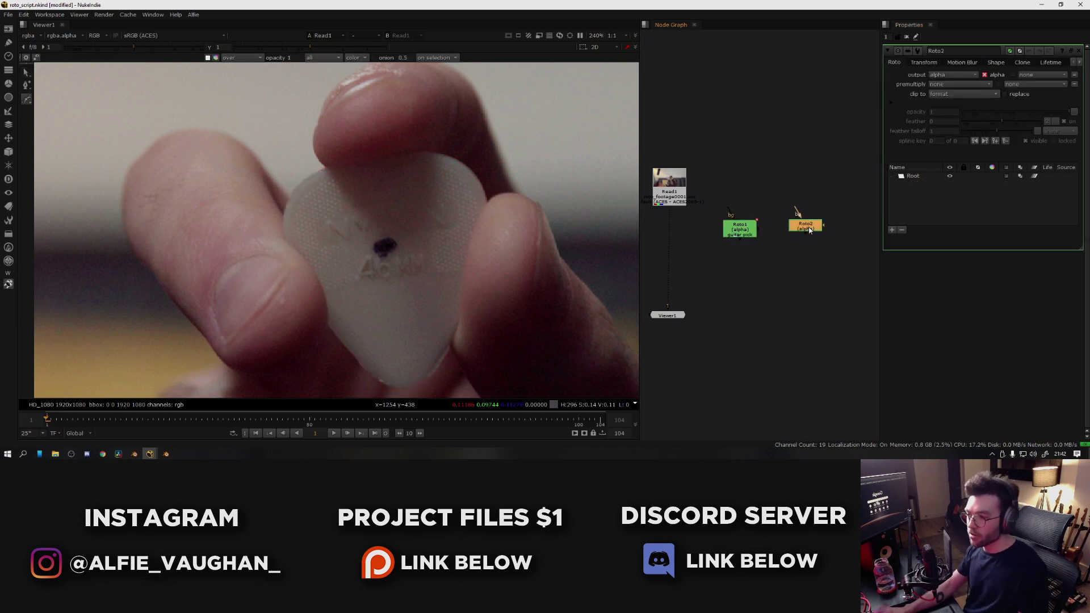
pyautogui.click(1080, 62)
pyautogui.click(1079, 62)
pyautogui.click(1056, 62)
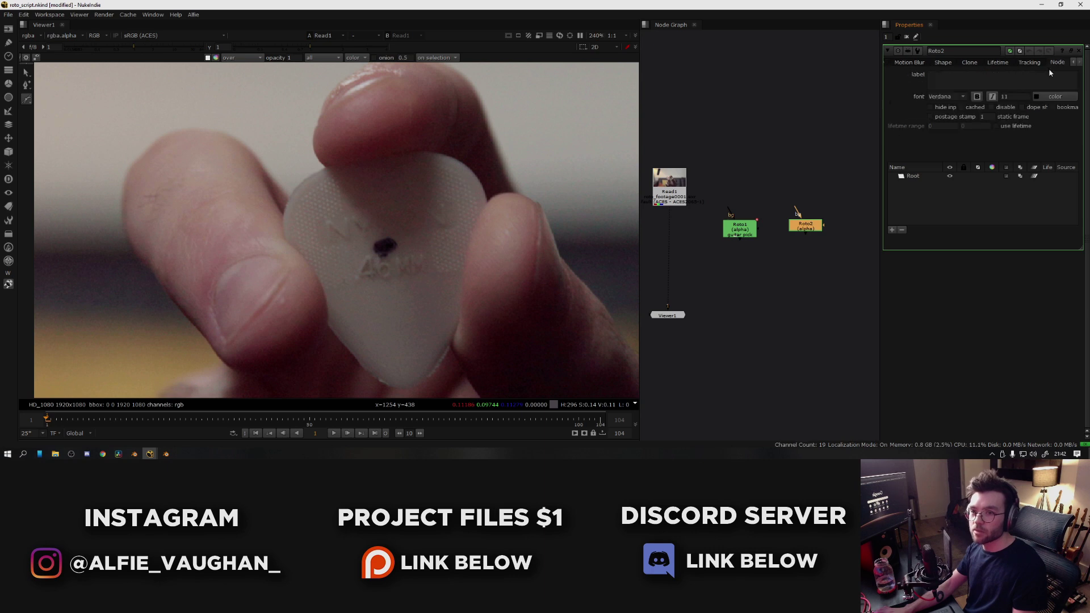
pyautogui.write('fingers')
# Draw a closed Bezier shape around the thumb tip covering the pick
pyautogui.scroll(3, 380, 189)
pyautogui.click(372, 194)
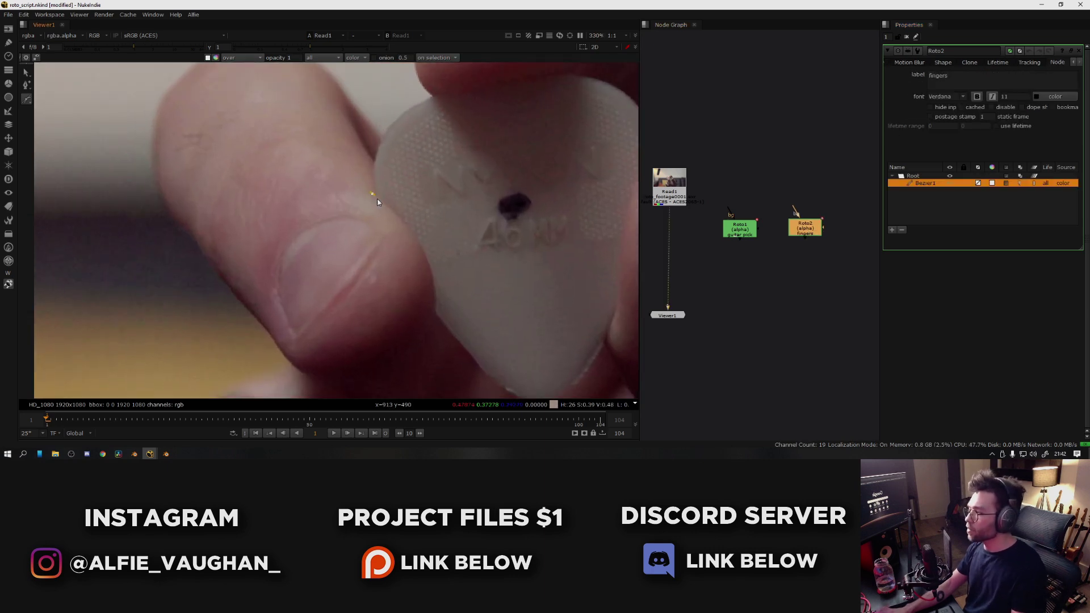
pyautogui.click(413, 234)
pyautogui.click(434, 296)
pyautogui.click(429, 336)
pyautogui.click(401, 361)
pyautogui.click(324, 217)
pyautogui.click(372, 194)
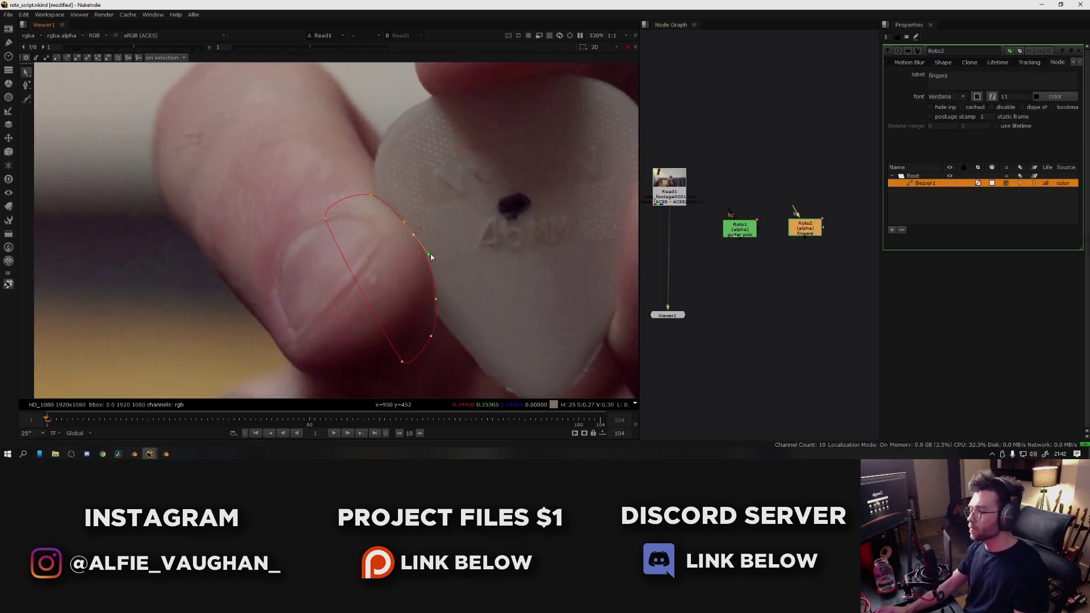
# Deselect the fingertip shape and view the guitar pick roto's matte
pyautogui.moveTo(621, 335); pyautogui.dragTo(445, 290, button='middle')
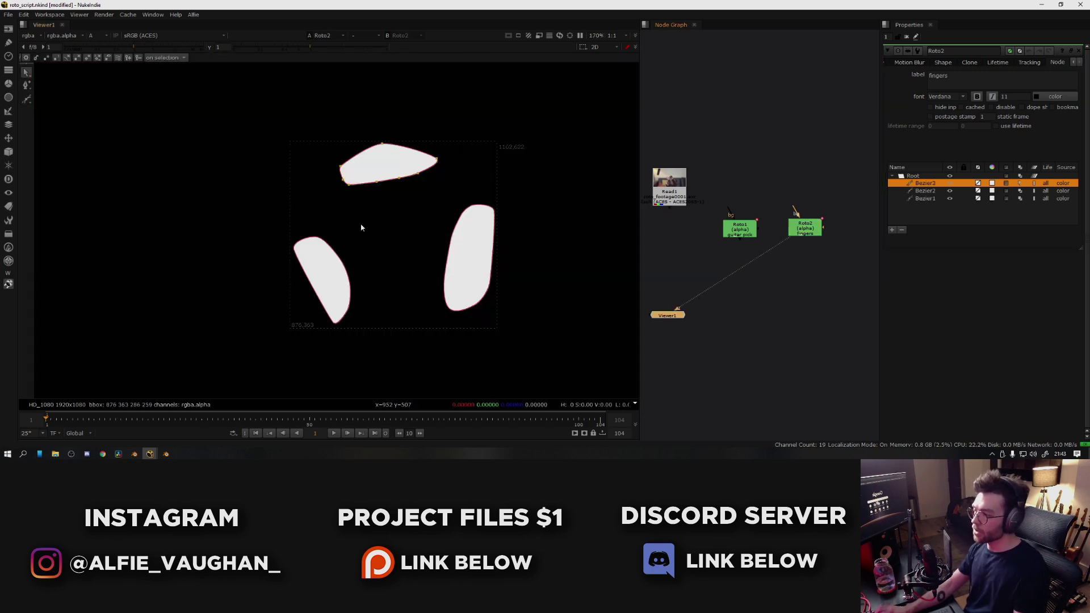
pyautogui.click(448, 215)
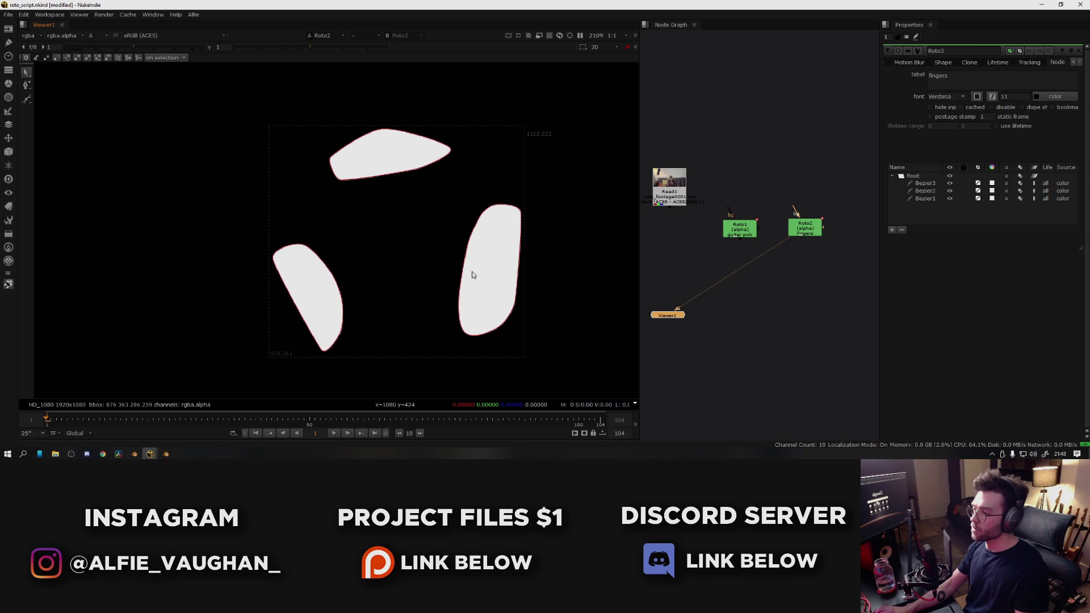
pyautogui.click(738, 233)
pyautogui.press('1')
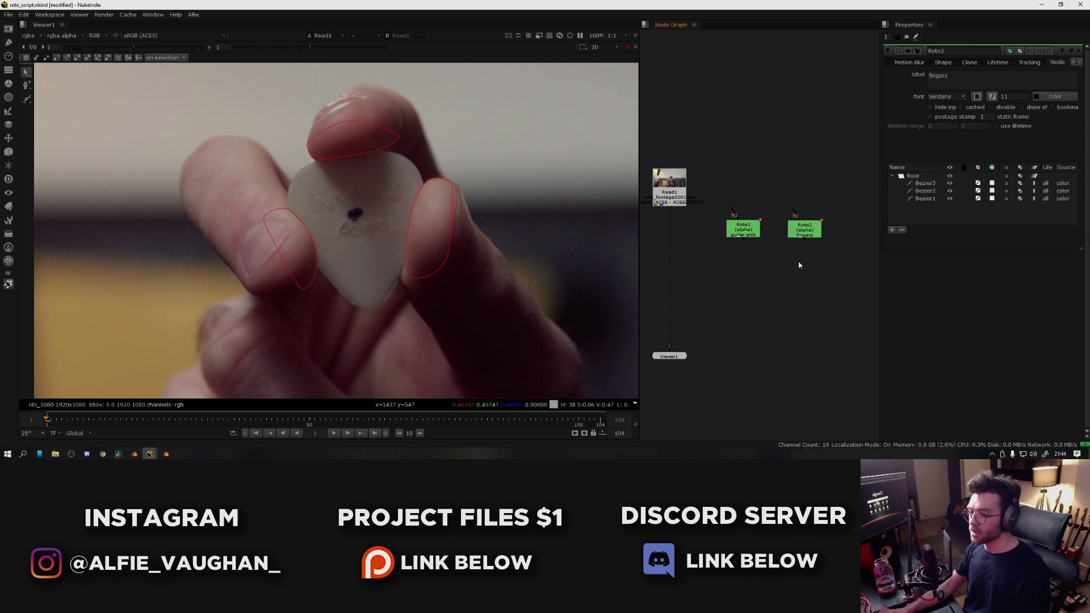
# Add Merge1 and connect both the guitar pick and fingers rotos into it
pyautogui.click(749, 275)
pyautogui.press('m')
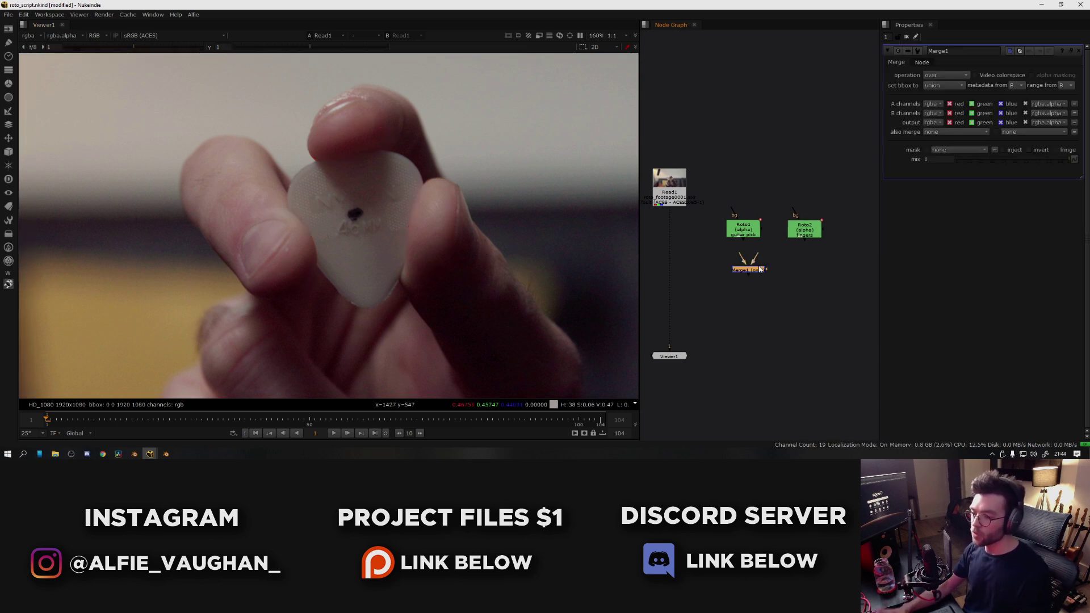
pyautogui.click(769, 266)
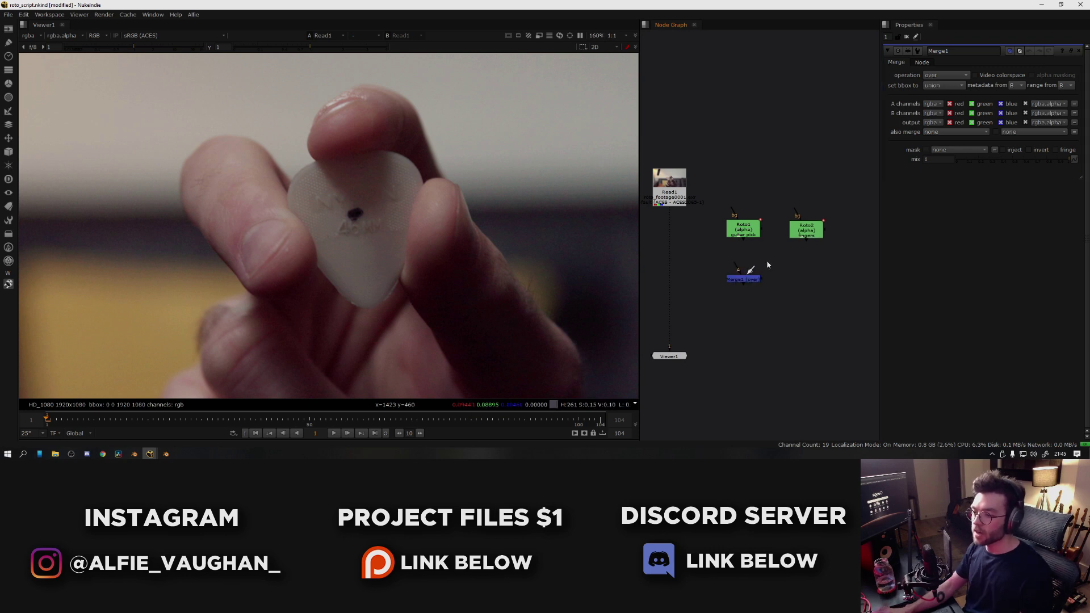
pyautogui.moveTo(742, 243); pyautogui.dragTo(743, 233)
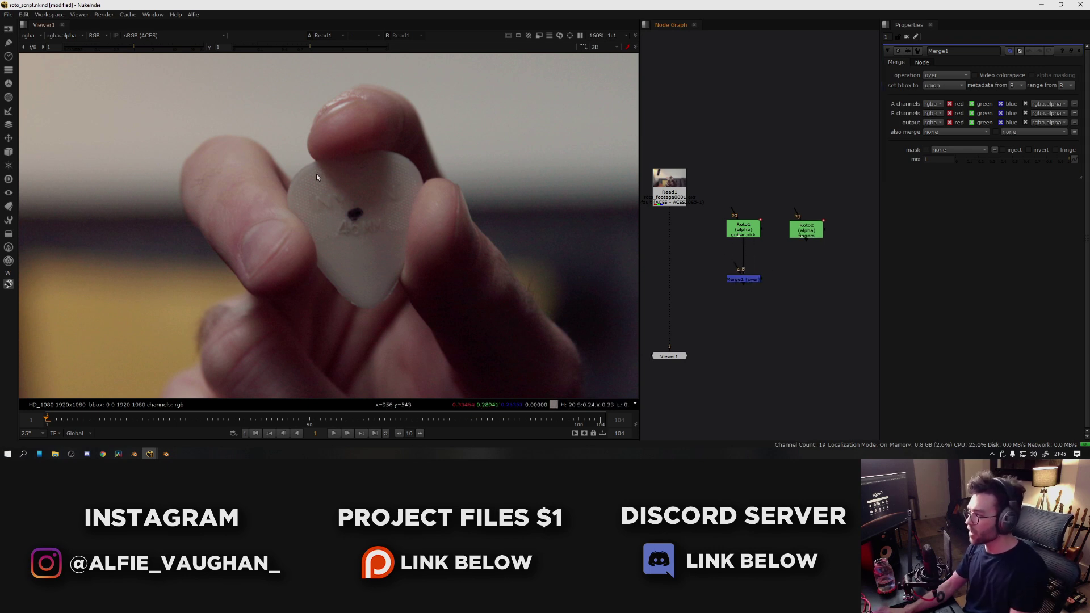
pyautogui.moveTo(744, 279); pyautogui.dragTo(807, 226)
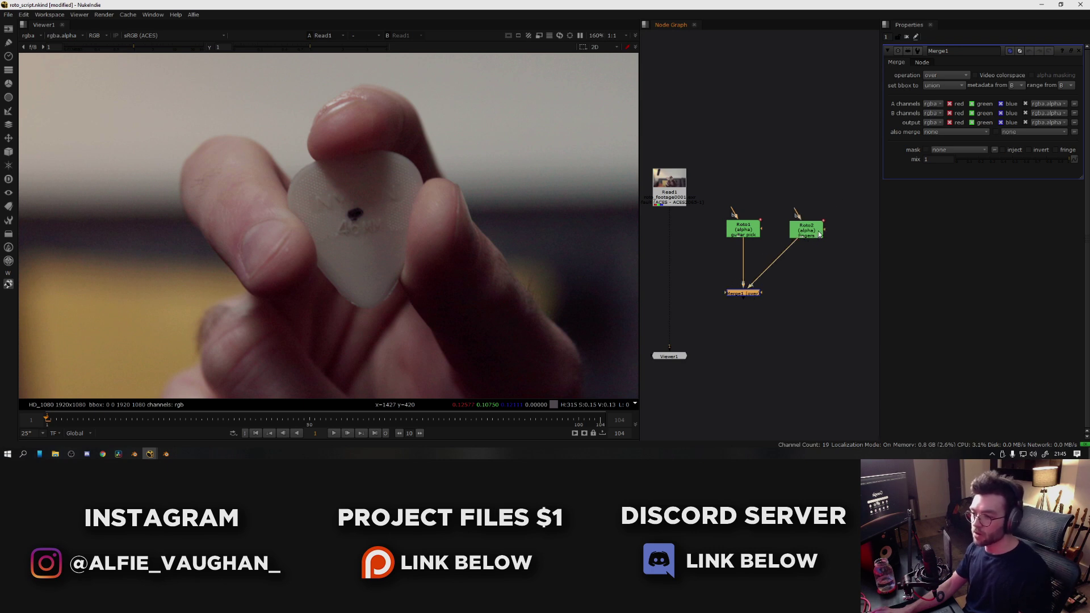
# View Merge1's alpha channel and zoom into the combined matte
pyautogui.press('1')
pyautogui.press('a')
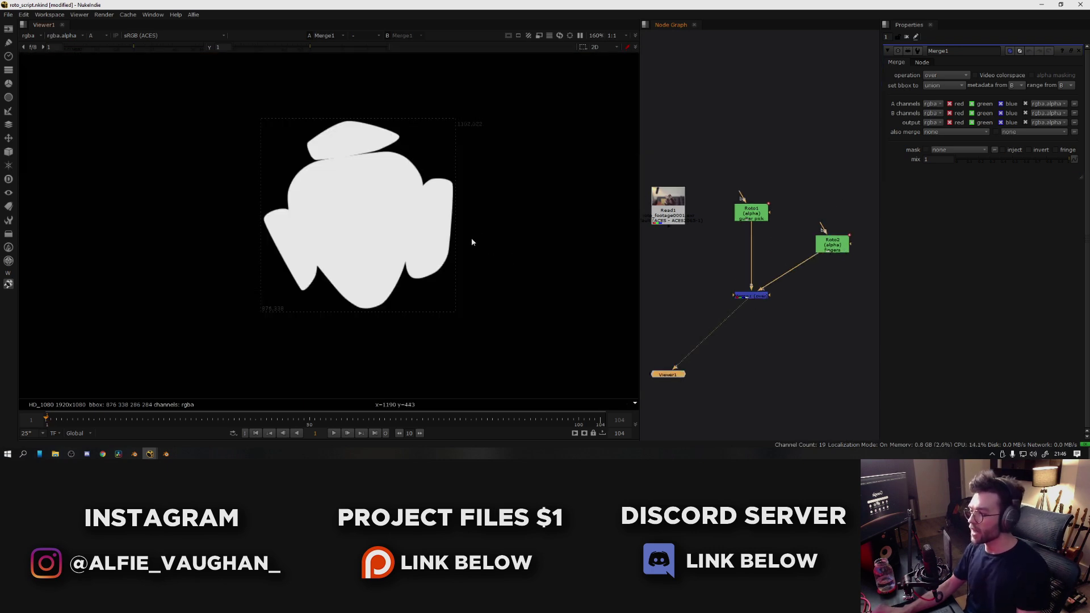
pyautogui.scroll(3, 472, 242)
pyautogui.moveTo(443, 219); pyautogui.dragTo(488, 224, button='middle')
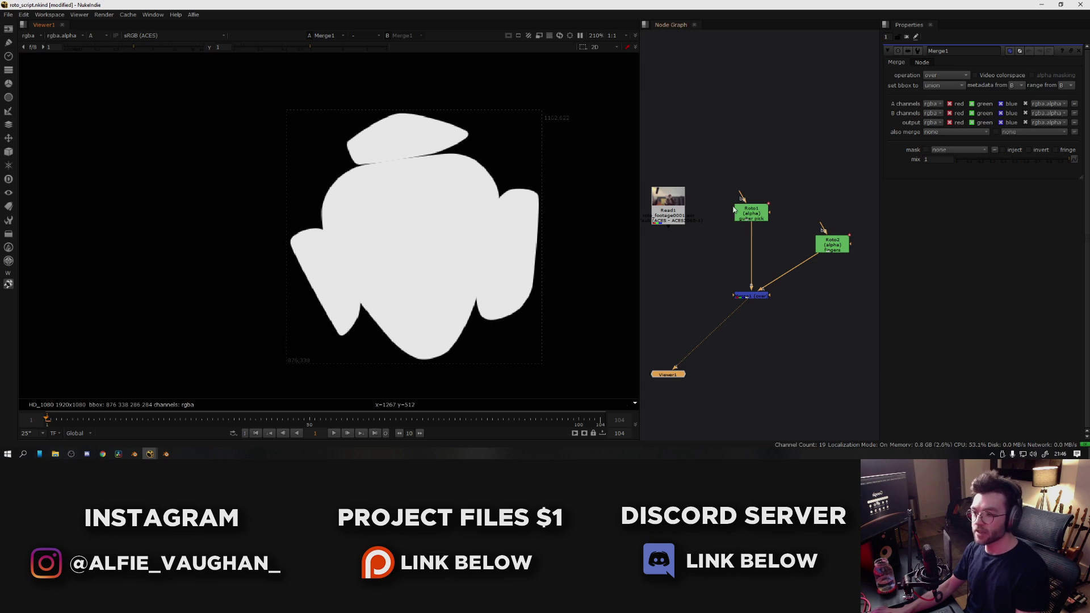
# Change Merge1's operation from over to stencil
pyautogui.click(755, 295)
pyautogui.click(946, 75)
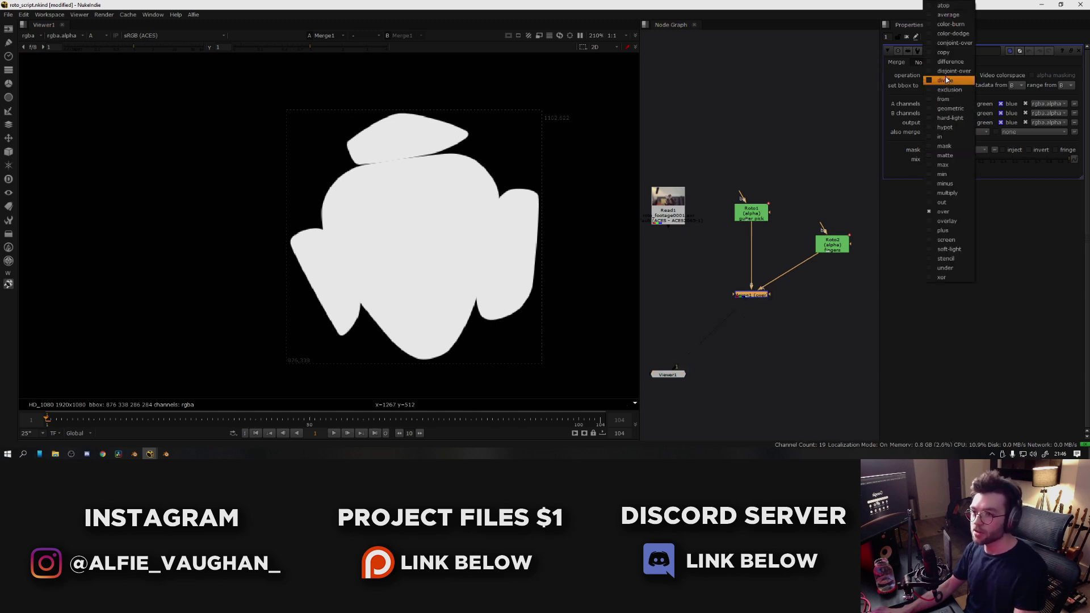
pyautogui.click(946, 258)
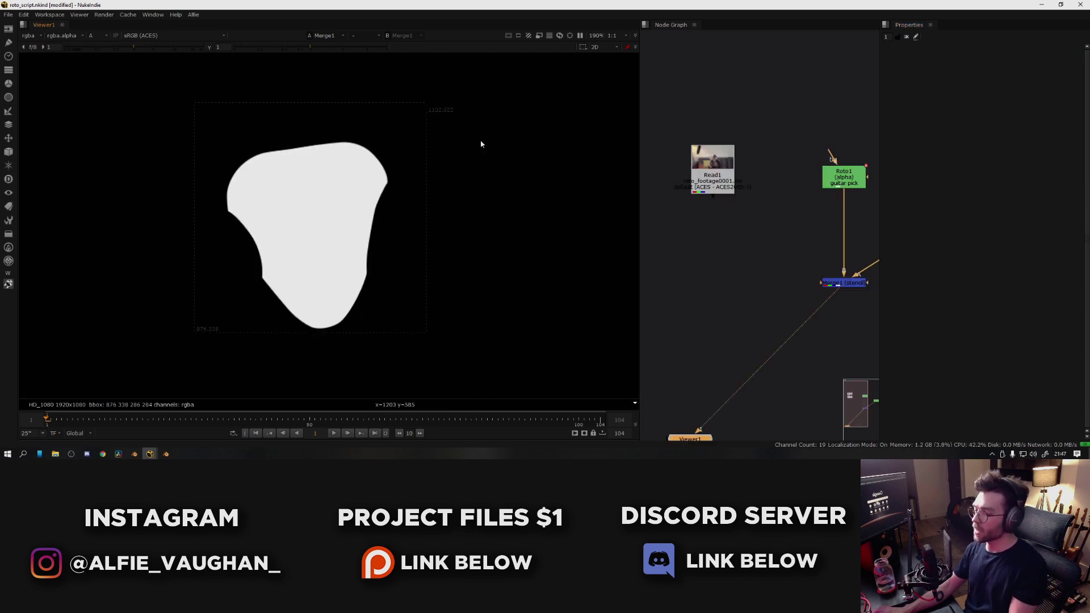
# Add Merge2 connected to the Read1 footage and view its output
pyautogui.press('f')
pyautogui.press('m')
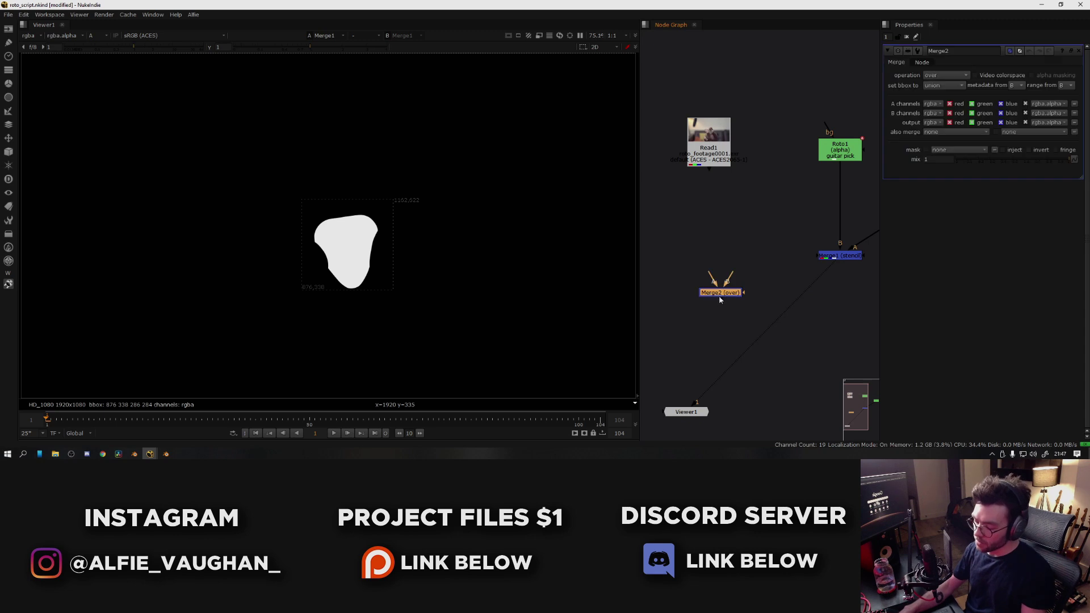
pyautogui.moveTo(722, 280); pyautogui.dragTo(685, 76)
pyautogui.moveTo(728, 297); pyautogui.dragTo(837, 258)
pyautogui.click(682, 303)
pyautogui.press('1')
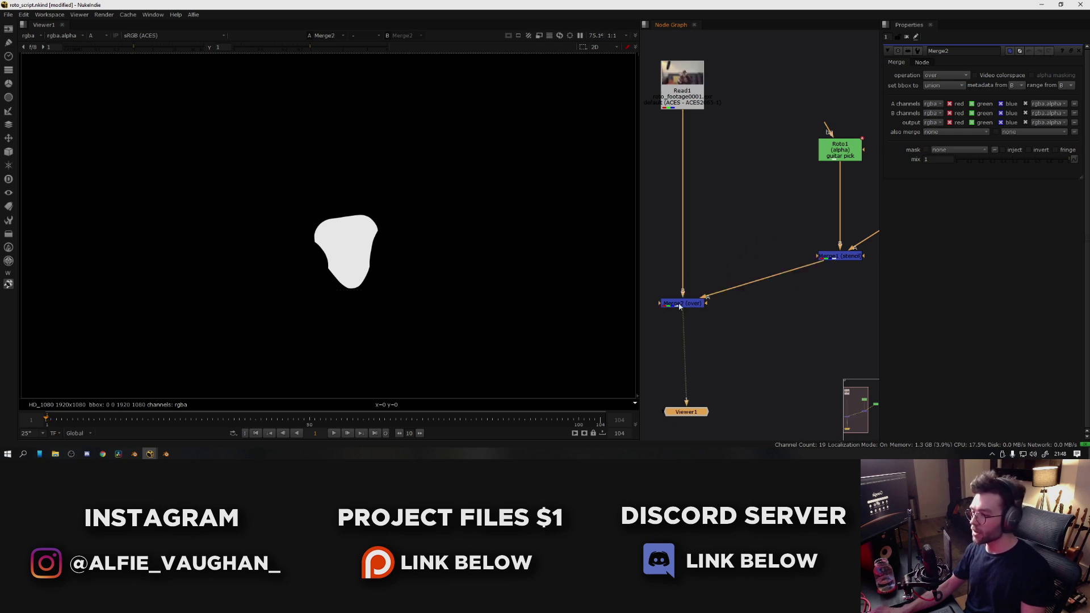
# Set Merge2's operation to mask so only the pick shows on black
pyautogui.scroll(5, 377, 269)
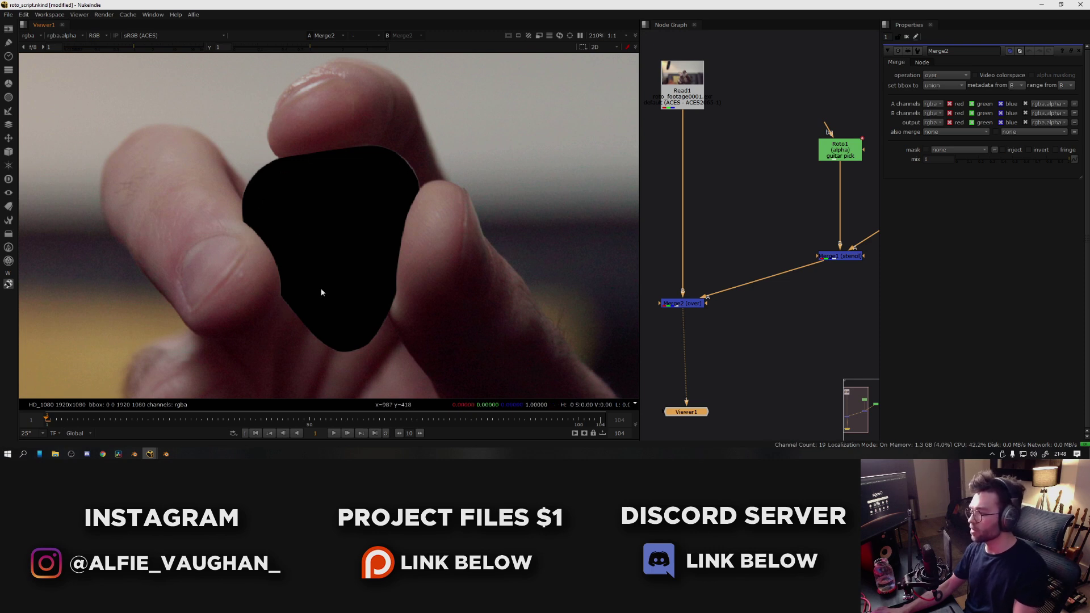
pyautogui.scroll(-5, 358, 253)
pyautogui.scroll(5, 390, 234)
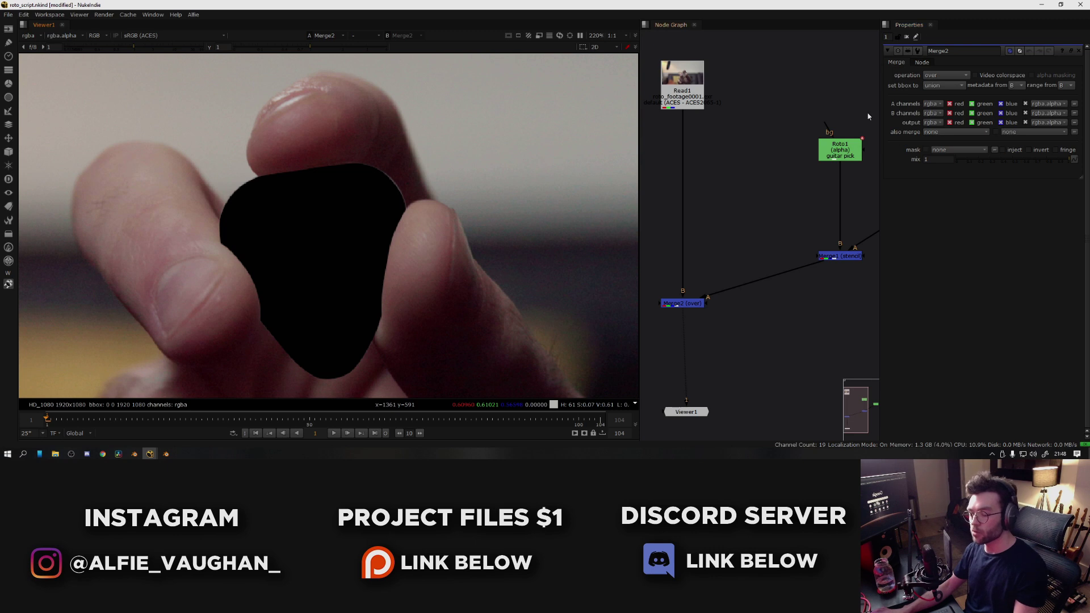
pyautogui.click(945, 75)
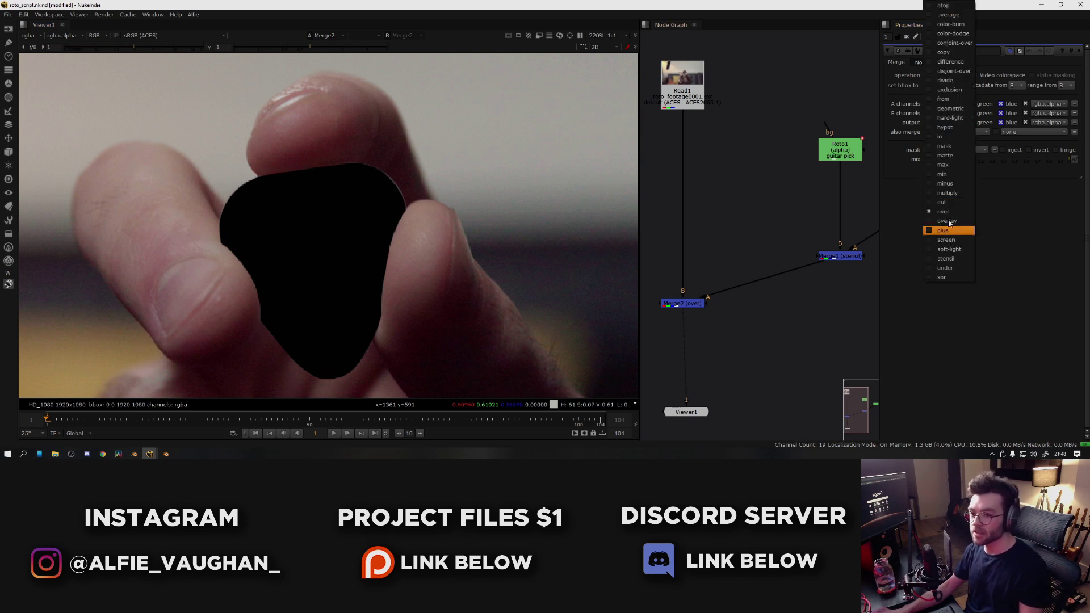
pyautogui.click(945, 146)
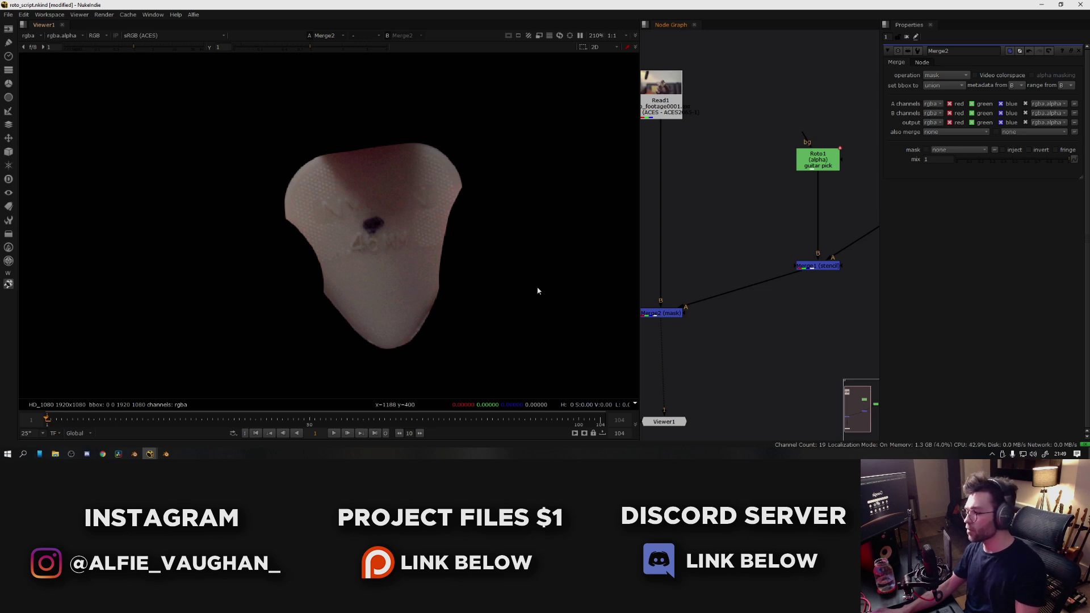
pyautogui.scroll(-1, 382, 246)
pyautogui.scroll(4, 457, 244)
pyautogui.scroll(-4, 407, 268)
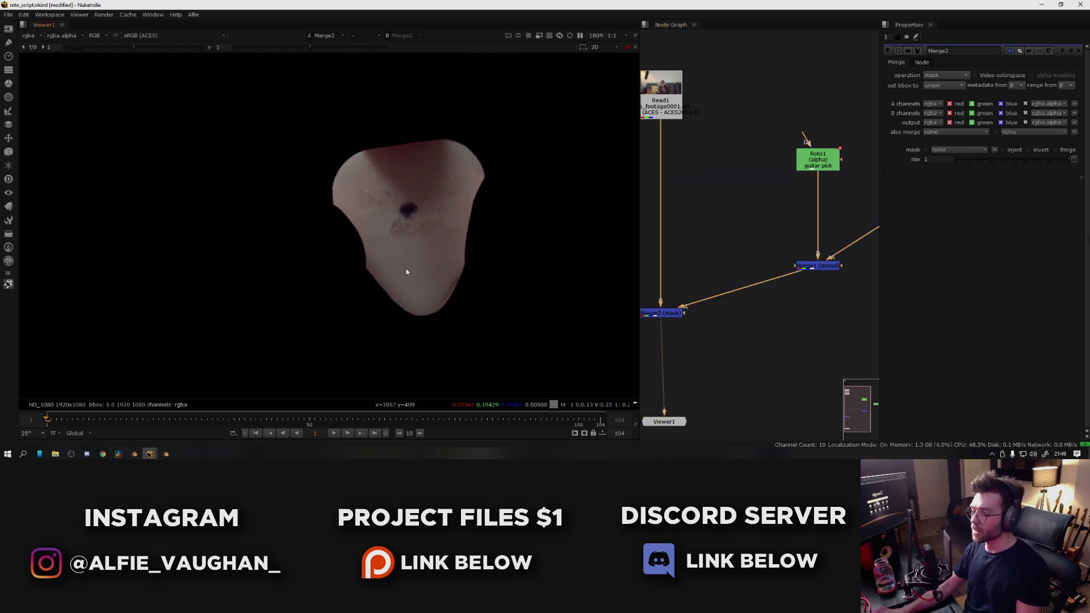
pyautogui.scroll(1, 355, 298)
# Bring the roto nodes into view and select Roto2
pyautogui.moveTo(747, 255); pyautogui.dragTo(622, 287, button='middle')
pyautogui.click(800, 238)
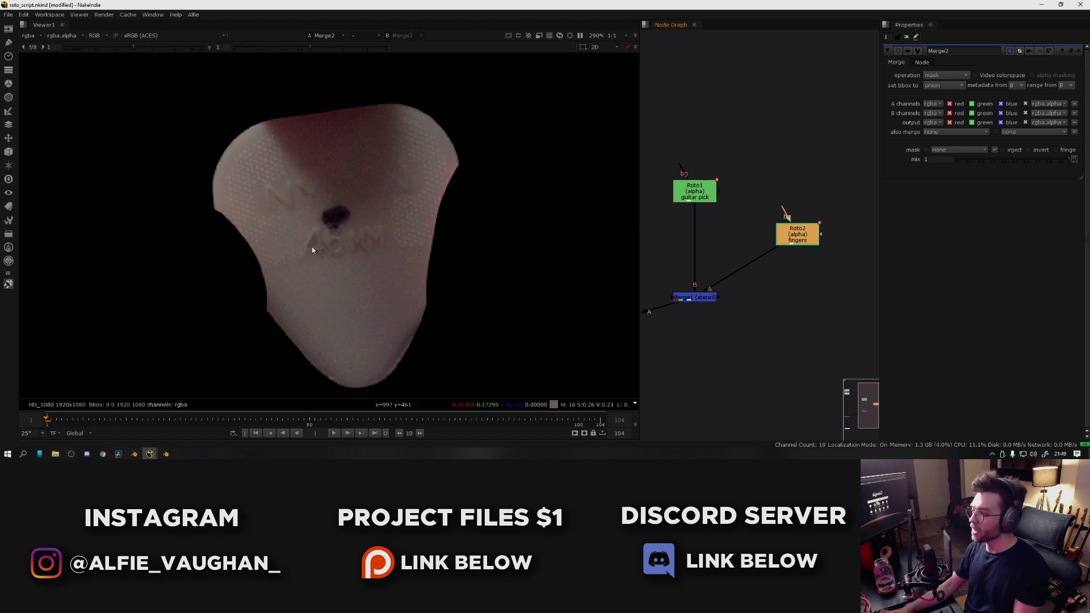
pyautogui.scroll(1, 321, 257)
# Insert Blur1 after the fingers roto and increase its size
pyautogui.moveTo(803, 249); pyautogui.dragTo(782, 257, button='middle')
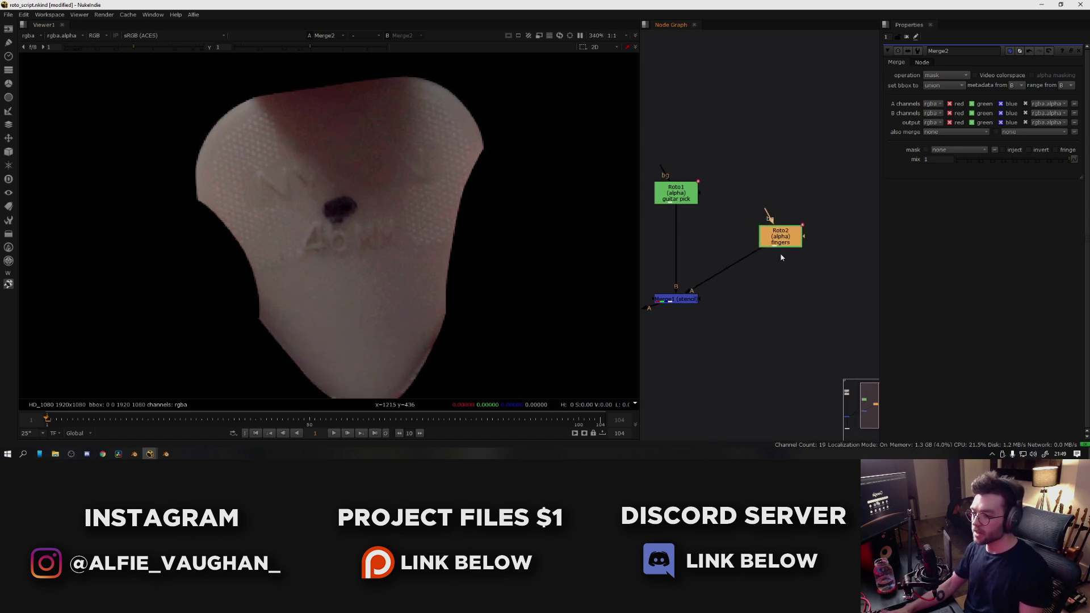
pyautogui.press('b')
pyautogui.moveTo(790, 264); pyautogui.dragTo(794, 282)
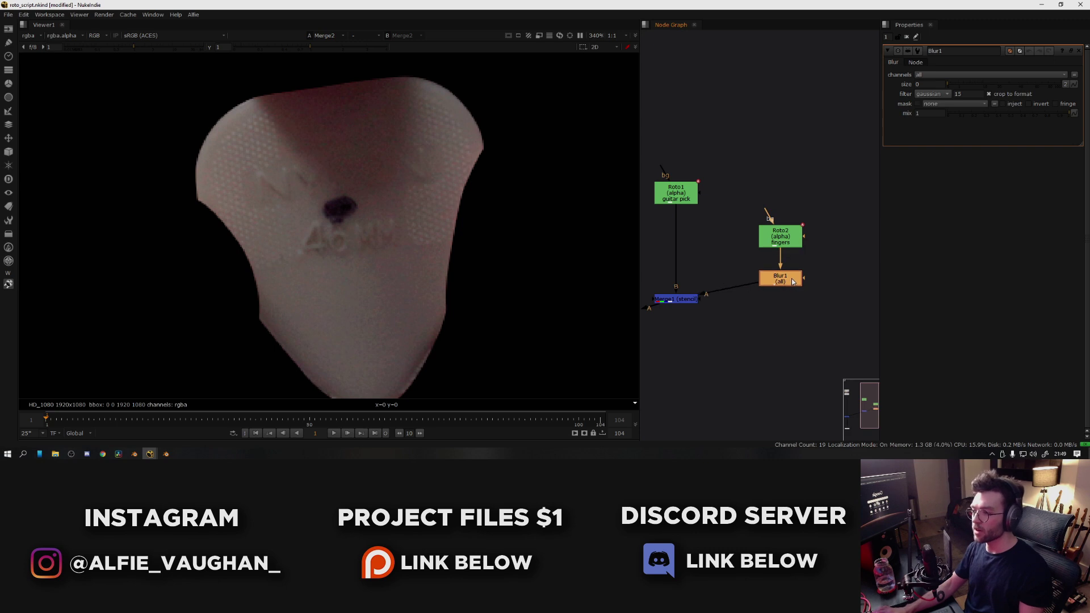
pyautogui.moveTo(954, 88)
pyautogui.mouseDown()
pyautogui.moveTo(988, 91)
pyautogui.moveTo(968, 87)
pyautogui.mouseUp()
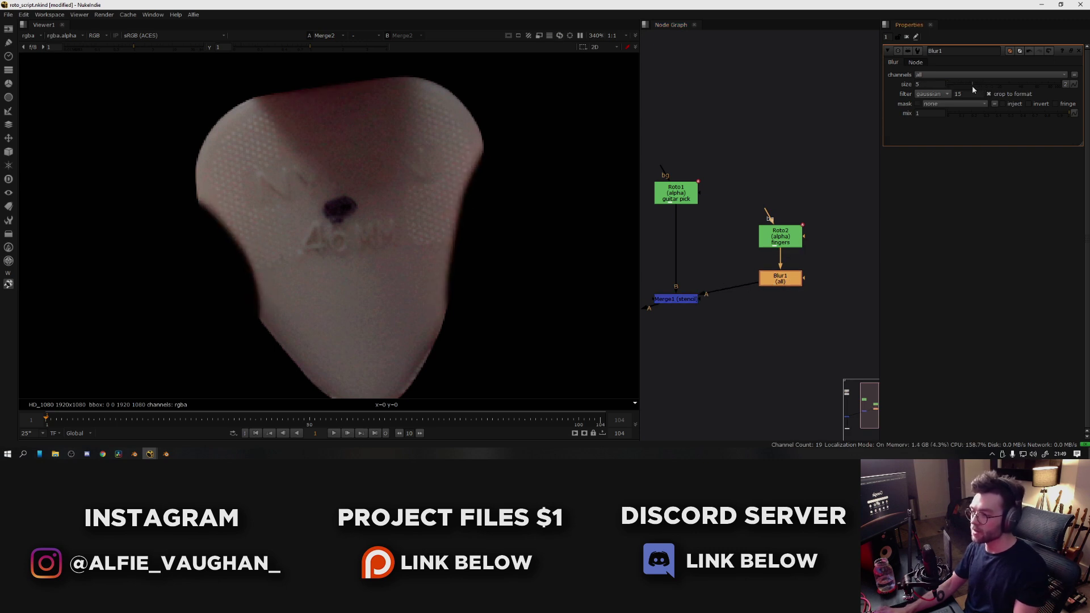
# Insert Blur2 after the guitar pick roto with size about 2.2, then view Merge2
pyautogui.click(738, 187)
pyautogui.press('b')
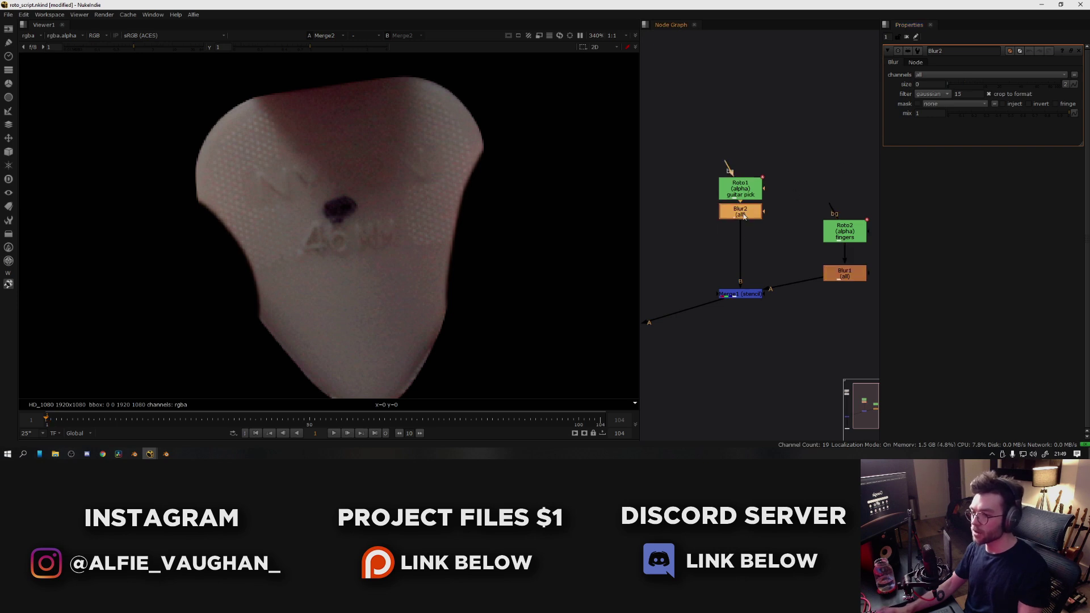
pyautogui.scroll(-2, 467, 180)
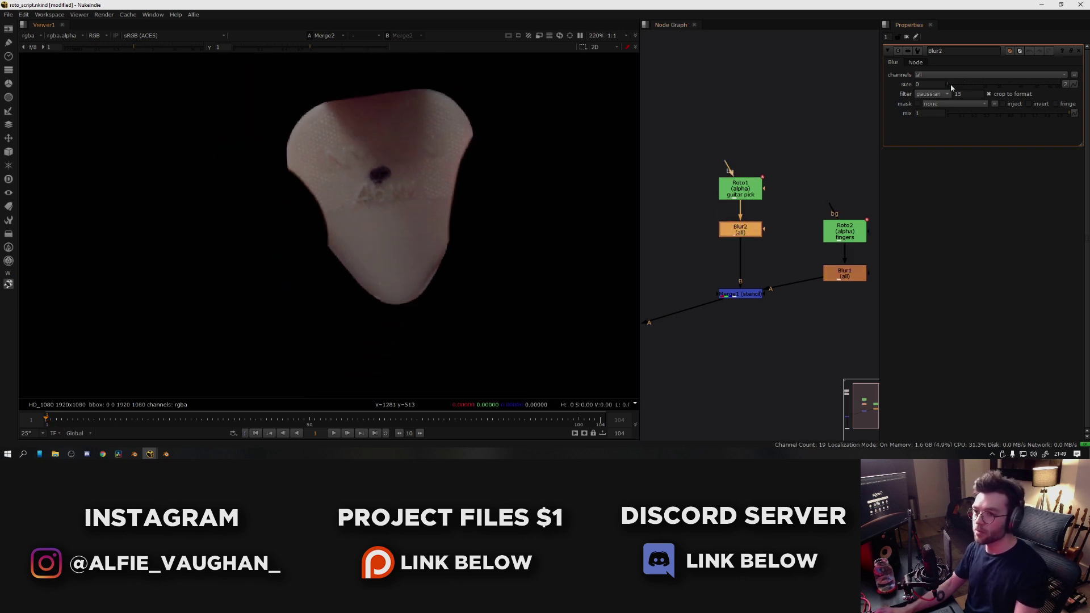
pyautogui.moveTo(953, 85); pyautogui.dragTo(964, 85)
pyautogui.press('f')
pyautogui.scroll(6, 379, 284)
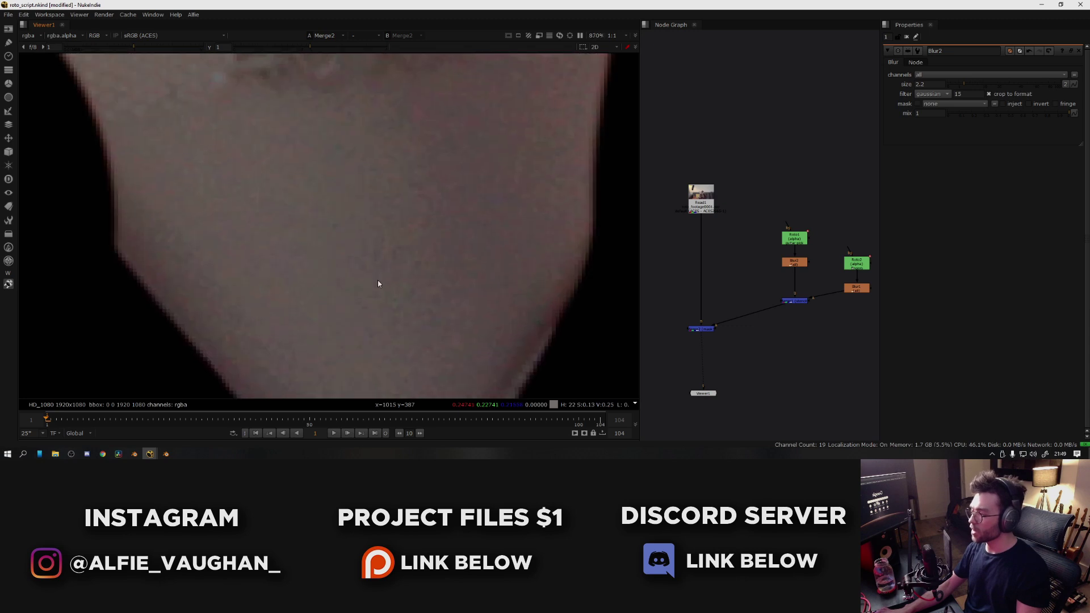
pyautogui.scroll(-6, 379, 284)
pyautogui.press('Down')
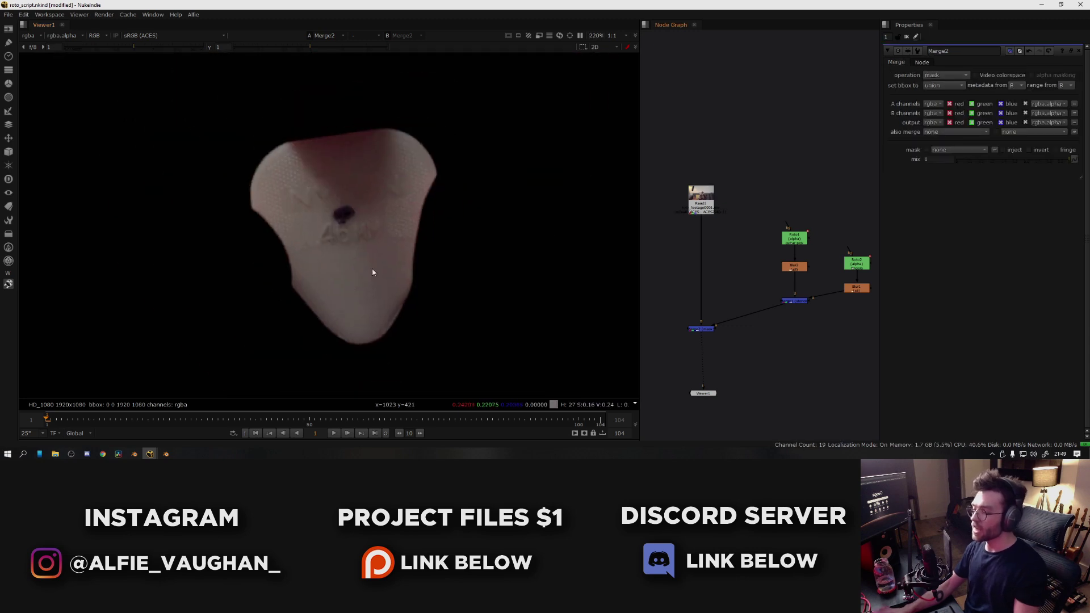
# Select all Bezier1 points and move the pick outline to follow the pick on later frames
pyautogui.doubleClick(799, 242)
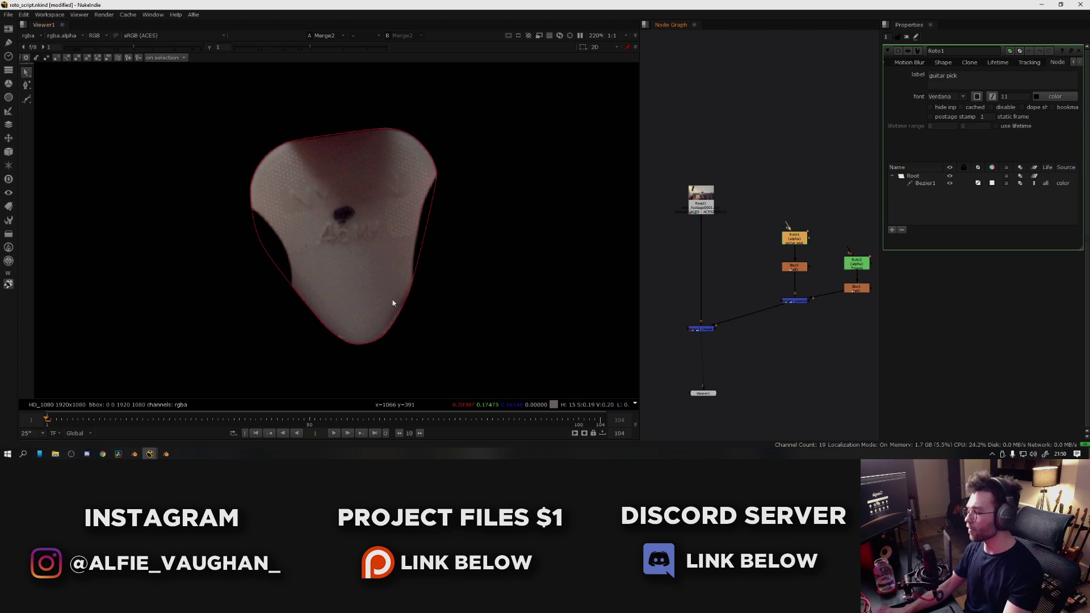
pyautogui.press('Right')
pyautogui.hotkey('ctrl', 'a')
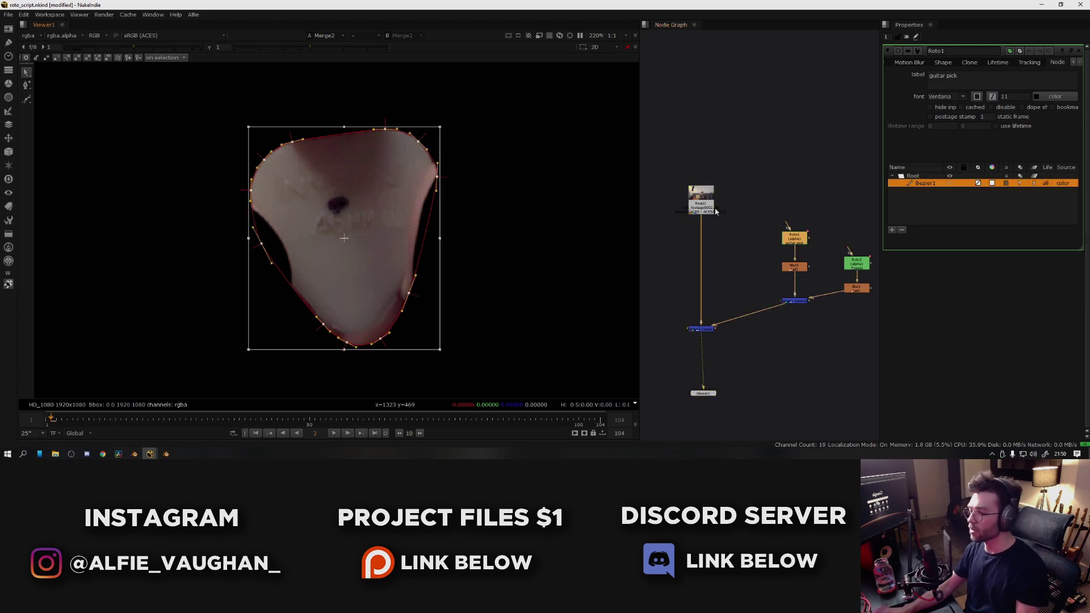
pyautogui.click(706, 206)
pyautogui.press('1')
pyautogui.press('Right')
pyautogui.moveTo(363, 267); pyautogui.dragTo(343, 231)
pyautogui.press('Right')
pyautogui.press('Right')
pyautogui.press('Right')
pyautogui.press('Right')
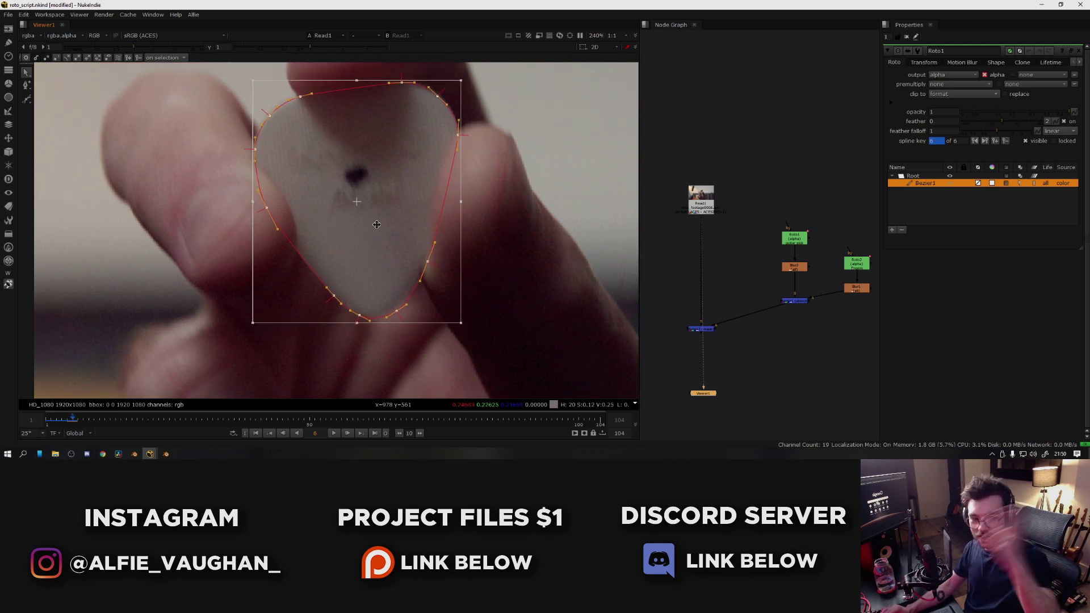
# Scrub through the shot to check the outline's fit, ending on the frame 11 keyframe
pyautogui.click(508, 305)
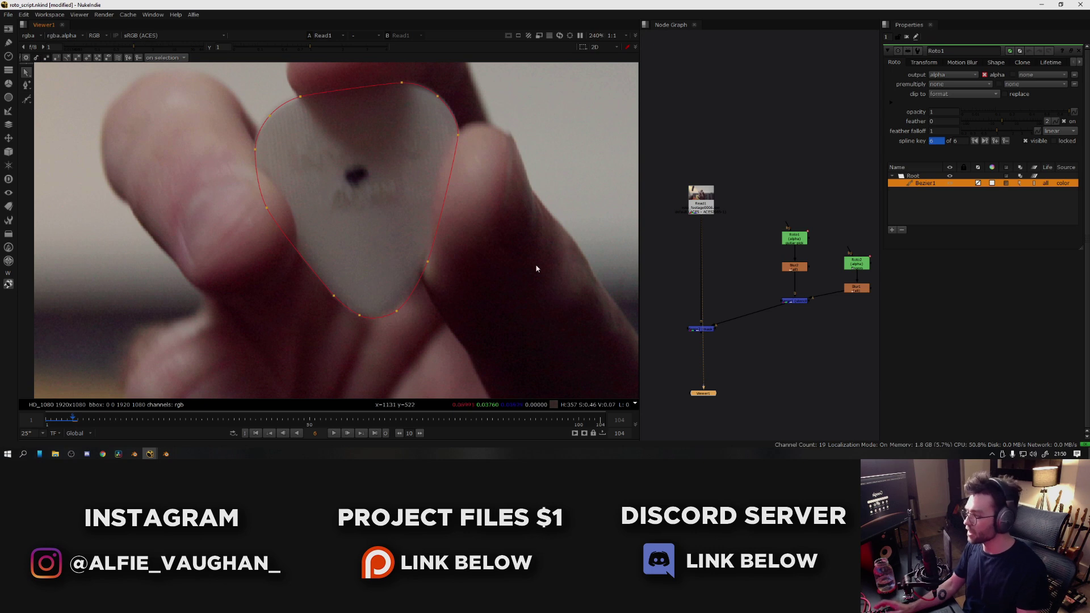
pyautogui.click(704, 299)
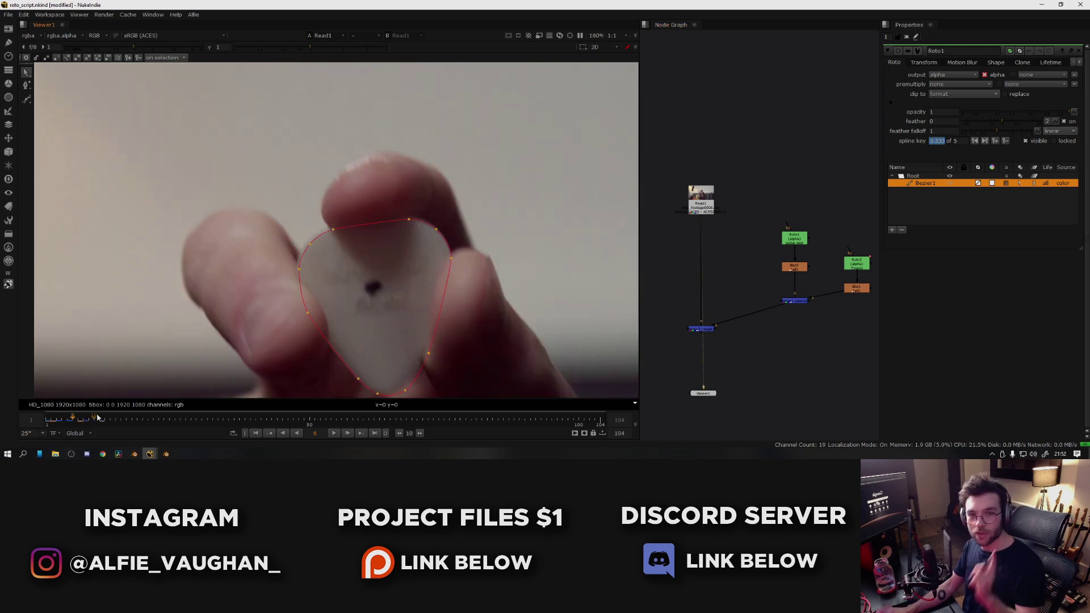
pyautogui.click(394, 314)
pyautogui.scroll(5, 391, 313)
pyautogui.scroll(-10, 351, 205)
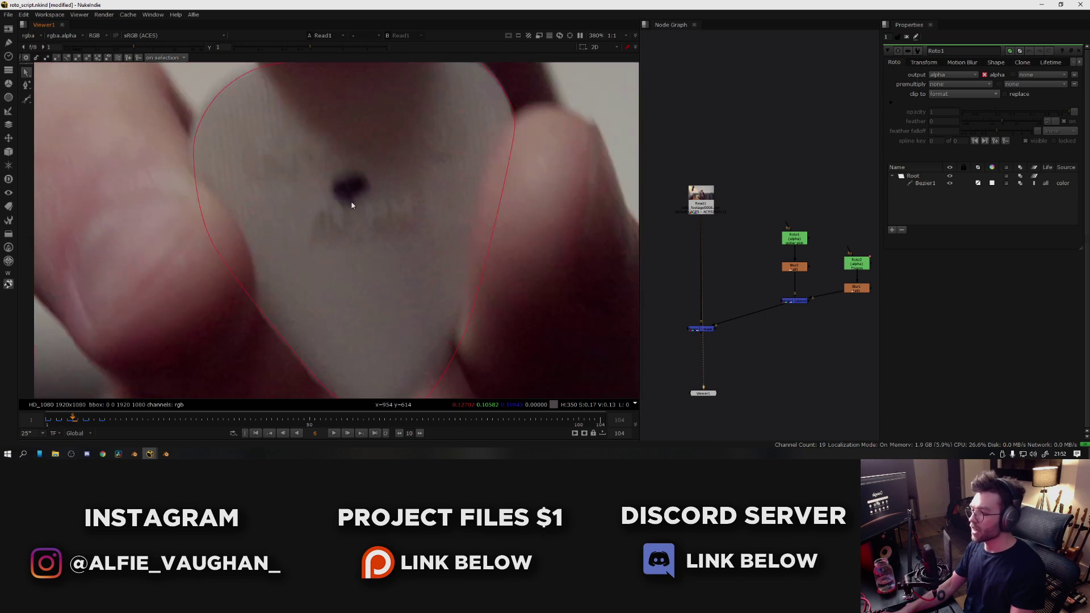
pyautogui.scroll(3, 335, 222)
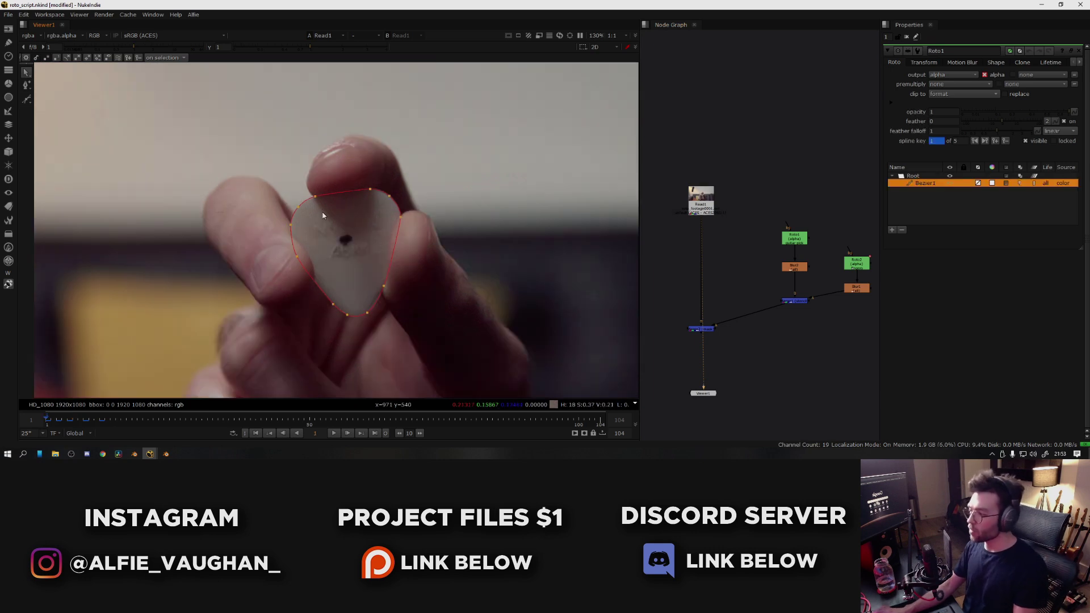
pyautogui.scroll(3, 340, 240)
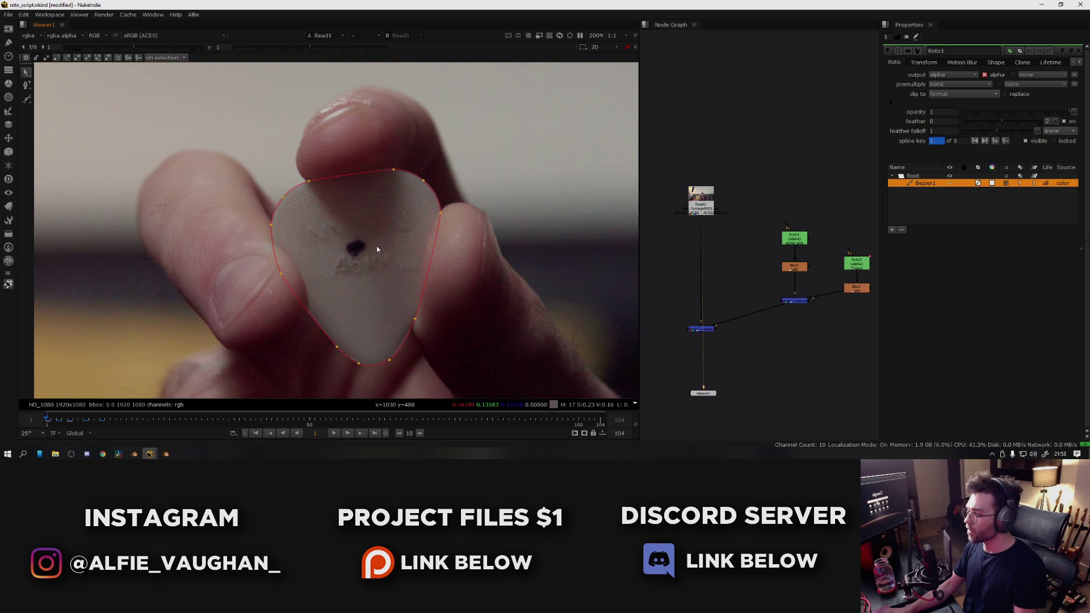
pyautogui.scroll(-2, 469, 318)
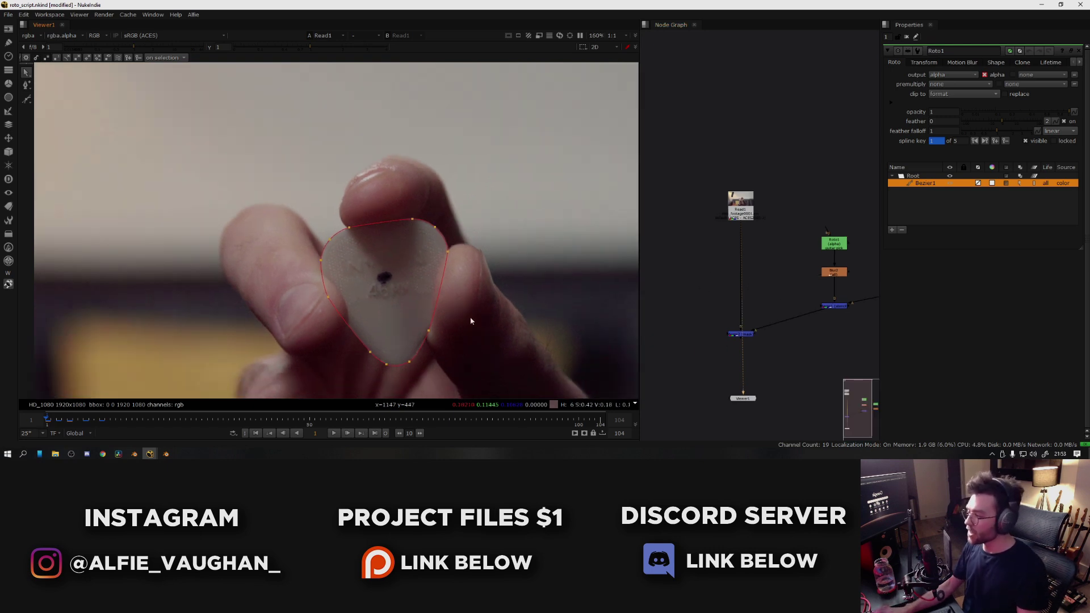
pyautogui.moveTo(90, 420); pyautogui.dragTo(47, 426)
pyautogui.press('f')
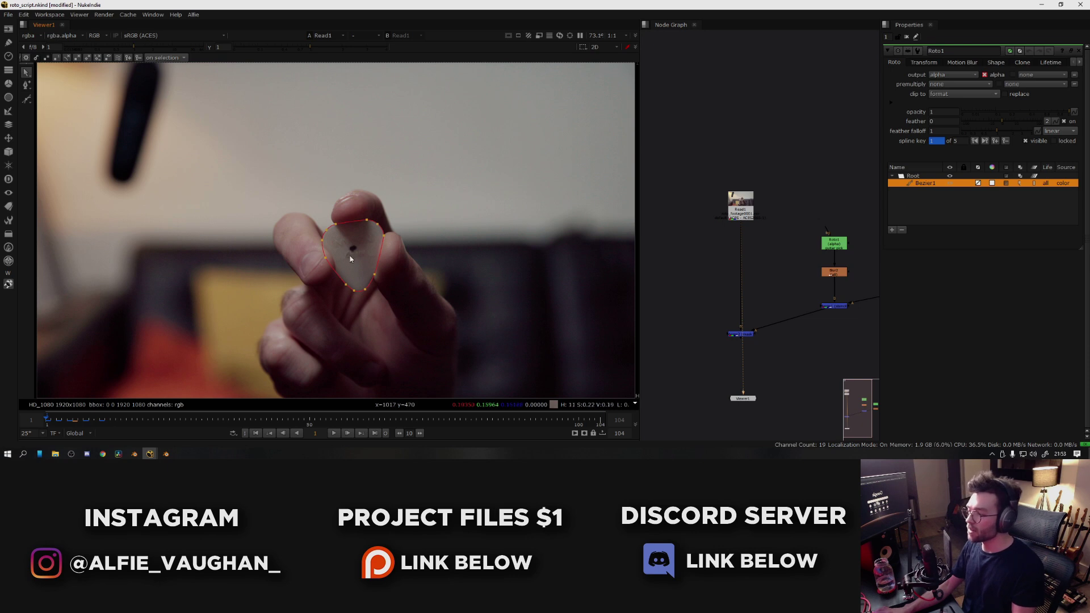
pyautogui.click(101, 420)
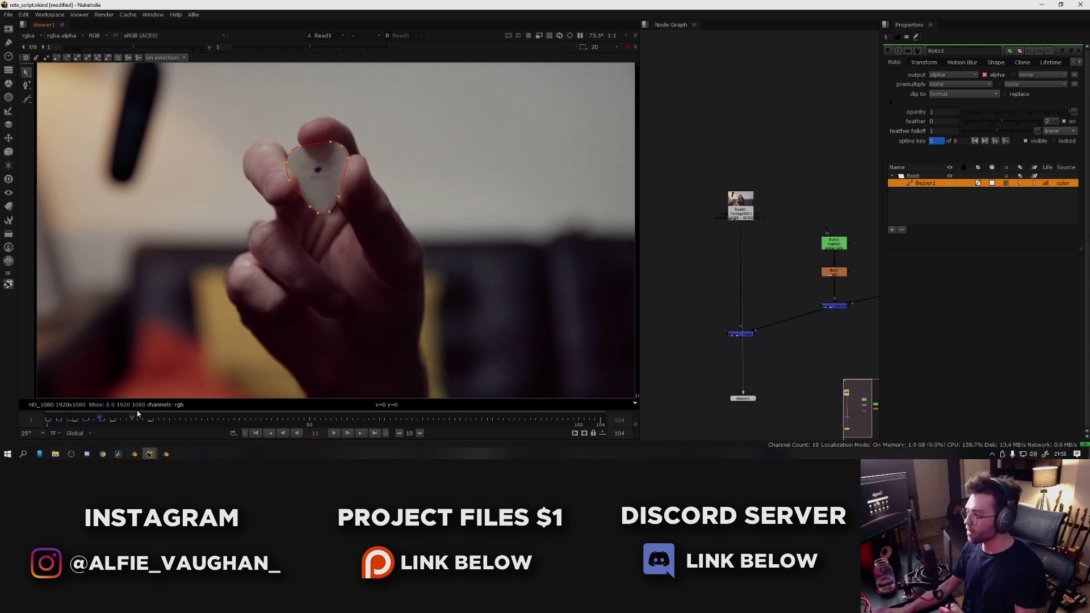
# Return to the first frame and add a Tracker node to the graph
pyautogui.hotkey('ctrl', 'z')
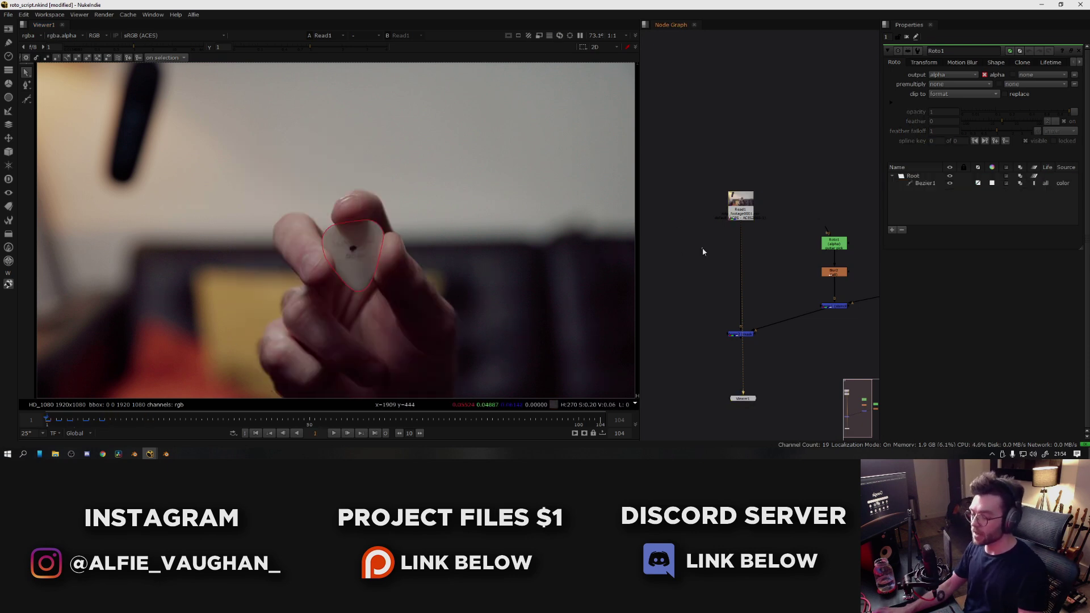
pyautogui.press('Tab')
pyautogui.write('tracke')
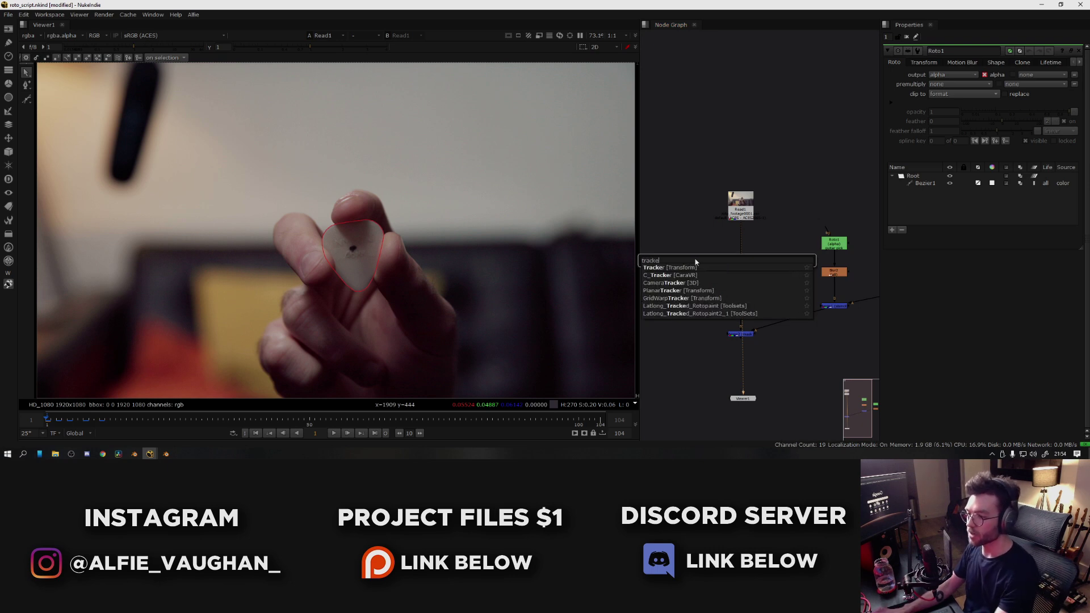
pyautogui.press('Return')
pyautogui.click(700, 242)
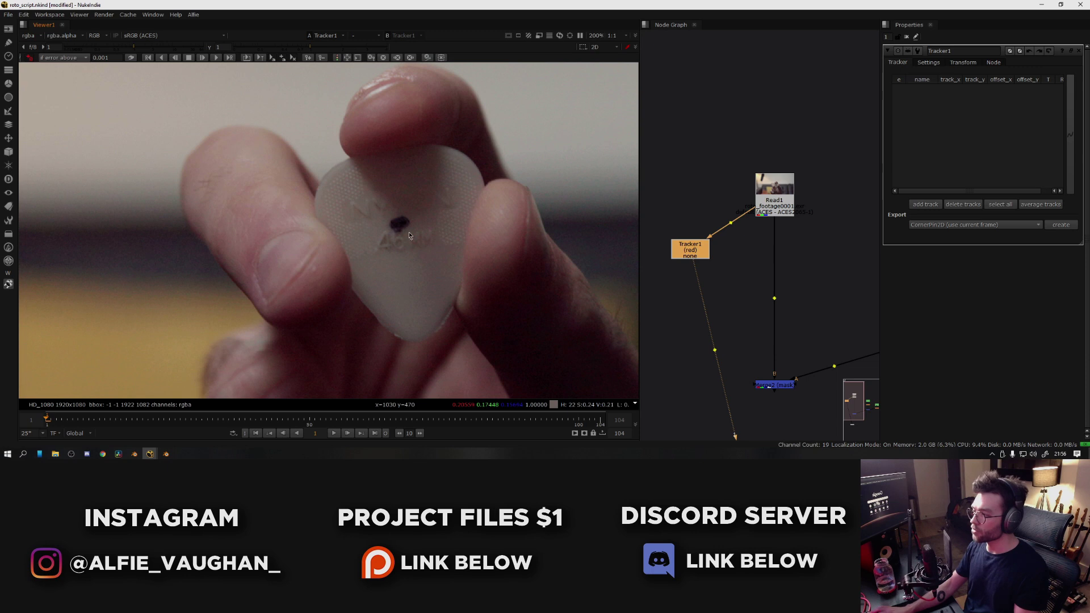
# Place a track on the pick's dark hole, shrink its pattern box and widen its search area
pyautogui.keyDown('ctrl'); pyautogui.keyDown('alt'); pyautogui.click(402, 235); pyautogui.keyUp('alt'); pyautogui.keyUp('ctrl')
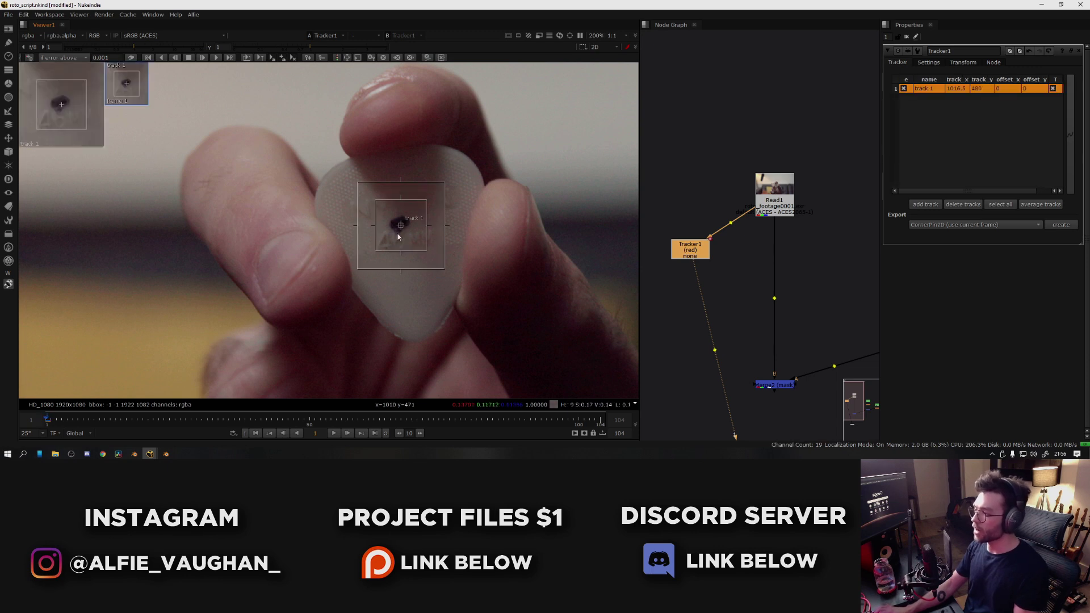
pyautogui.scroll(5, 400, 233)
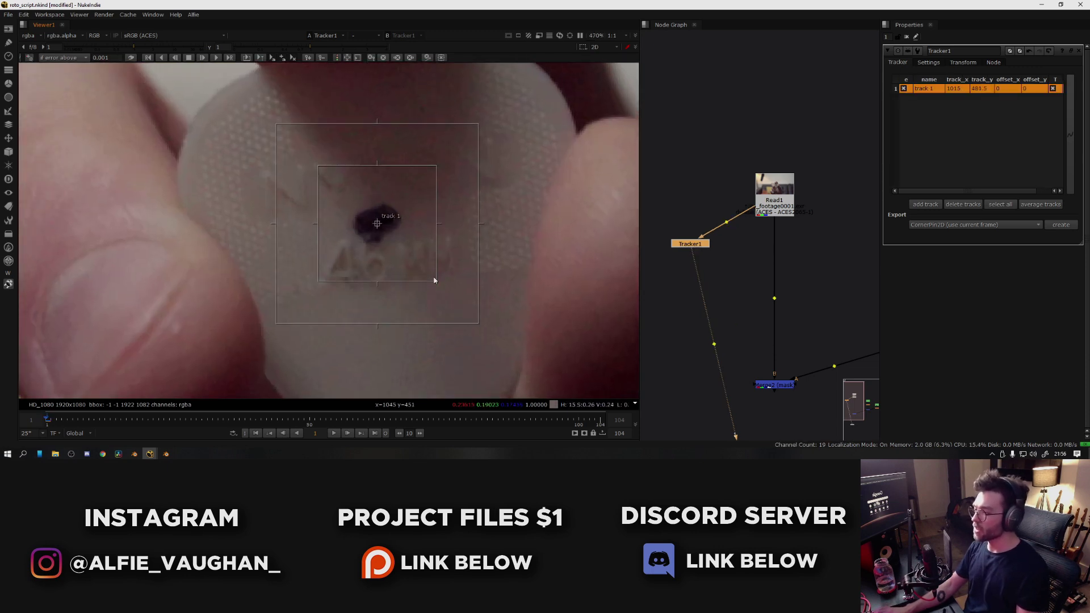
pyautogui.moveTo(435, 281); pyautogui.dragTo(411, 264)
pyautogui.scroll(-1, 459, 295)
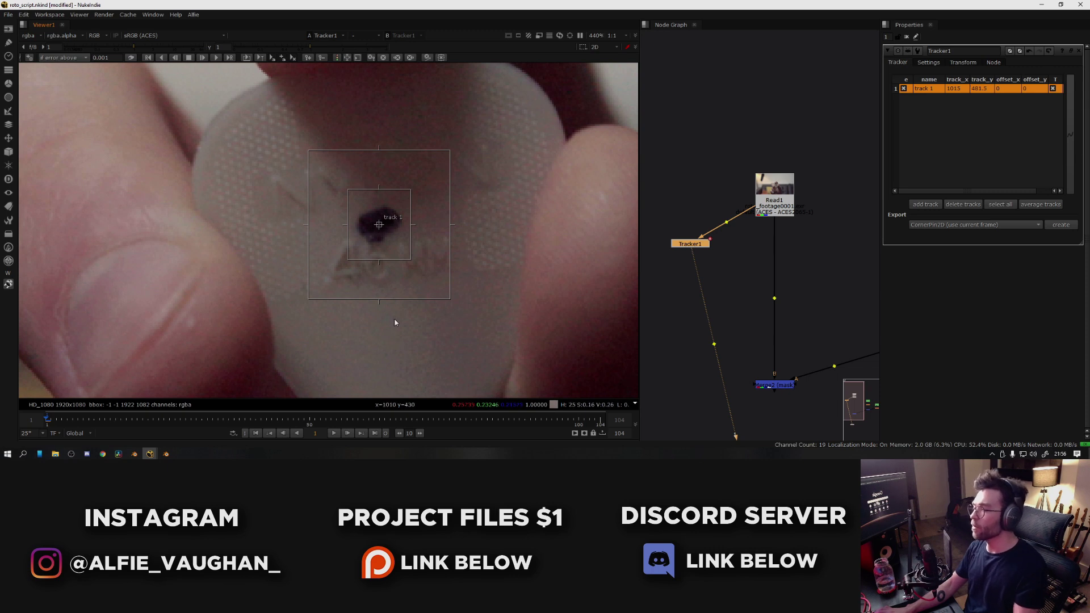
pyautogui.scroll(-2, 475, 319)
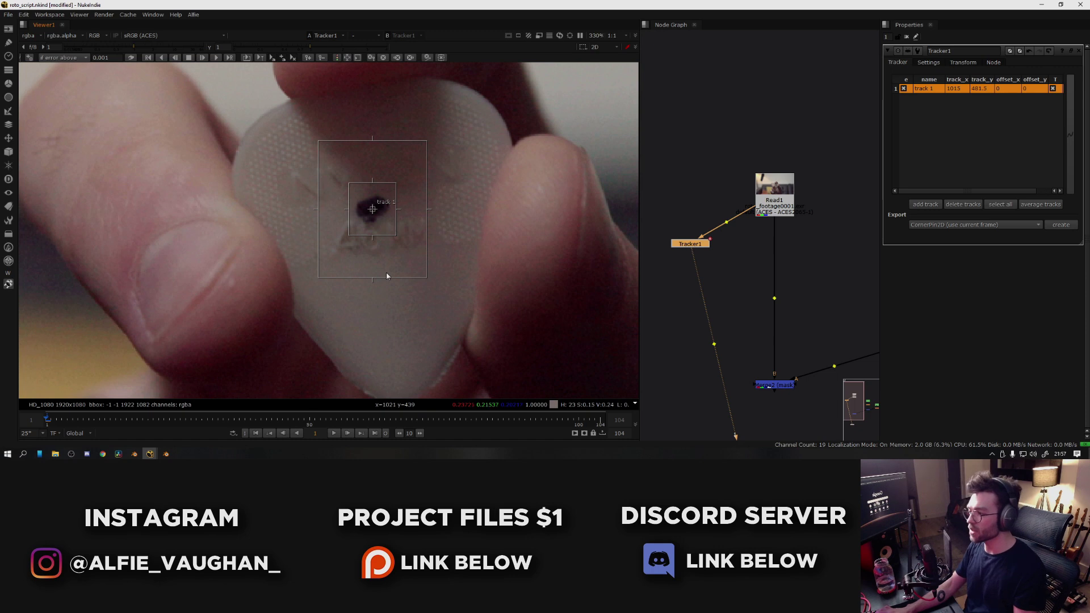
pyautogui.moveTo(428, 277); pyautogui.dragTo(485, 316)
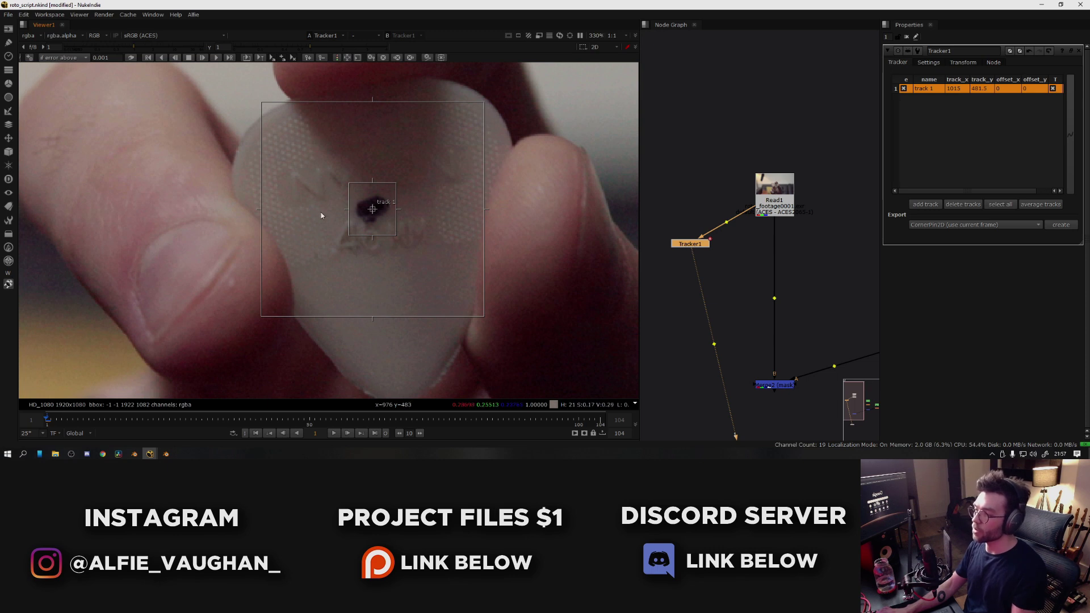
pyautogui.scroll(-2, 306, 292)
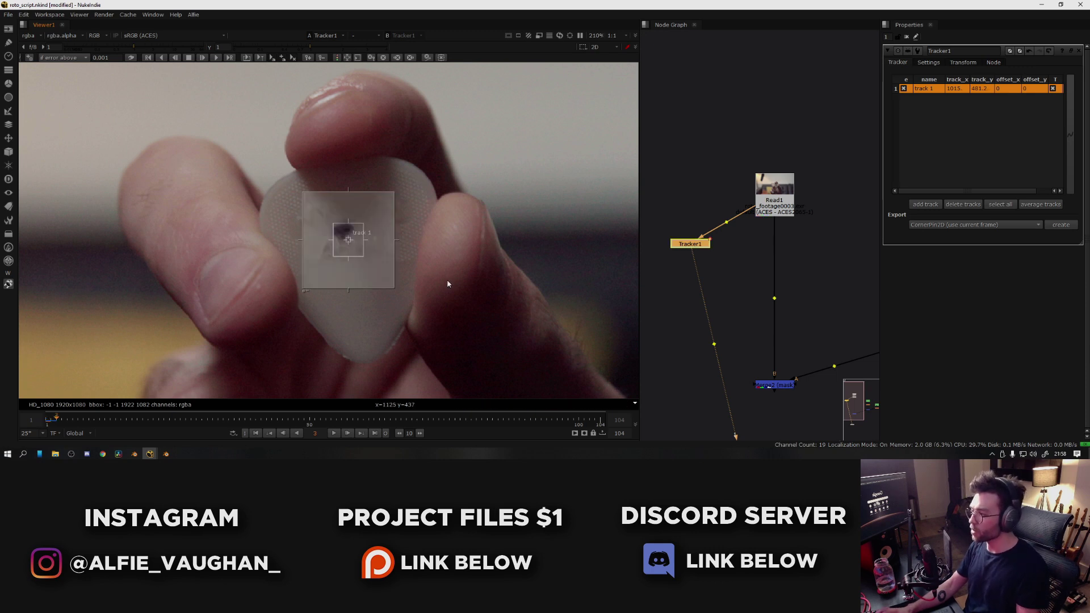
# Track the pick point forward, then backward from frame 18
pyautogui.scroll(-1, 448, 256)
pyautogui.press('v')
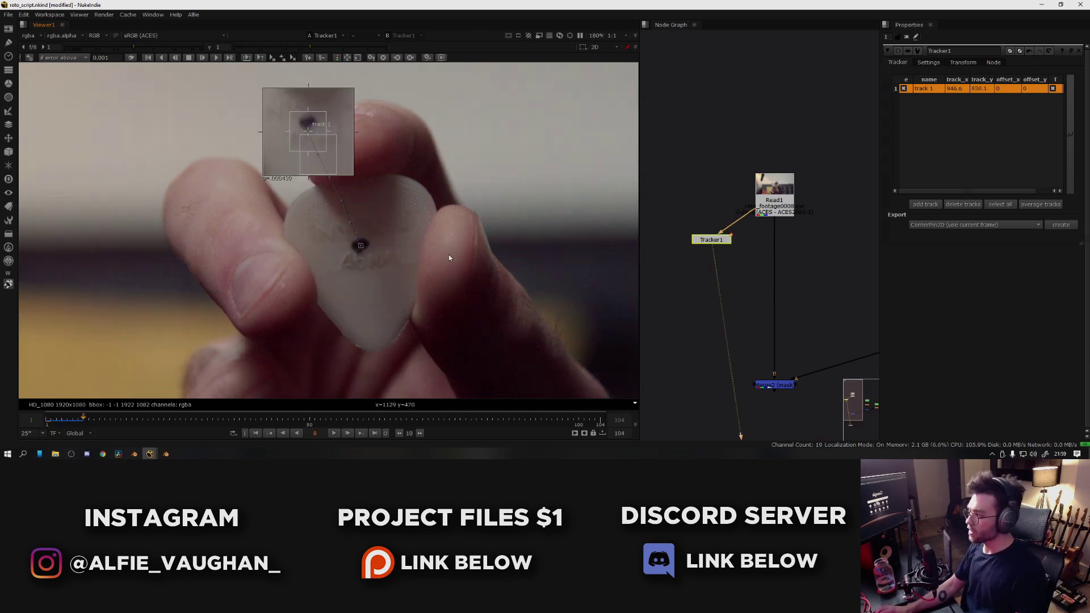
pyautogui.scroll(-2, 379, 253)
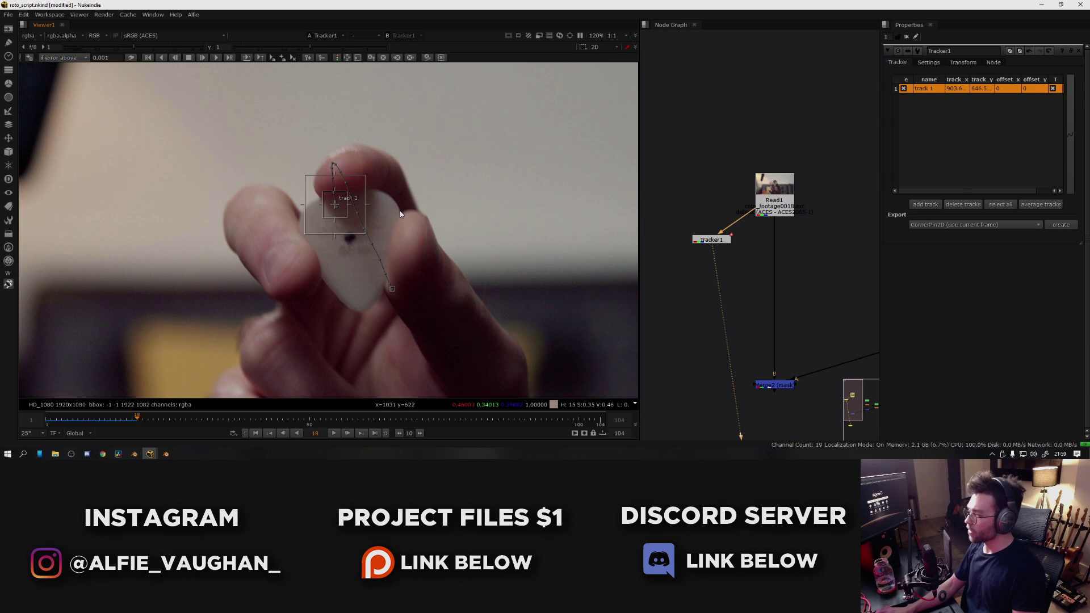
pyautogui.scroll(-2, 357, 227)
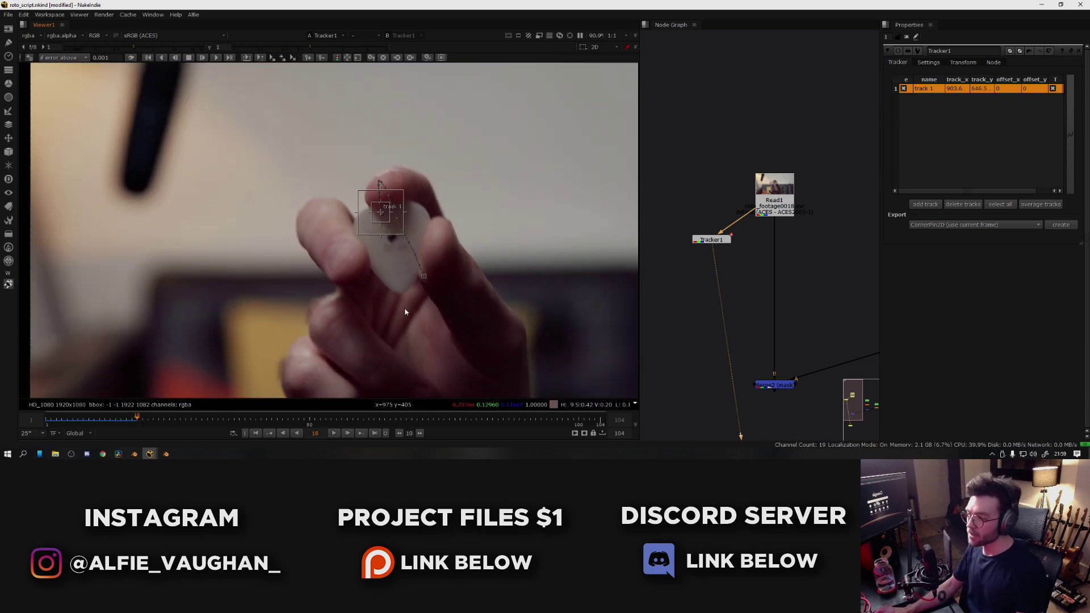
pyautogui.press('z')
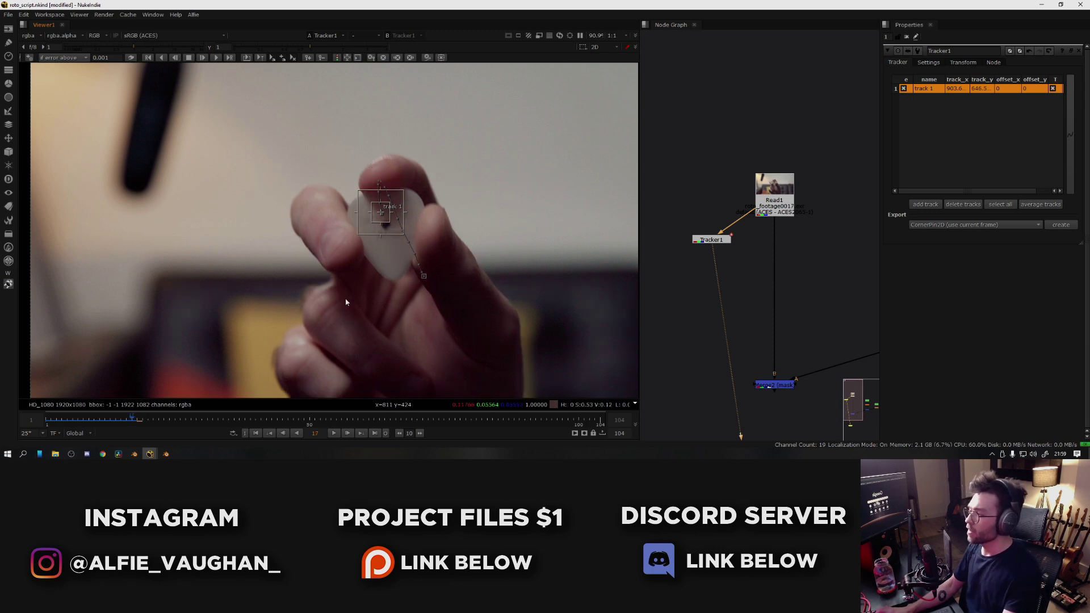
pyautogui.press('v')
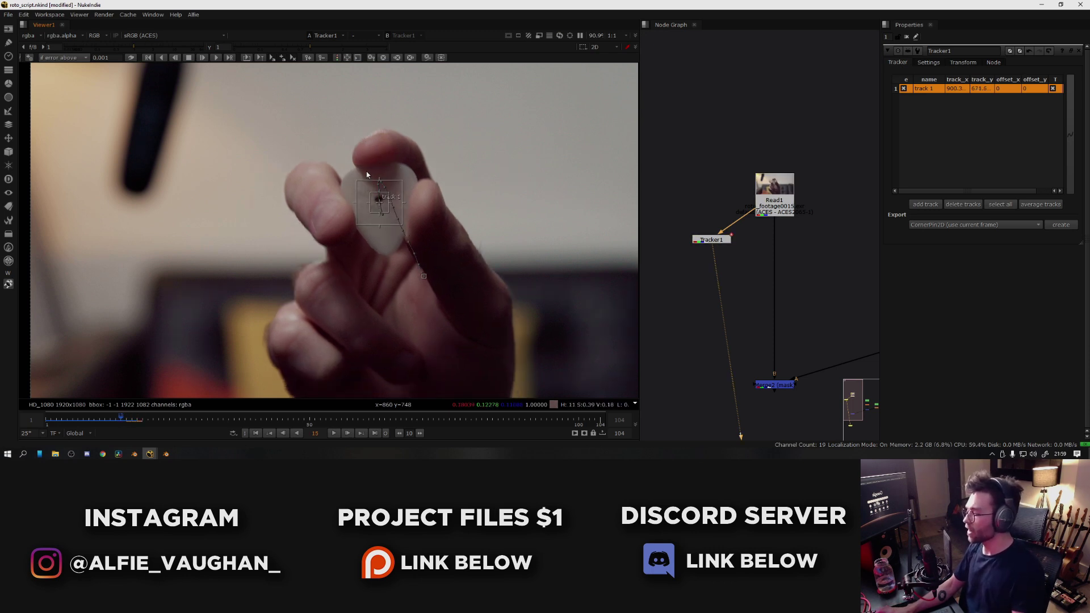
pyautogui.scroll(4, 293, 177)
pyautogui.press('z')
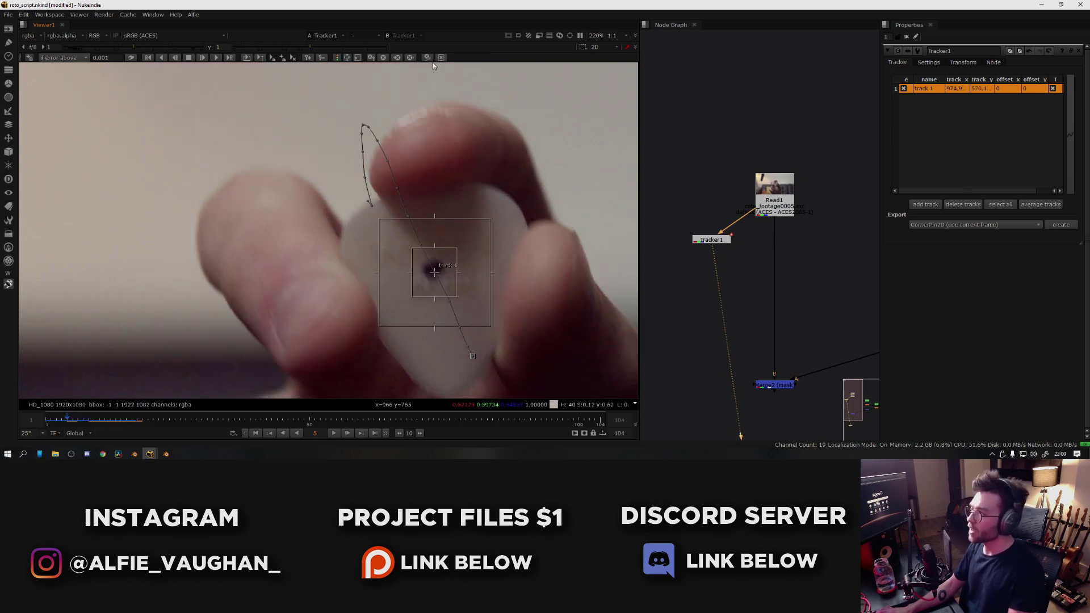
# Clear the bad keys, enlarge the pattern and search areas, and retrack forward
pyautogui.click(411, 58)
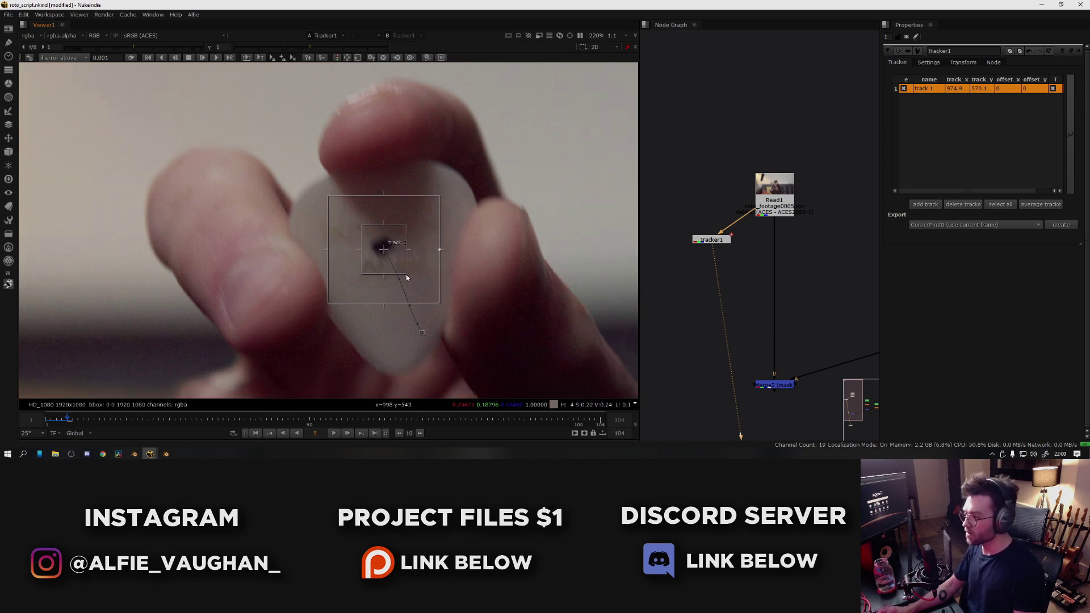
pyautogui.moveTo(407, 274); pyautogui.dragTo(460, 323)
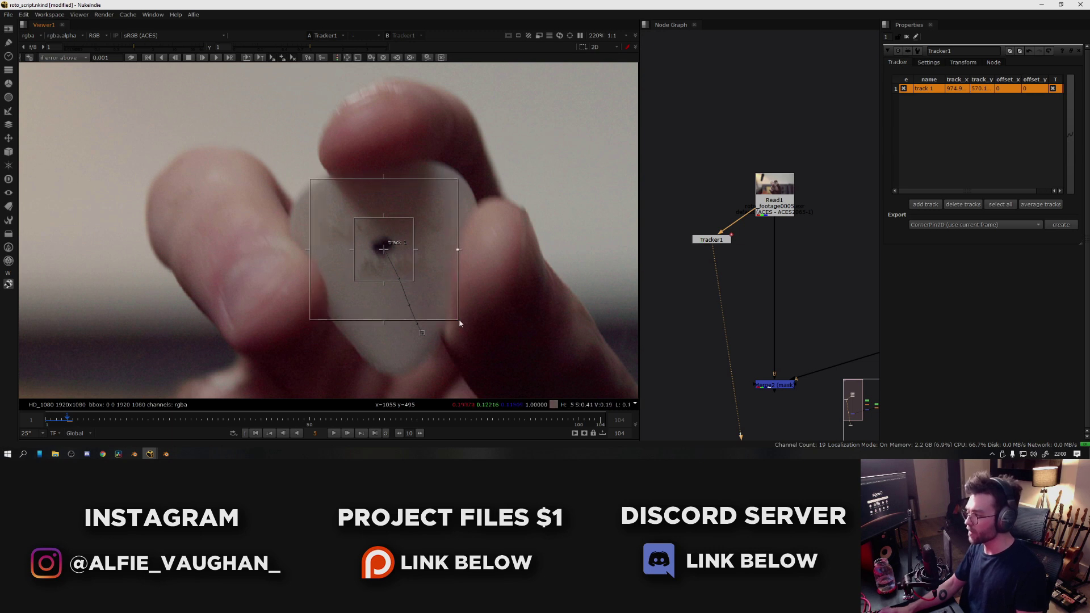
pyautogui.press('v')
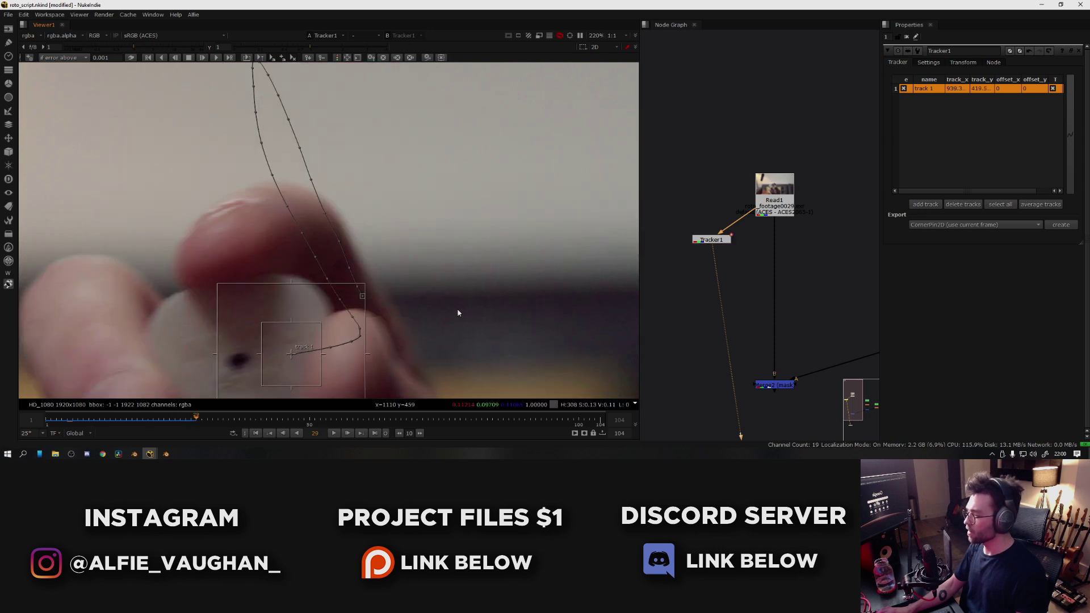
pyautogui.press('Left')
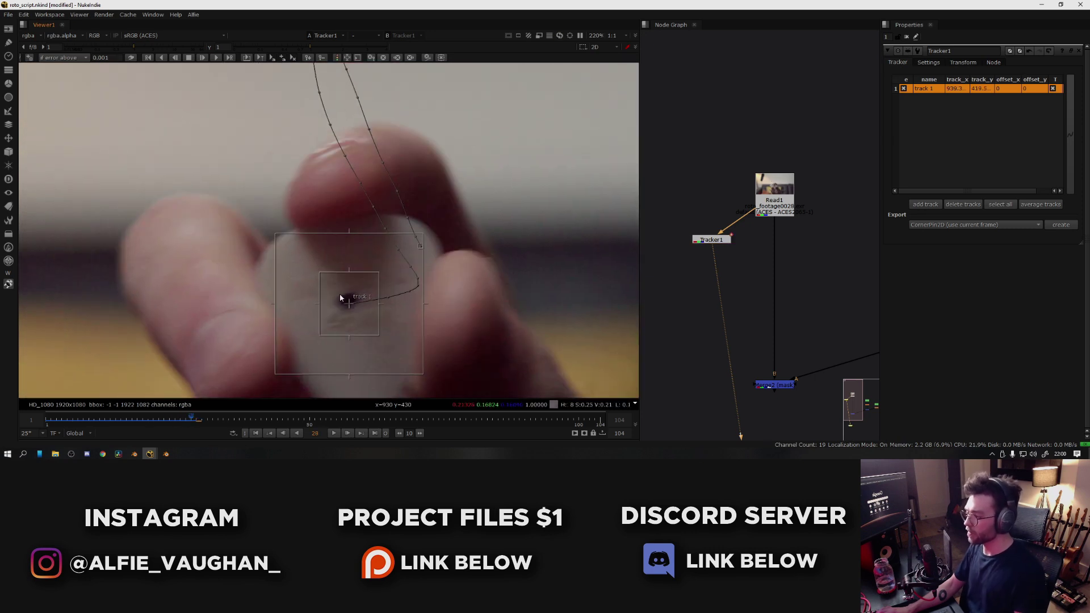
pyautogui.press('Right')
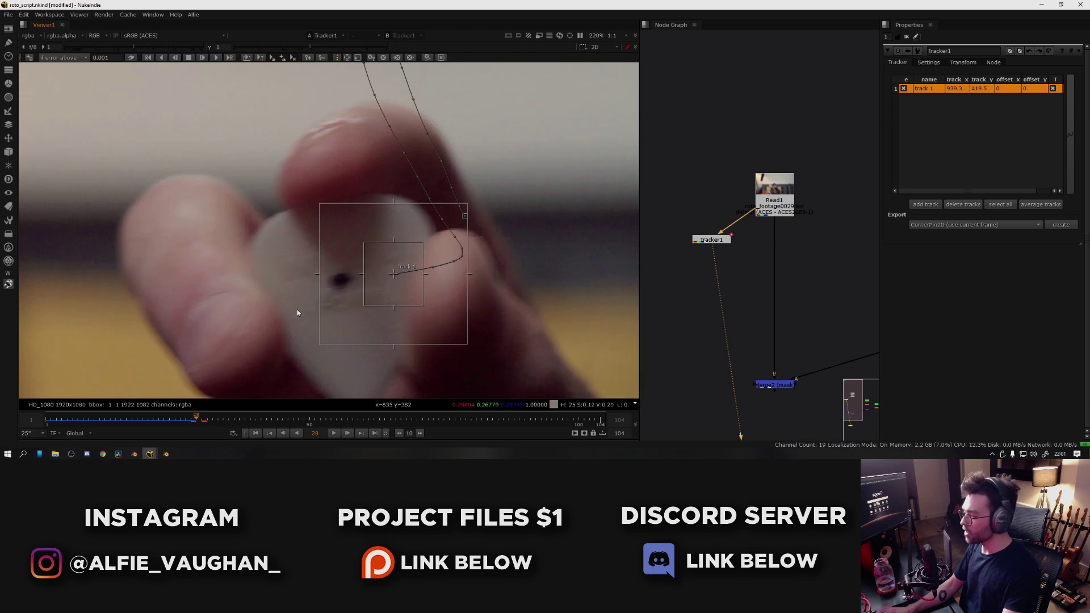
pyautogui.press('Left')
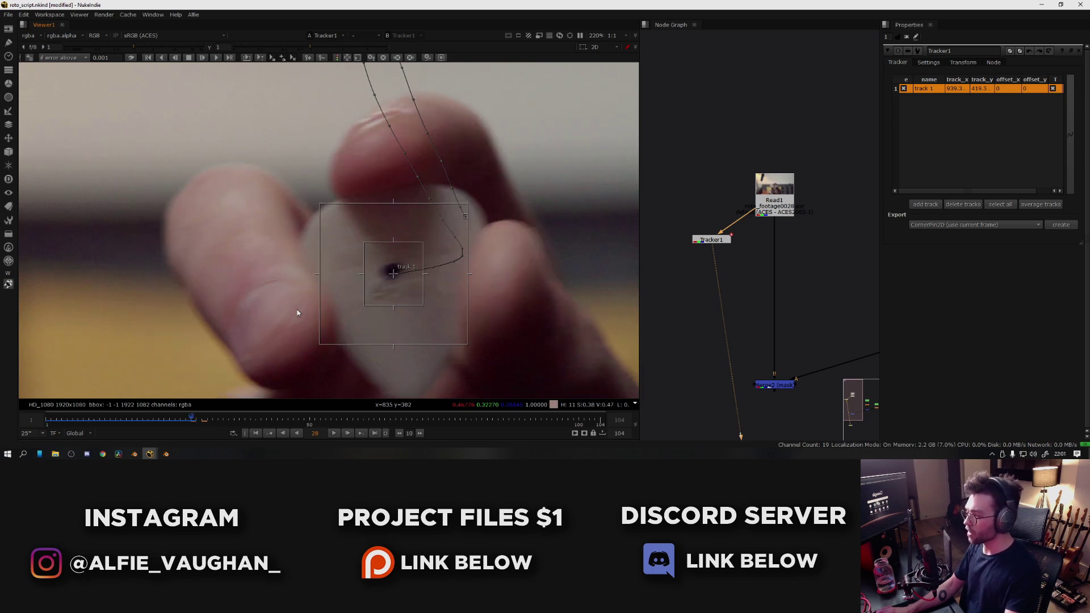
# Move the track point onto the pick's dark hole at frame 31
pyautogui.moveTo(297, 313); pyautogui.dragTo(351, 253, button='middle')
pyautogui.press('Right')
pyautogui.press('Right')
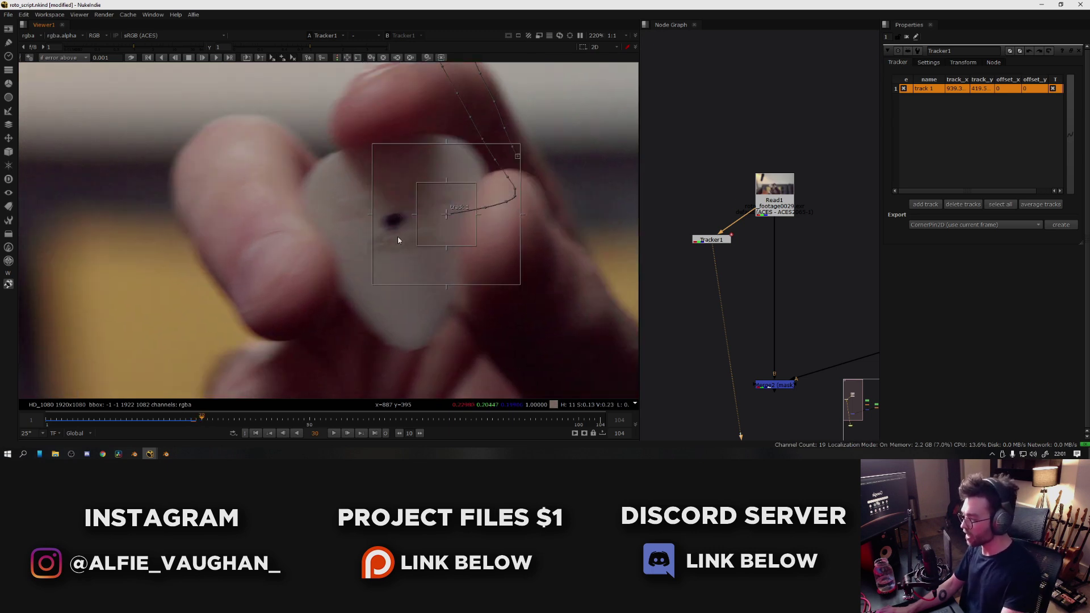
pyautogui.press('Left')
pyautogui.press('Left')
pyautogui.press('Right')
pyautogui.press('Right')
pyautogui.press('Right')
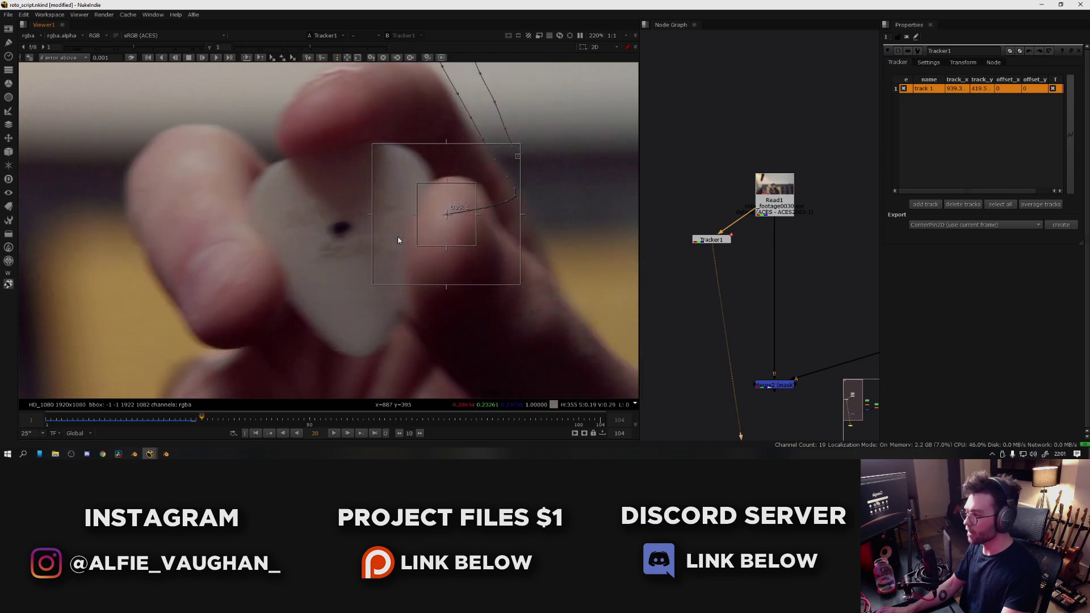
pyautogui.moveTo(446, 216); pyautogui.dragTo(294, 235)
pyautogui.press('Left')
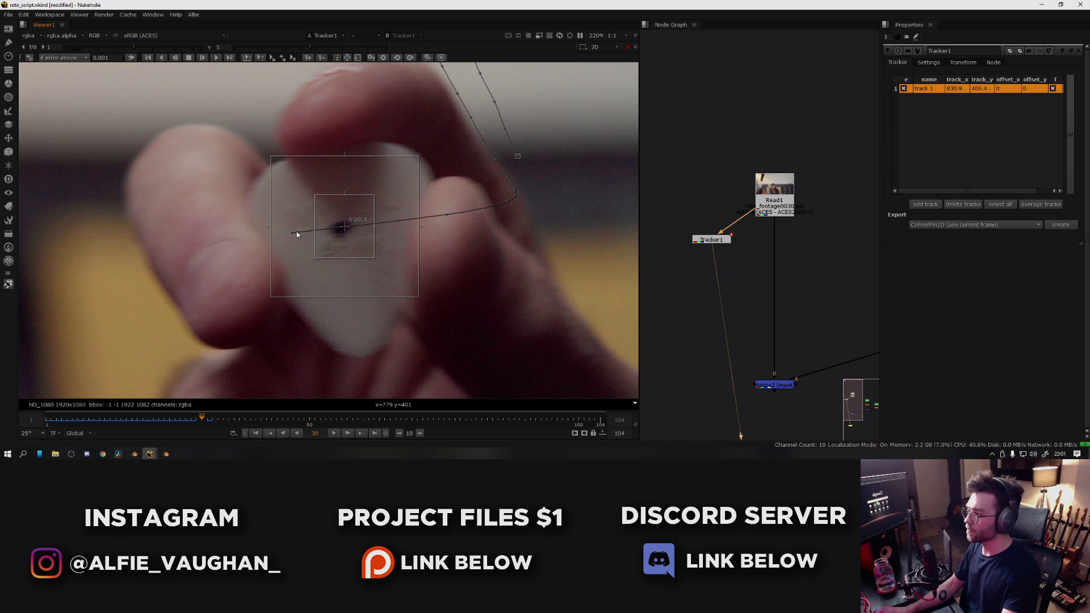
pyautogui.press('Left')
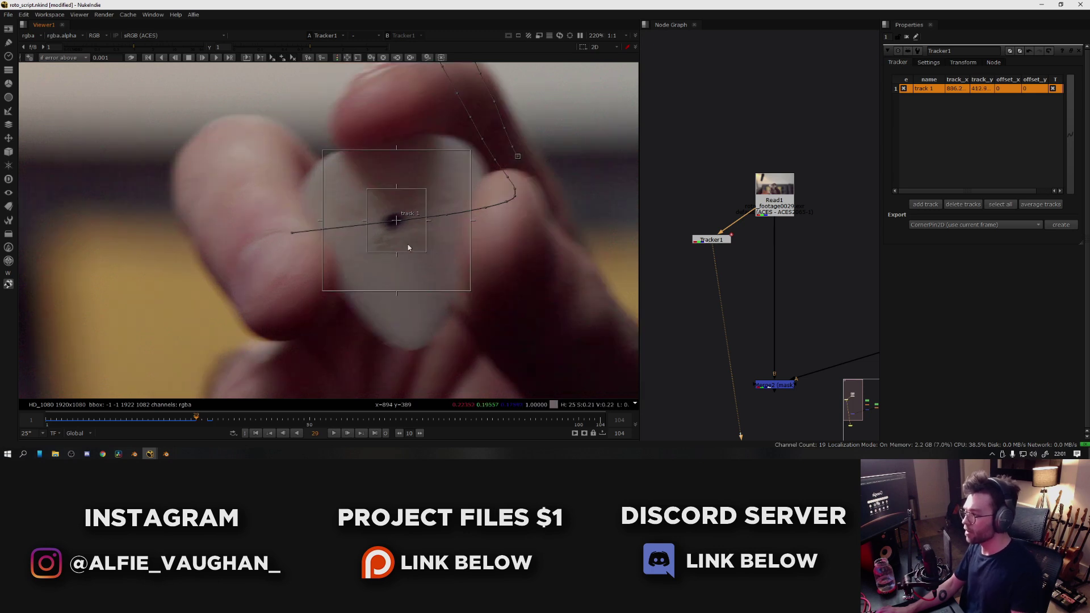
pyautogui.press('Right')
pyautogui.press('Right')
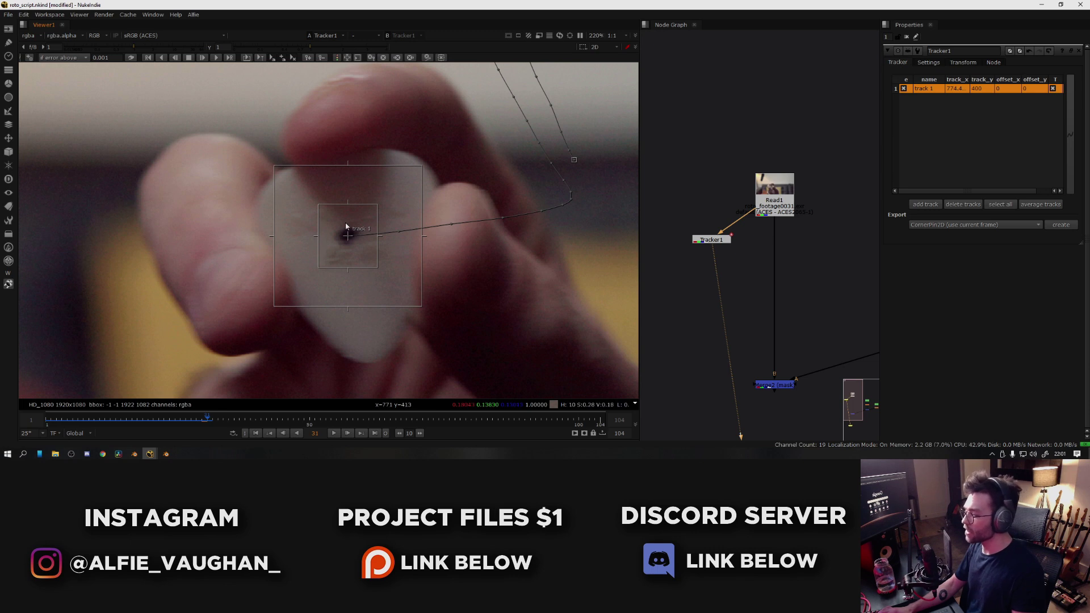
# Track frame by frame to frame 41, then the rest, reviewing at frame 47
pyautogui.click(203, 58)
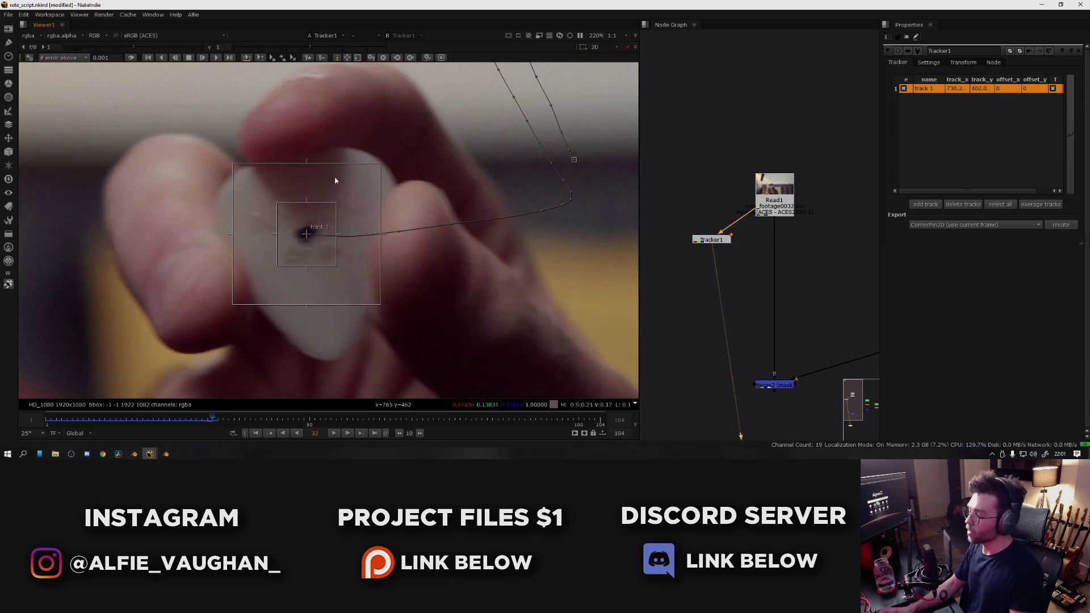
pyautogui.press('c')
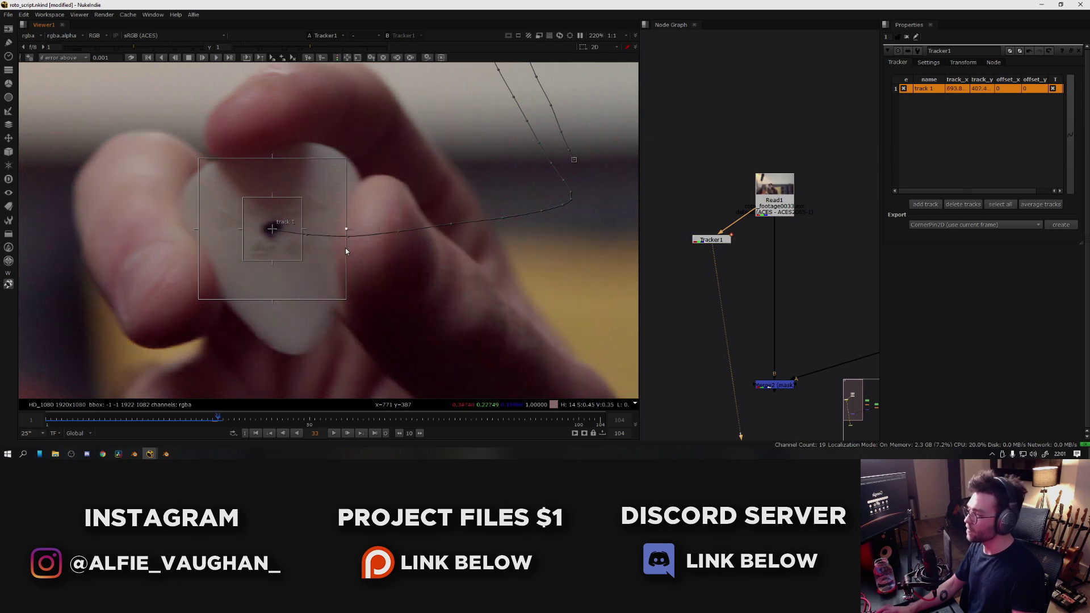
pyautogui.scroll(1, 345, 248)
pyautogui.press('c')
pyautogui.press('c')
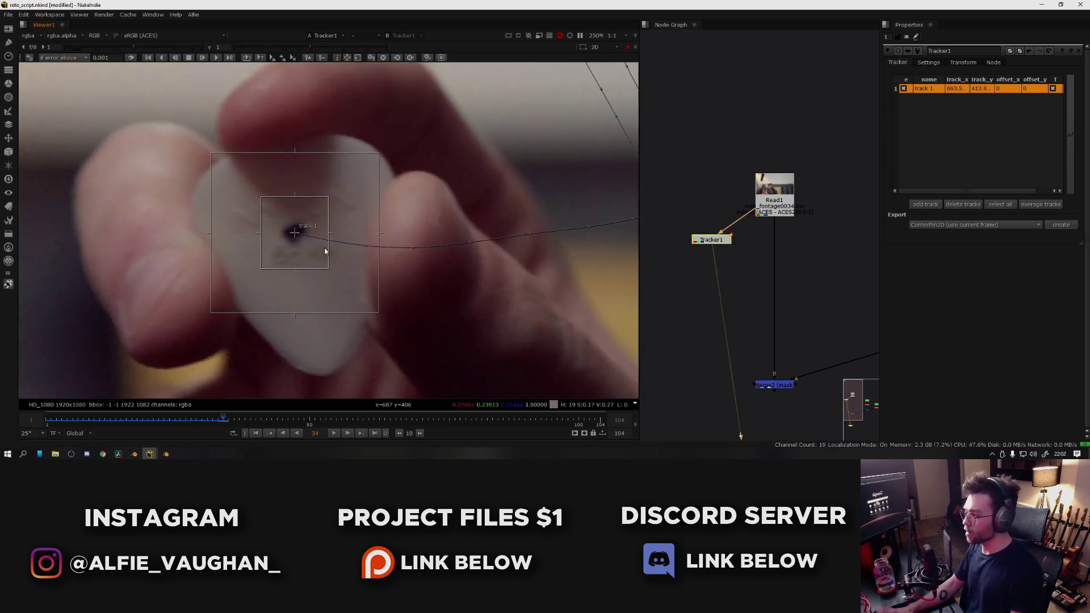
pyautogui.moveTo(290, 243); pyautogui.dragTo(399, 275, button='middle')
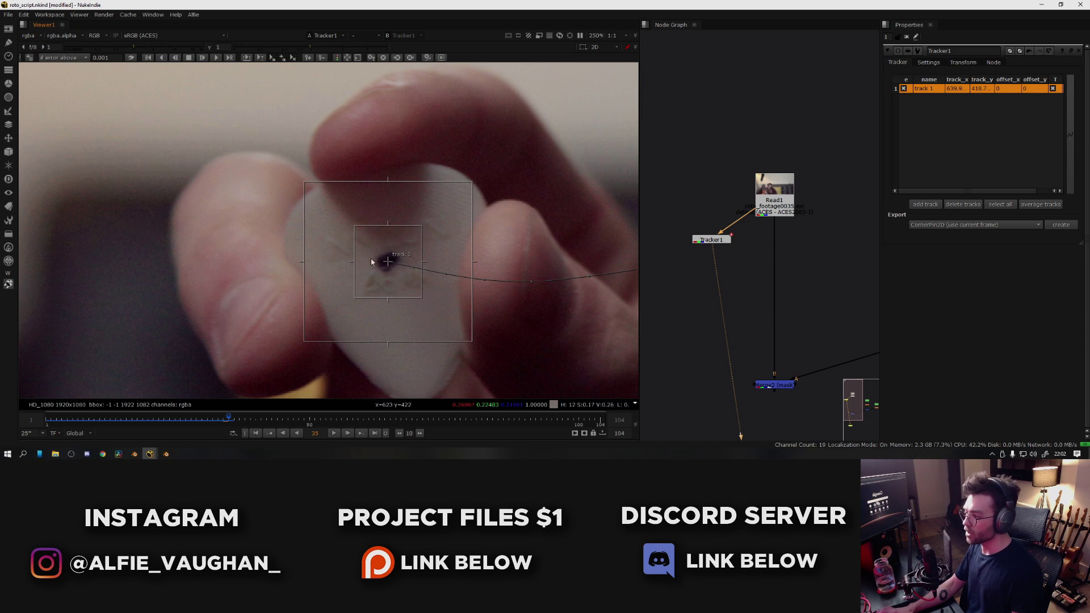
pyautogui.scroll(-2, 392, 261)
pyautogui.press('c')
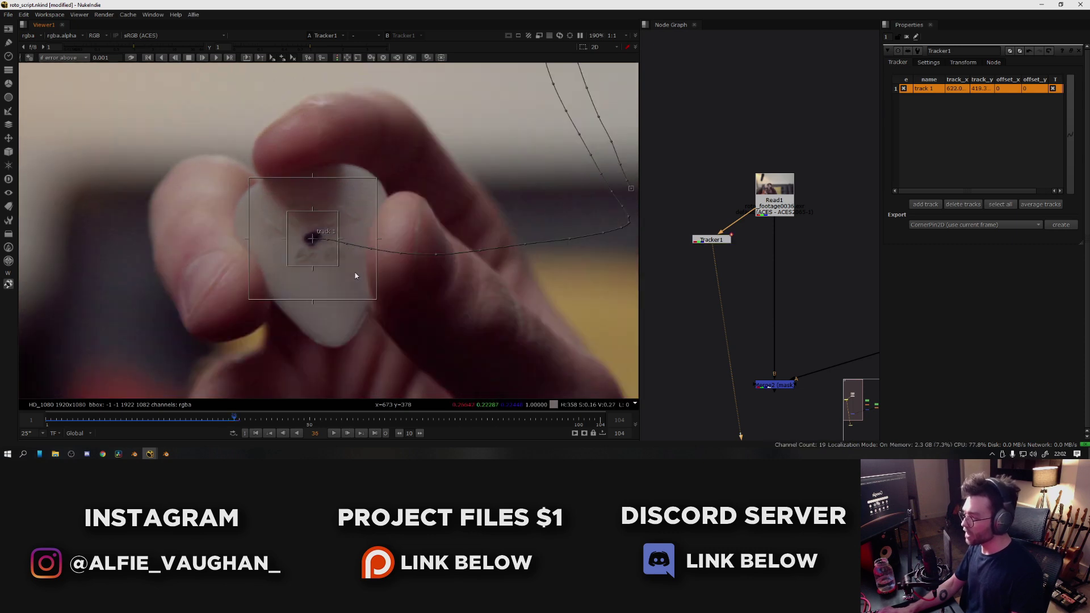
pyautogui.press('c')
pyautogui.press('c')
pyautogui.press('c')
pyautogui.press('c')
pyautogui.press('c')
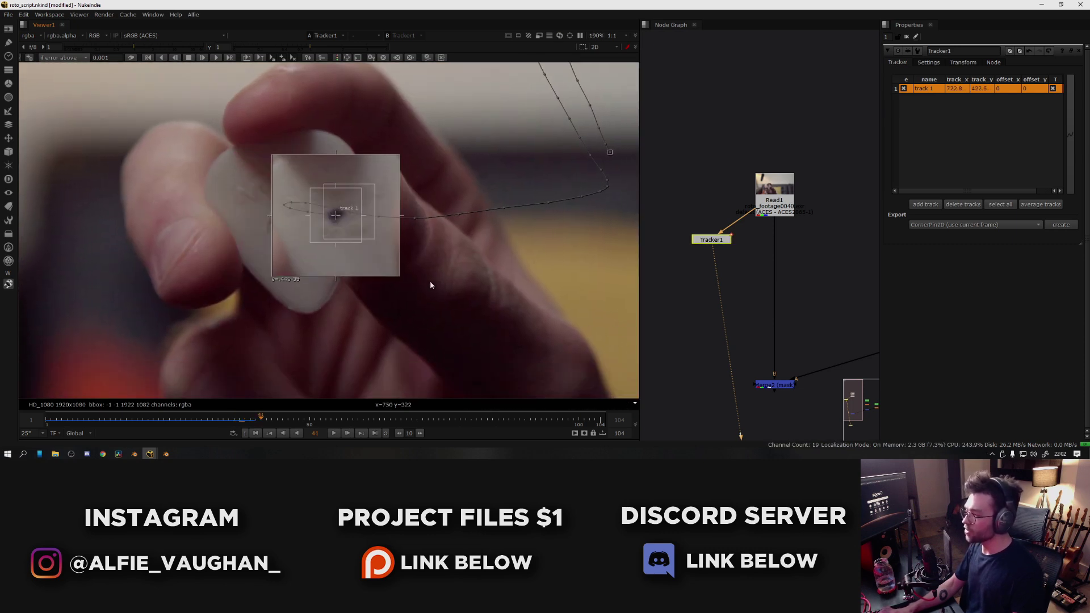
pyautogui.press('v')
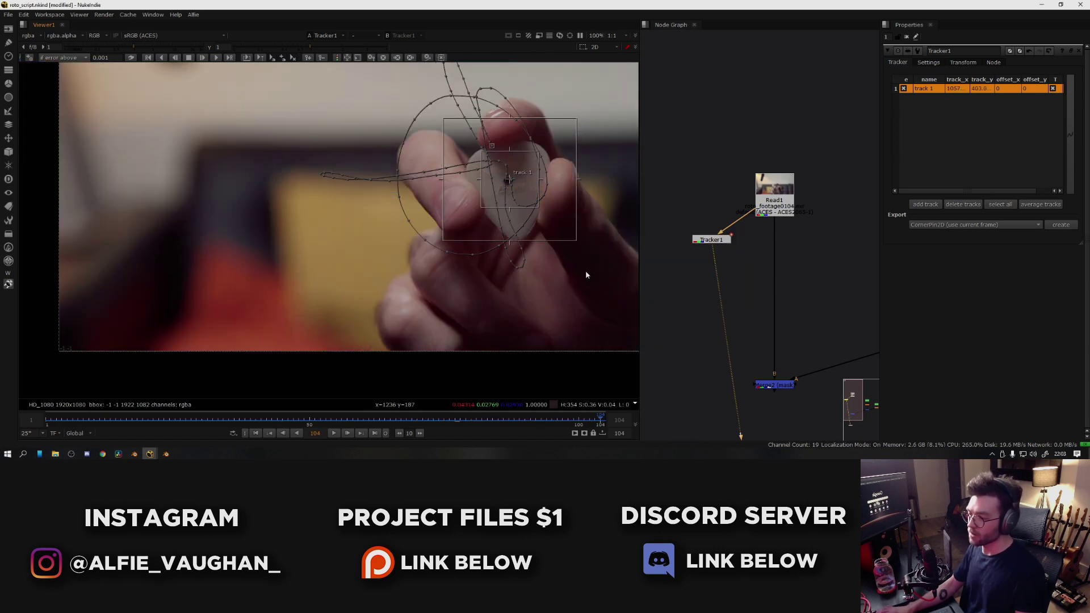
pyautogui.moveTo(568, 420); pyautogui.dragTo(309, 418)
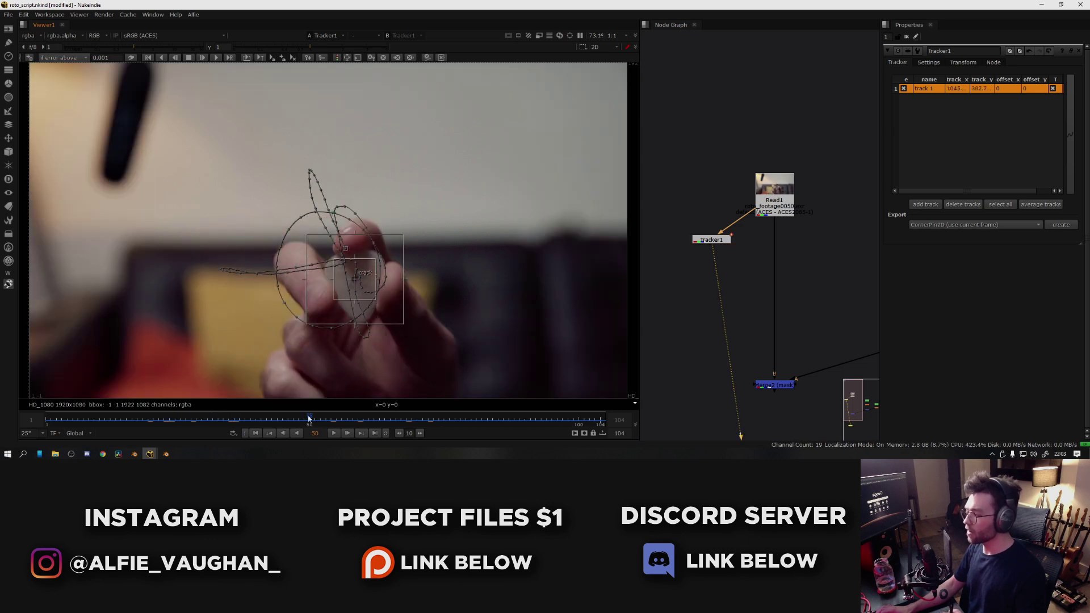
# Set Tracker1's transform mode to stabilize
pyautogui.click(964, 62)
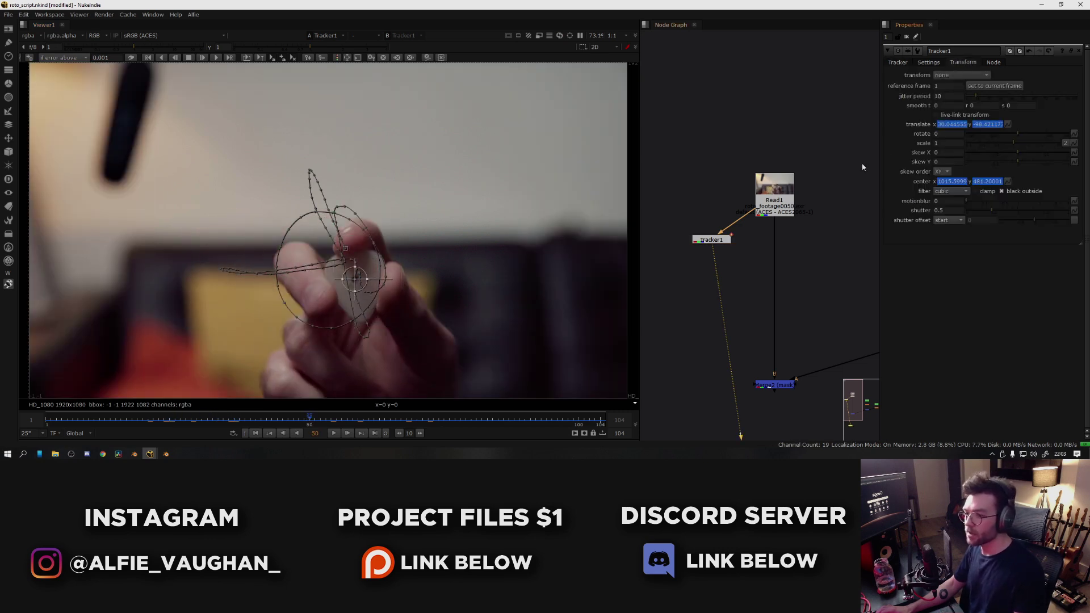
pyautogui.click(961, 74)
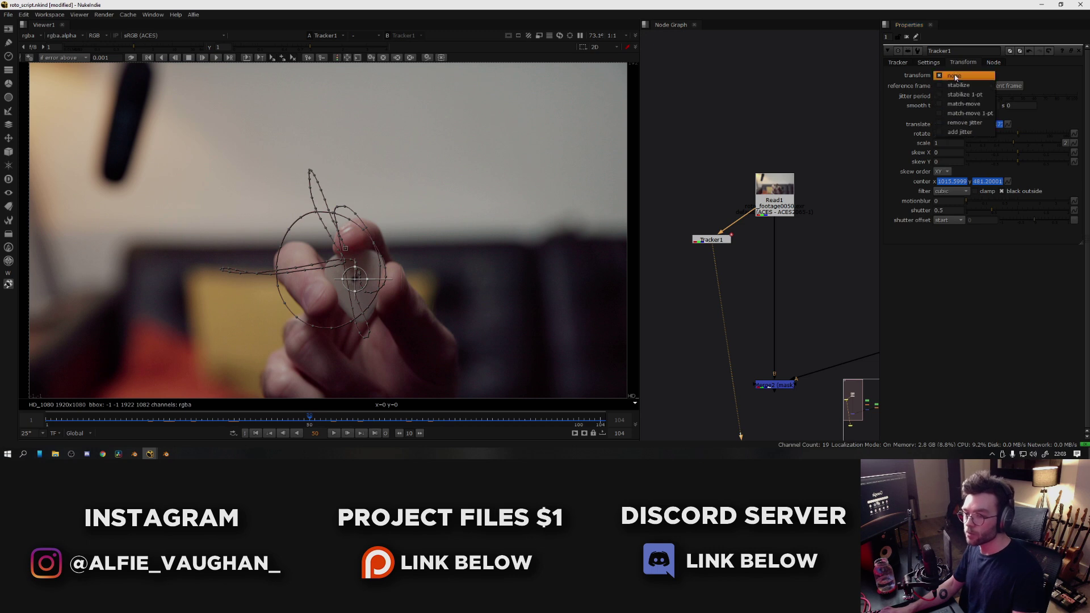
pyautogui.click(956, 96)
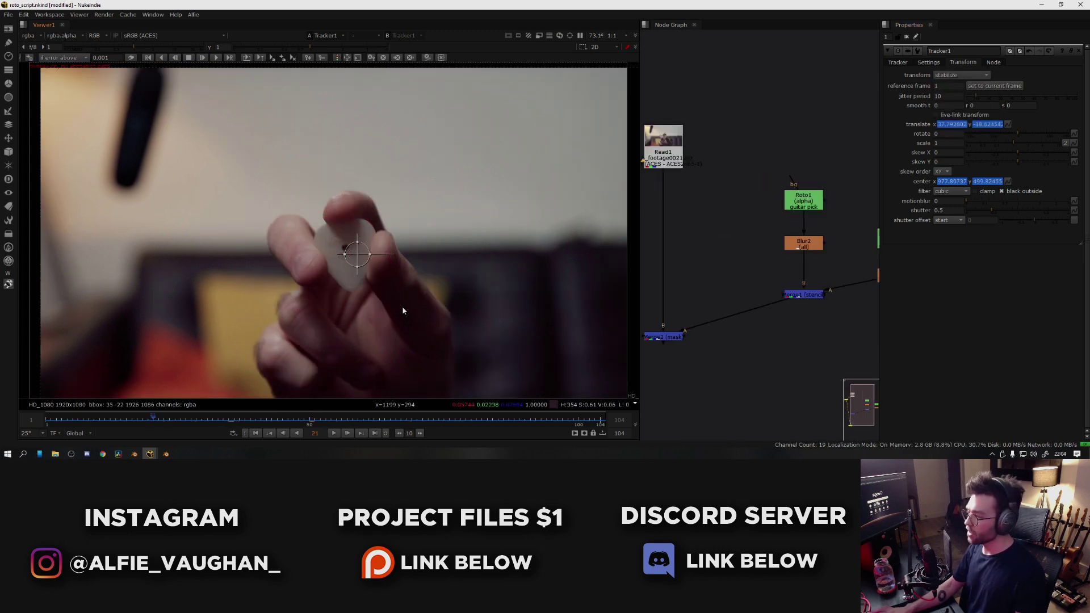
# Scrub frames 26 to 44 to check the stabilized footage
pyautogui.scroll(5, 367, 254)
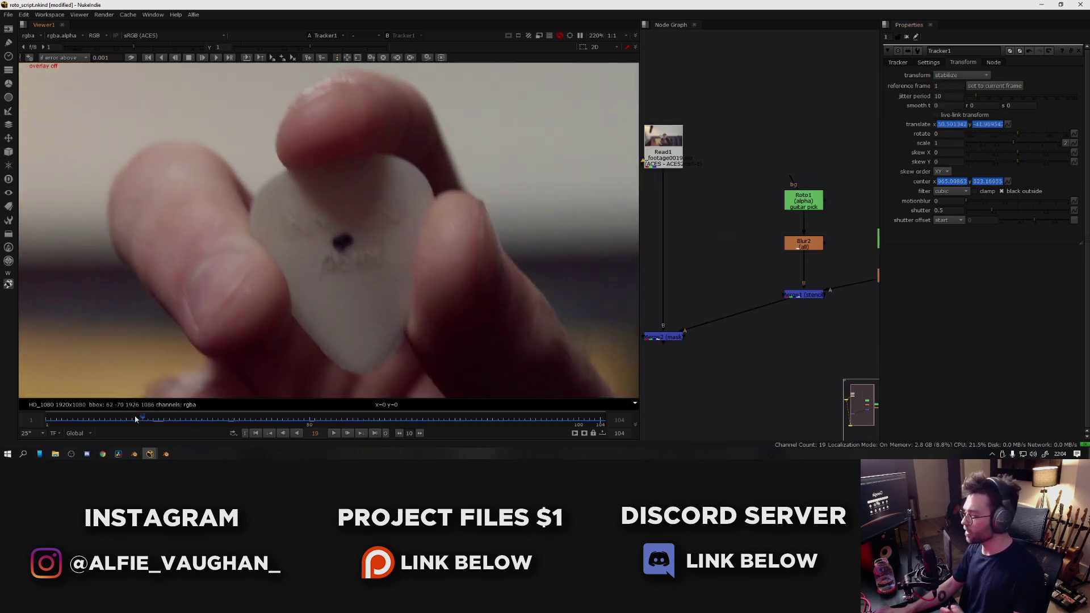
pyautogui.moveTo(207, 419); pyautogui.dragTo(51, 419)
pyautogui.scroll(-3, 329, 323)
pyautogui.scroll(-2, 329, 322)
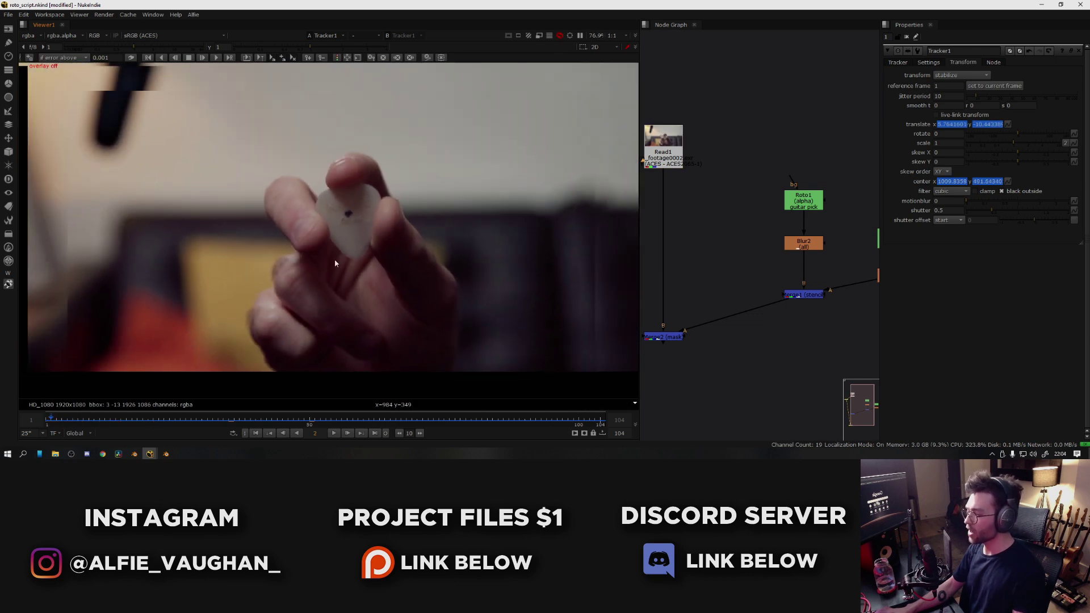
pyautogui.click(180, 423)
pyautogui.moveTo(181, 421); pyautogui.dragTo(277, 420)
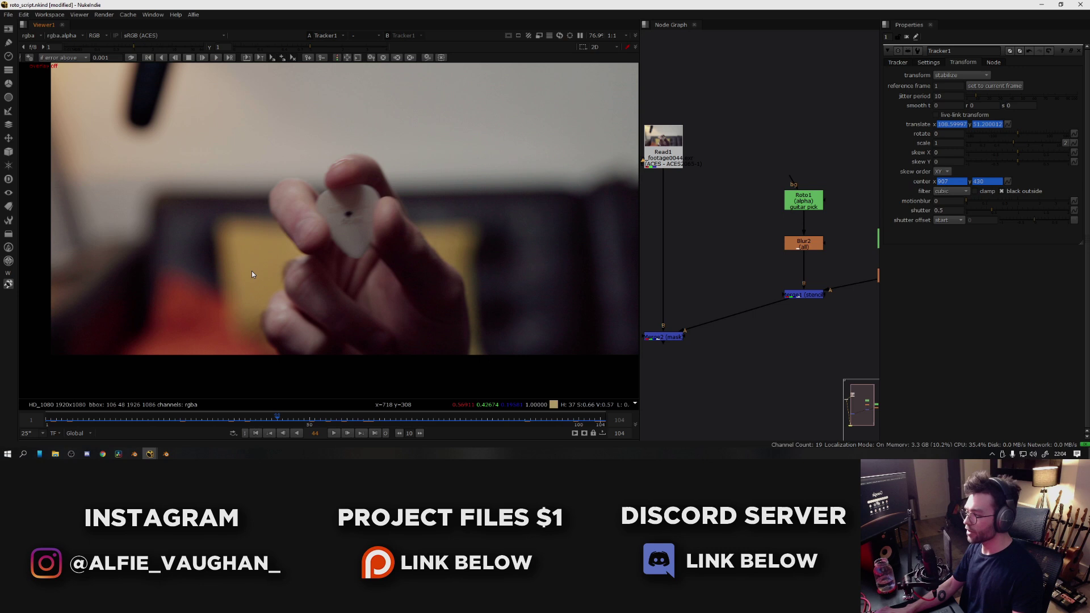
pyautogui.moveTo(268, 419); pyautogui.dragTo(205, 417)
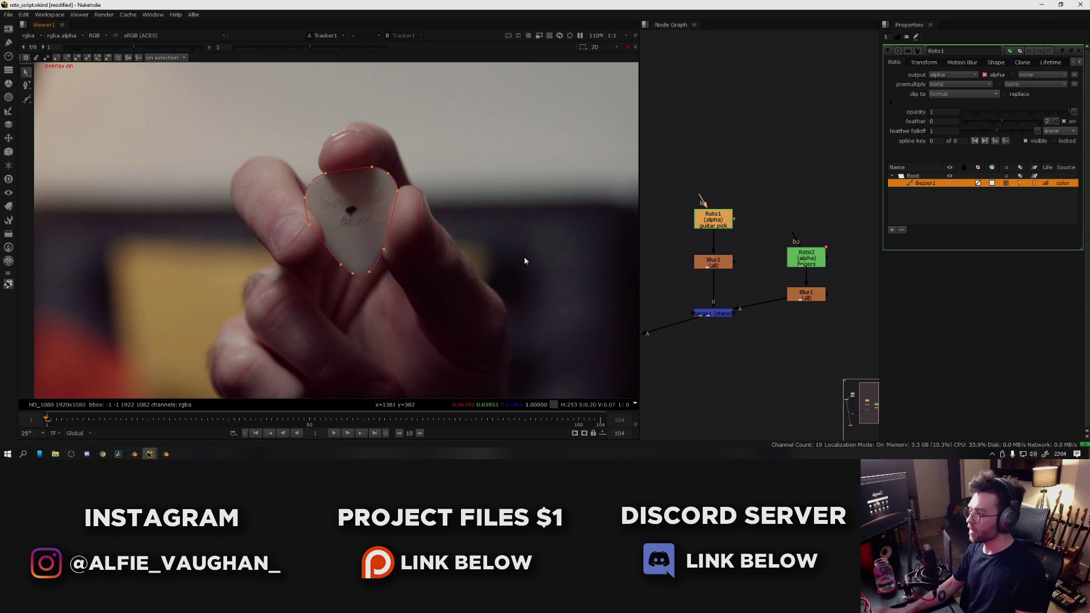
# Open Roto1 and review the pick outline from frame 3 to 47, settling on frame 6
pyautogui.click(523, 257)
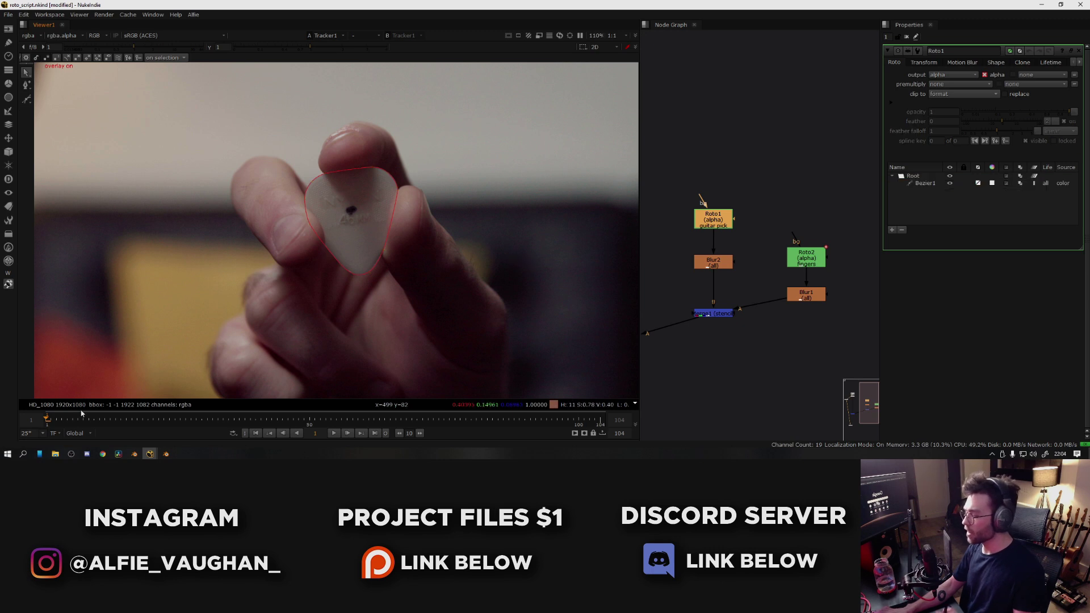
pyautogui.click(61, 425)
pyautogui.moveTo(62, 425); pyautogui.dragTo(511, 430)
pyautogui.press('Home')
pyautogui.scroll(3, 408, 286)
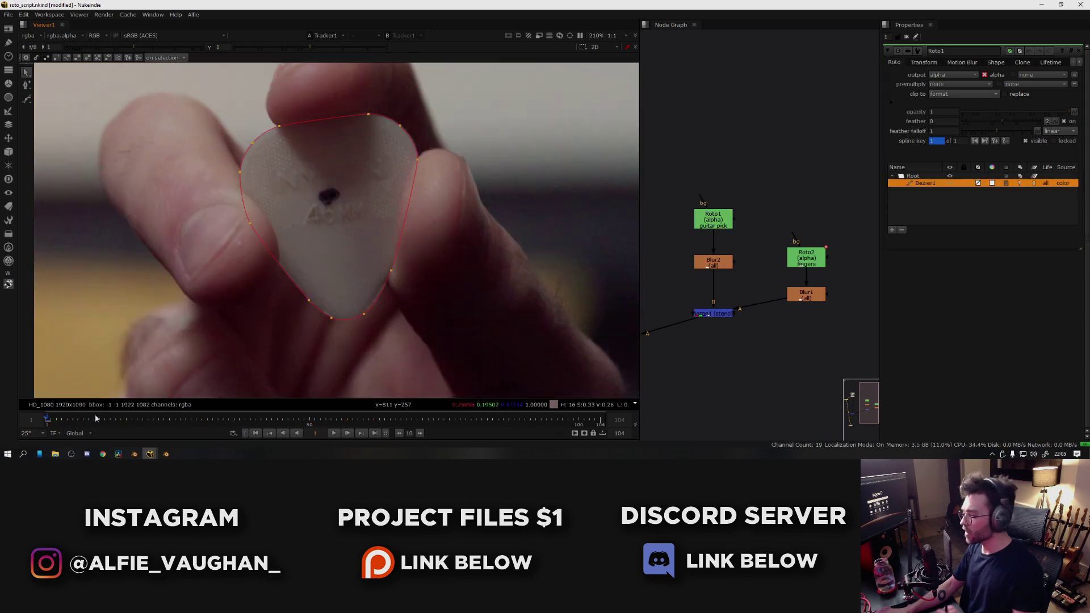
pyautogui.moveTo(96, 418)
pyautogui.mouseDown()
pyautogui.moveTo(62, 421)
pyautogui.moveTo(95, 421)
pyautogui.mouseUp()
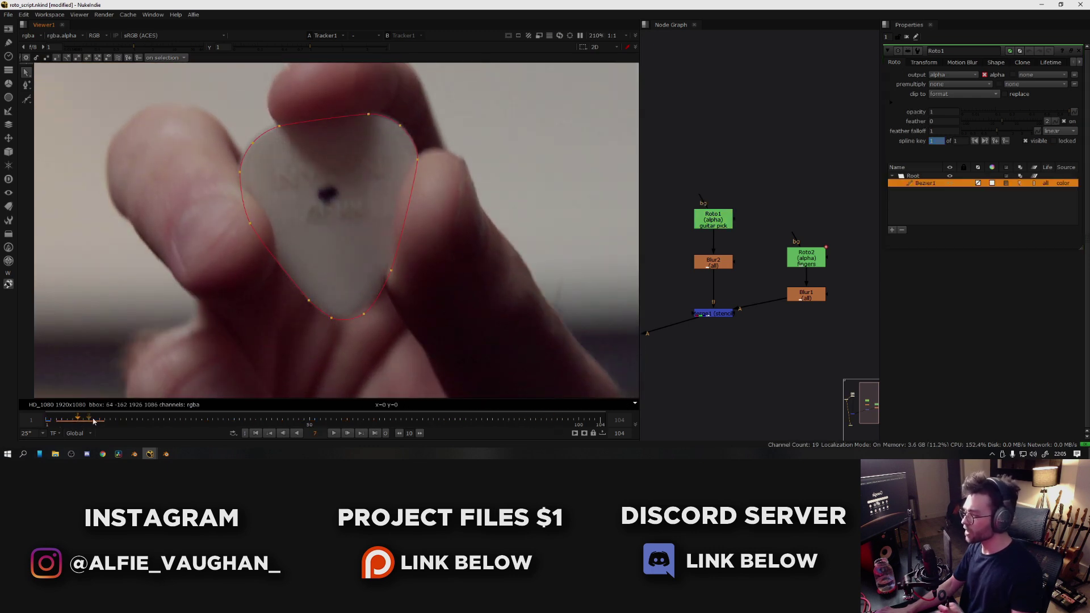
pyautogui.press('Left')
pyautogui.press('Left')
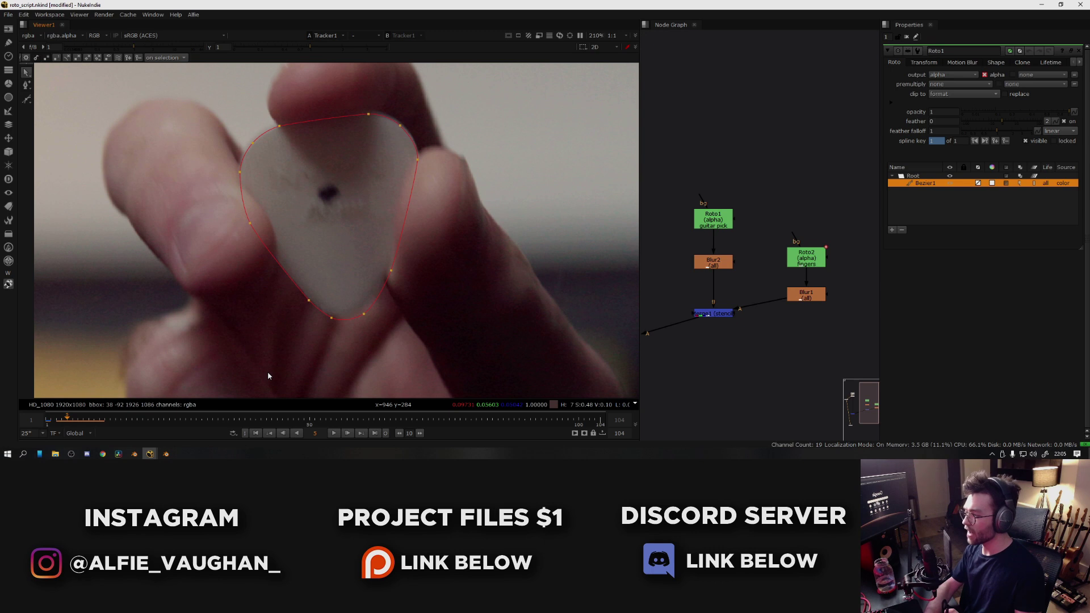
pyautogui.press('Left')
pyautogui.press('Right')
pyautogui.press('Right')
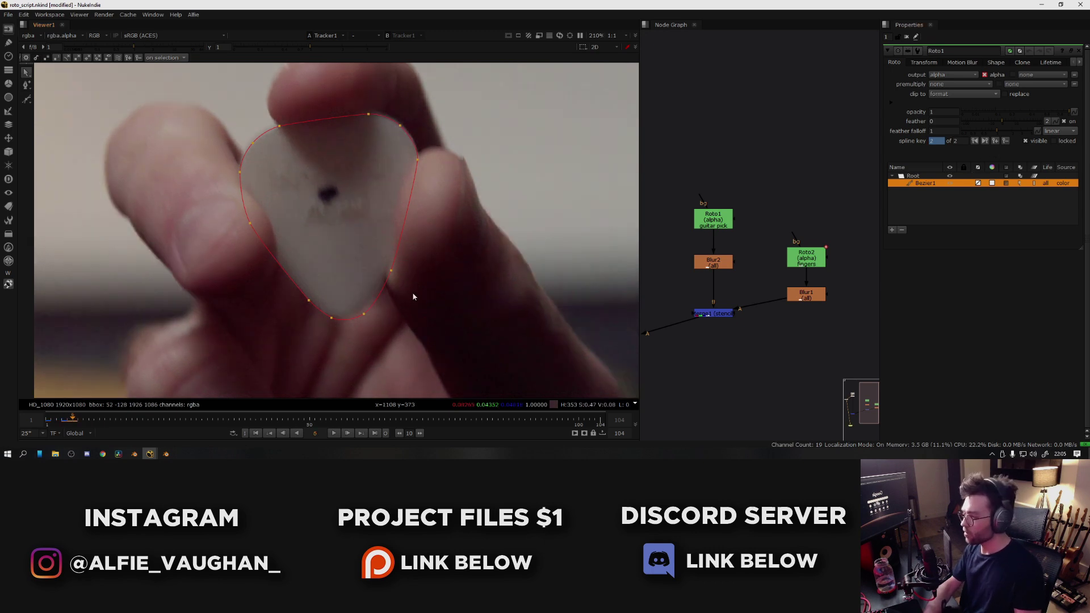
# Nudge the shape's bottom points onto the pick's tip over the next frames
pyautogui.moveTo(449, 244); pyautogui.dragTo(299, 353)
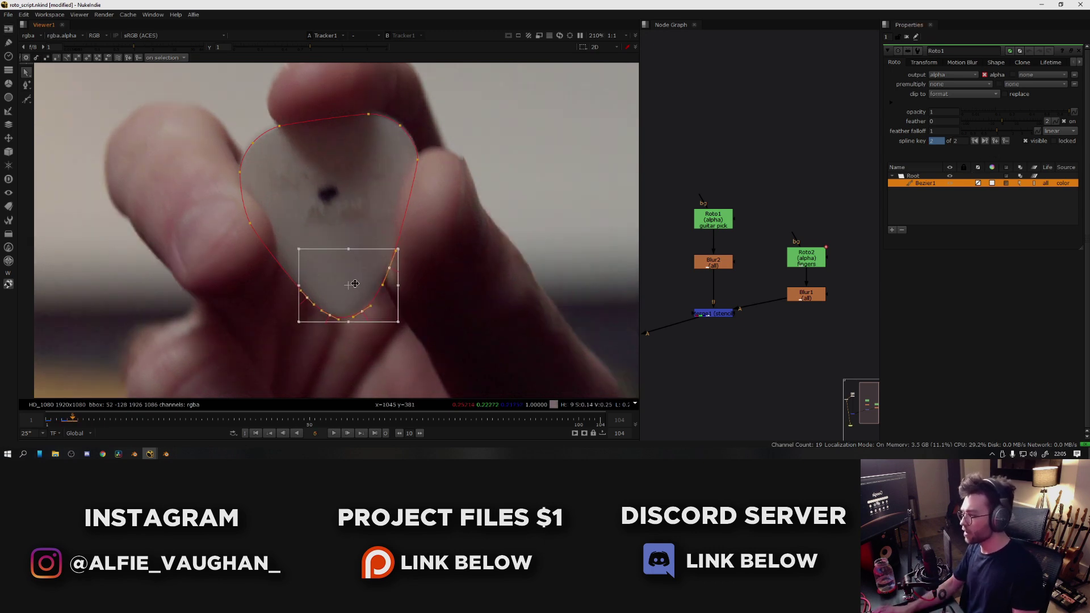
pyautogui.moveTo(352, 284); pyautogui.dragTo(350, 280)
pyautogui.press('Right')
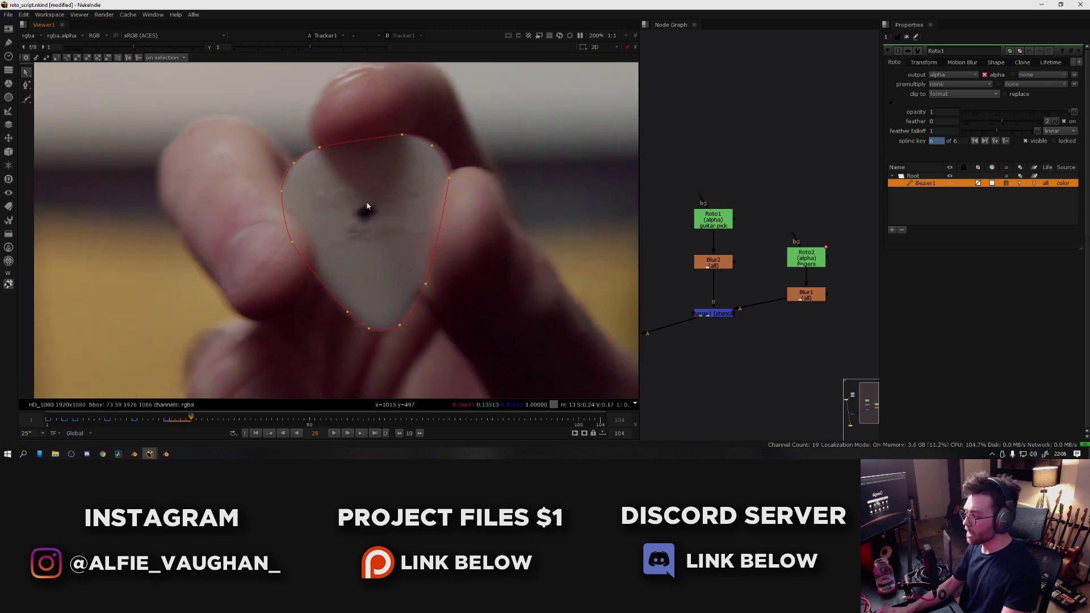
pyautogui.scroll(3, 373, 327)
pyautogui.click(420, 322)
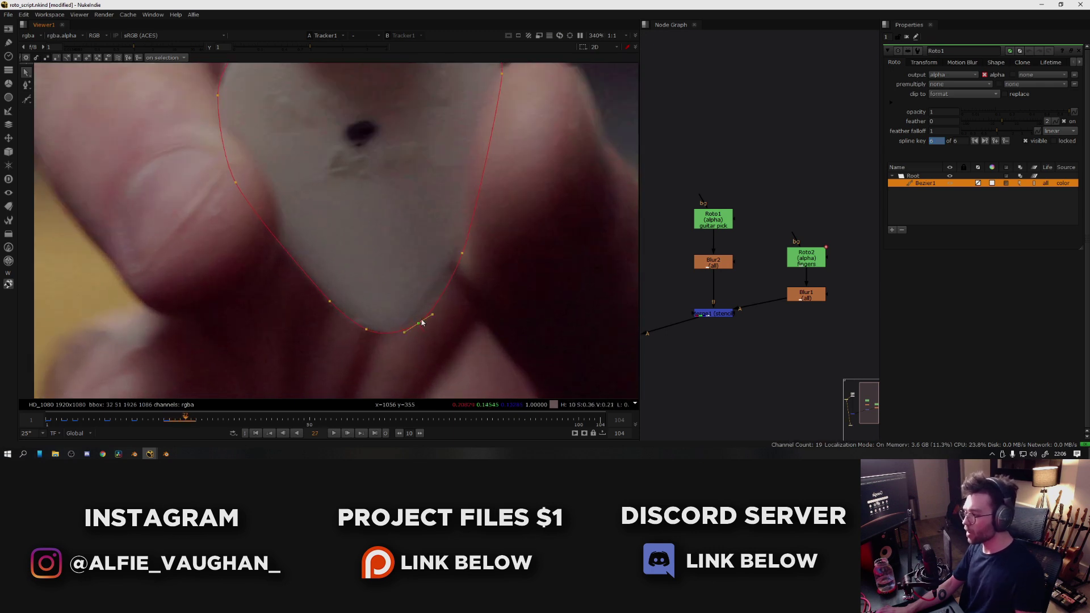
pyautogui.moveTo(540, 218); pyautogui.dragTo(287, 380)
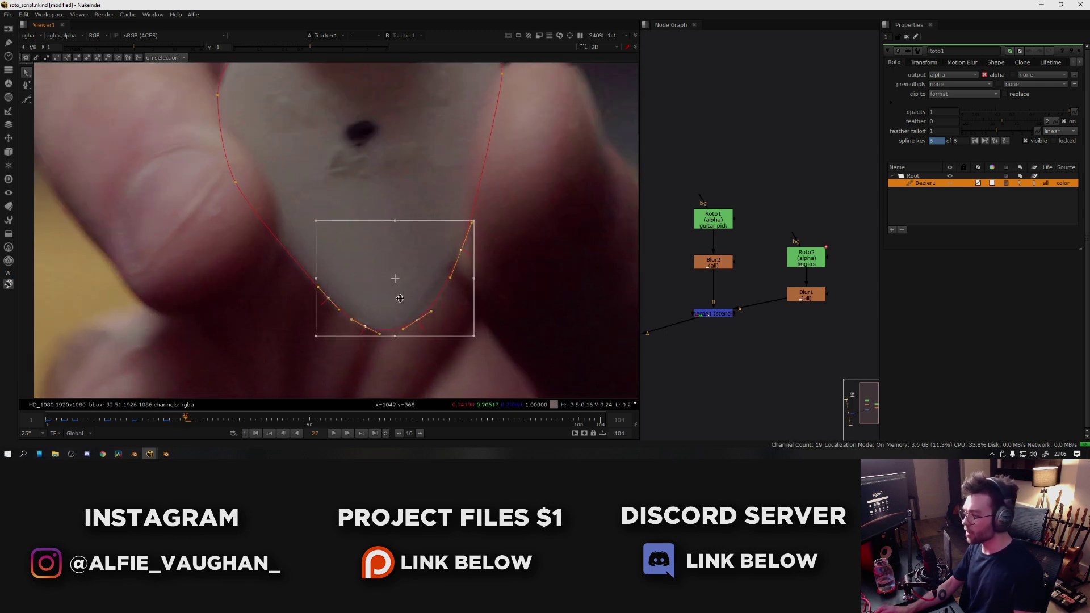
pyautogui.press('Right')
pyautogui.moveTo(392, 239); pyautogui.dragTo(395, 235)
pyautogui.moveTo(396, 235); pyautogui.dragTo(500, 220, button='middle')
# Pull the shape's top-right points out to the pick's edge at a later frame
pyautogui.moveTo(386, 132); pyautogui.dragTo(256, 370)
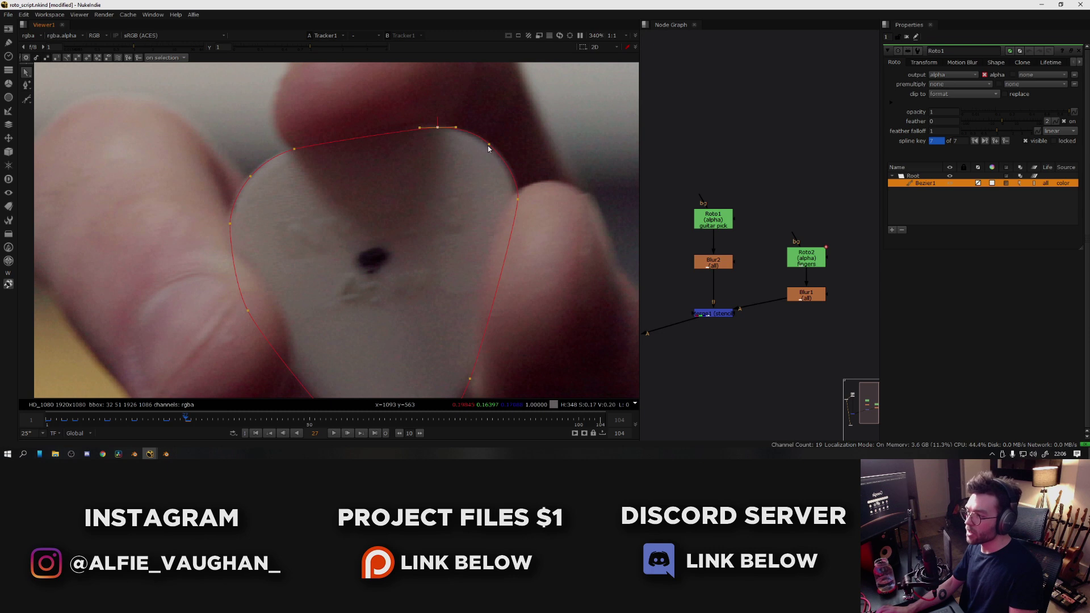
pyautogui.click(488, 146)
pyautogui.moveTo(523, 225); pyautogui.dragTo(416, 121)
pyautogui.click(542, 204)
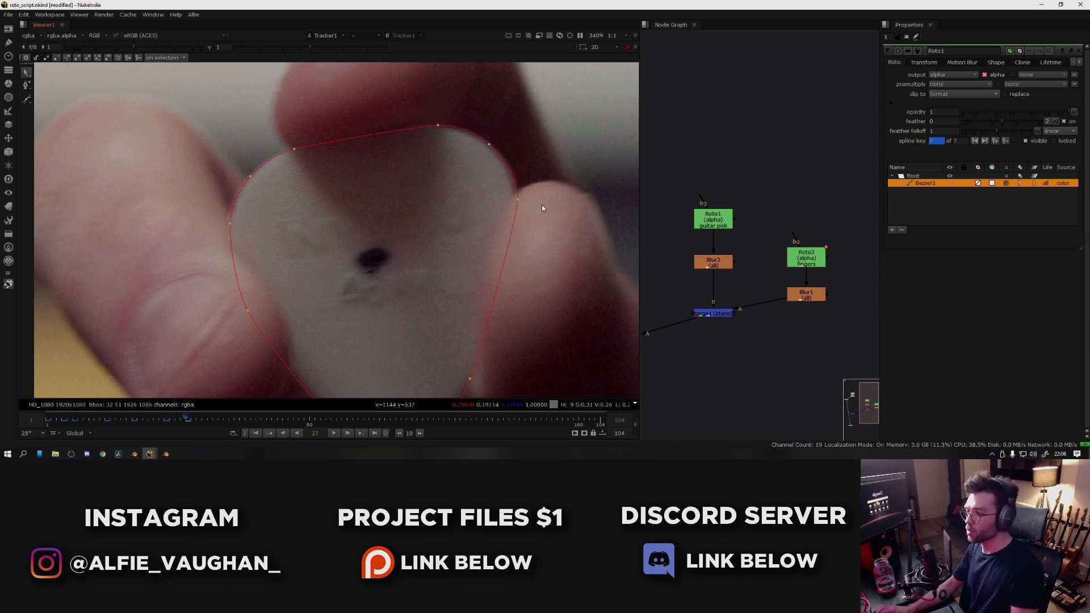
pyautogui.scroll(-3, 282, 323)
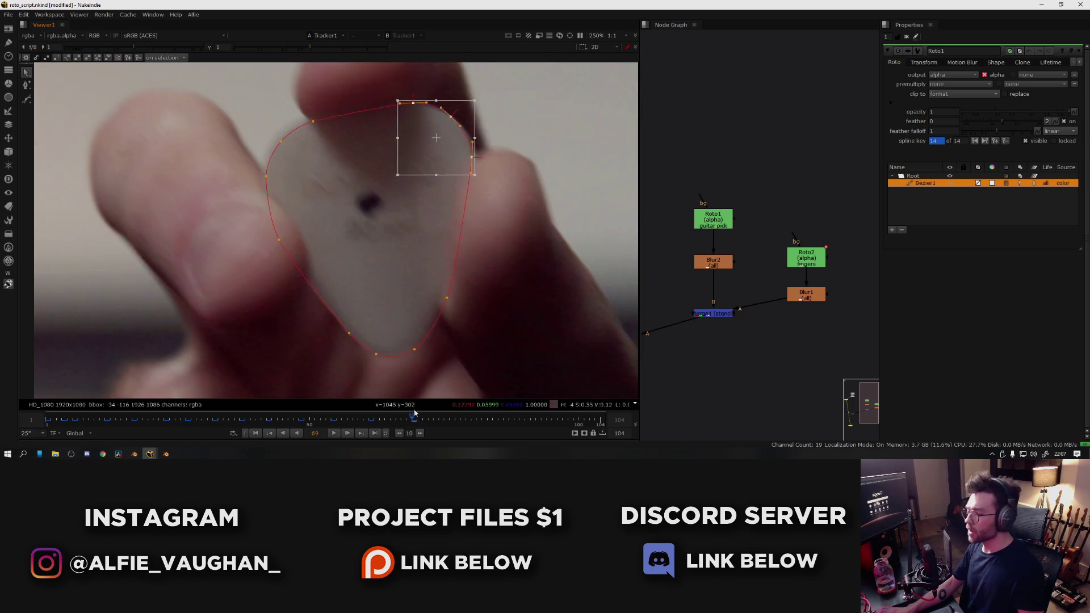
pyautogui.press('Right')
pyautogui.press('Right')
pyautogui.press('Right')
pyautogui.press('Right')
pyautogui.press('Right')
pyautogui.press('Right')
pyautogui.press('Right')
pyautogui.moveTo(498, 110); pyautogui.dragTo(441, 184)
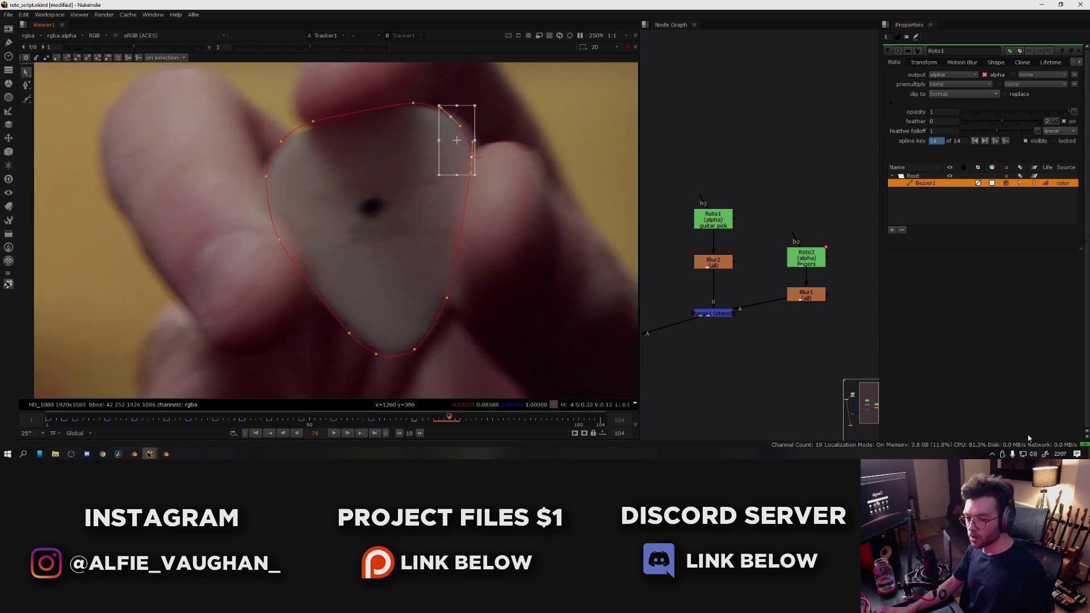
pyautogui.moveTo(455, 140); pyautogui.dragTo(462, 142)
pyautogui.click(531, 261)
# Refit the bottom and top-right points around frame 85, then review the roto
pyautogui.moveTo(475, 289); pyautogui.dragTo(338, 368)
pyautogui.moveTo(398, 316); pyautogui.dragTo(401, 311)
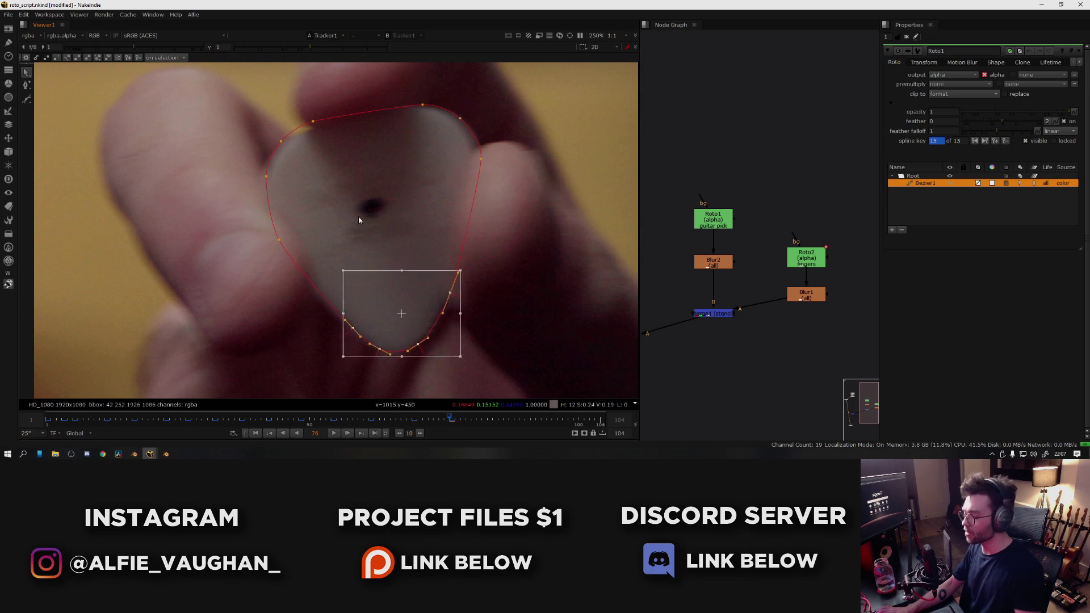
pyautogui.moveTo(340, 113); pyautogui.dragTo(258, 275)
pyautogui.click(498, 419)
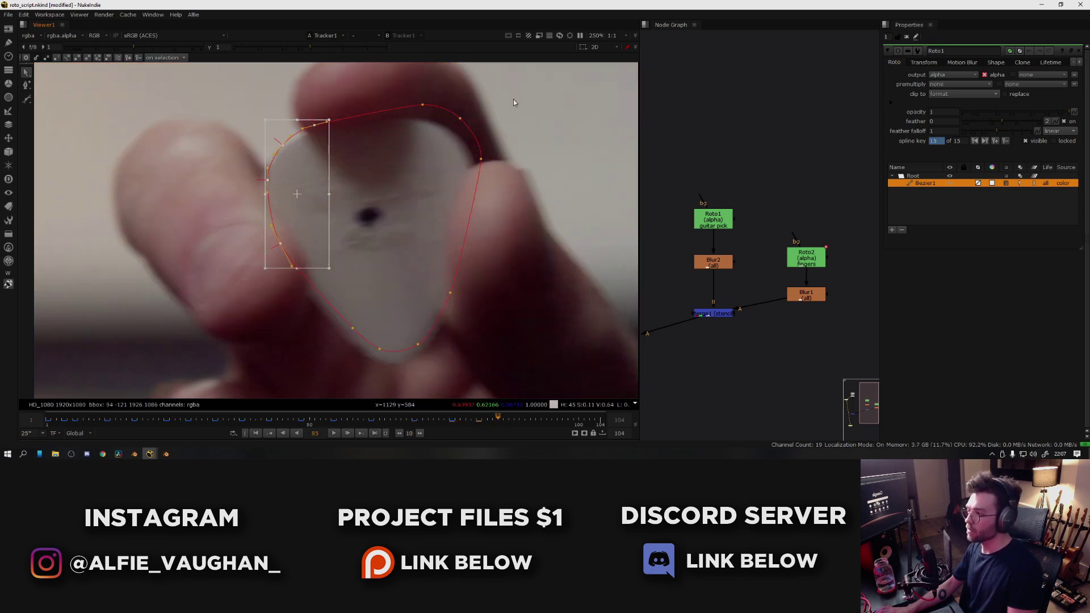
pyautogui.moveTo(513, 99); pyautogui.dragTo(400, 193)
pyautogui.moveTo(440, 162); pyautogui.dragTo(433, 156)
pyautogui.click(530, 258)
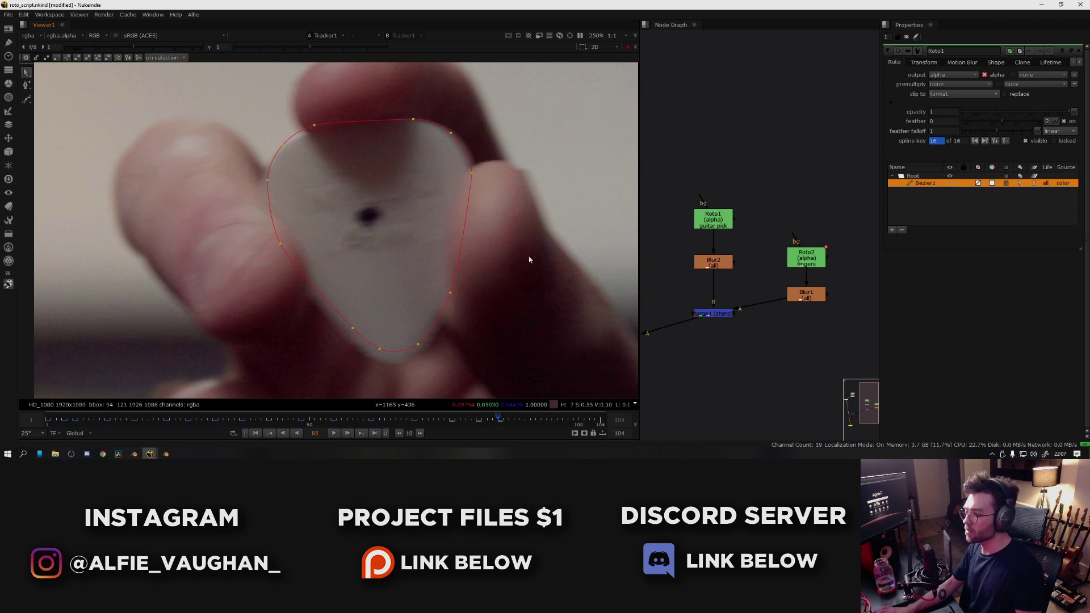
pyautogui.moveTo(465, 268); pyautogui.dragTo(339, 364)
pyautogui.press('Right')
pyautogui.press('Right')
pyautogui.press('Right')
pyautogui.press('Right')
pyautogui.press('Right')
pyautogui.press('Right')
pyautogui.press('Right')
pyautogui.press('Right')
pyautogui.moveTo(406, 325); pyautogui.dragTo(399, 331)
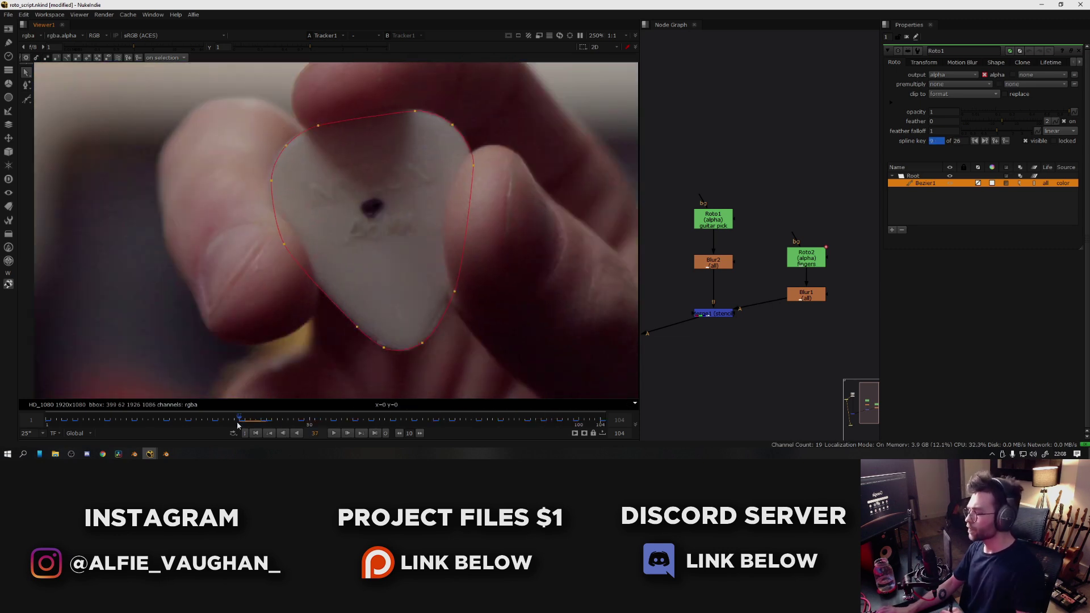
pyautogui.moveTo(187, 419); pyautogui.dragTo(79, 374)
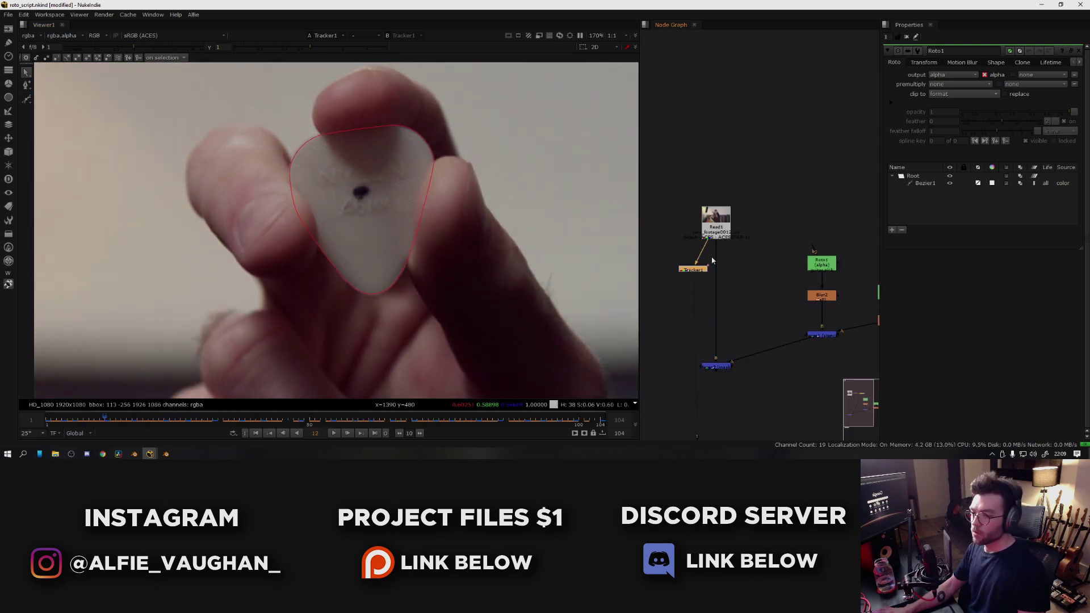
# View the roto's alpha and disconnect Roto1's background input from Tracker1
pyautogui.moveTo(694, 267); pyautogui.dragTo(796, 224)
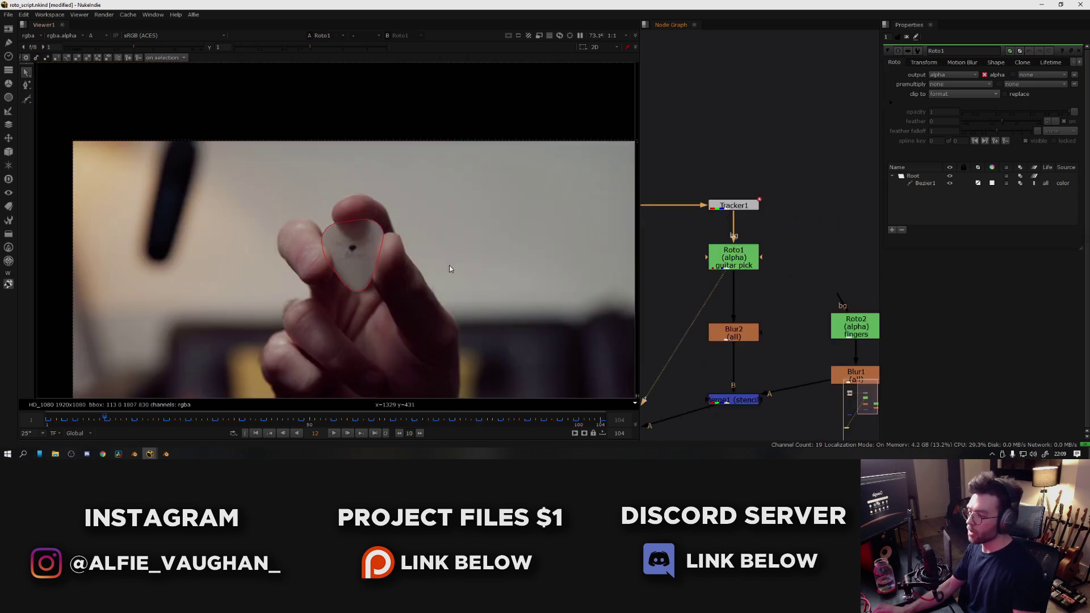
pyautogui.press('a')
pyautogui.moveTo(653, 238); pyautogui.dragTo(738, 253, button='middle')
pyautogui.scroll(-2, 755, 234)
pyautogui.click(720, 236)
pyautogui.moveTo(811, 261); pyautogui.dragTo(774, 272)
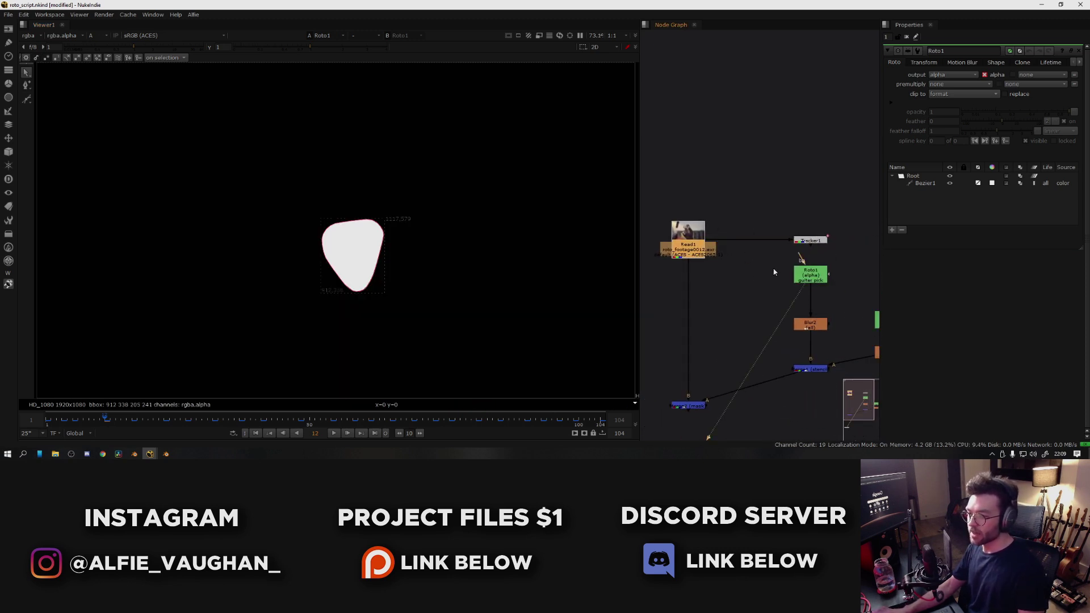
pyautogui.scroll(4, 386, 216)
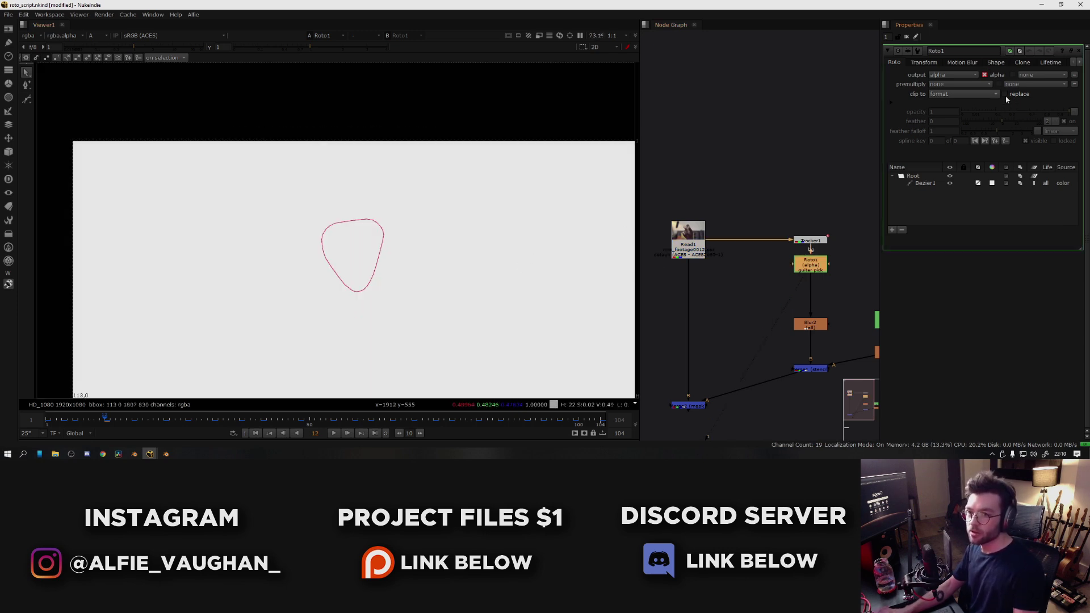
# Make the roto shape replace the incoming alpha and select the Bezier1 pick shape
pyautogui.click(1004, 94)
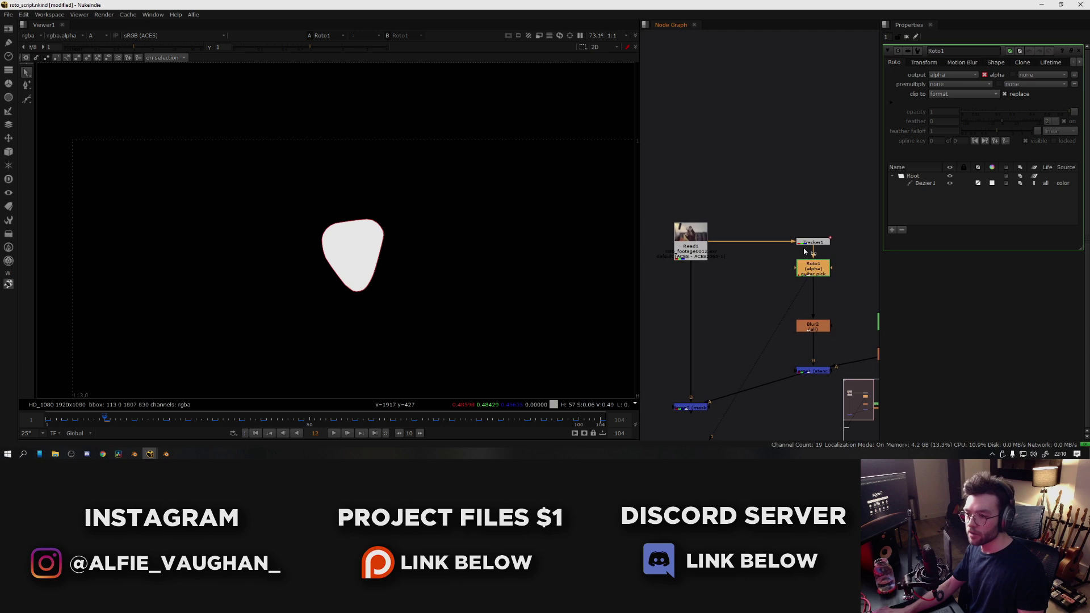
pyautogui.scroll(2, 790, 257)
pyautogui.click(822, 227)
pyautogui.moveTo(723, 281)
pyautogui.mouseDown(button='middle')
pyautogui.moveTo(720, 268)
pyautogui.moveTo(711, 279)
pyautogui.mouseUp(button='middle')
pyautogui.click(762, 288)
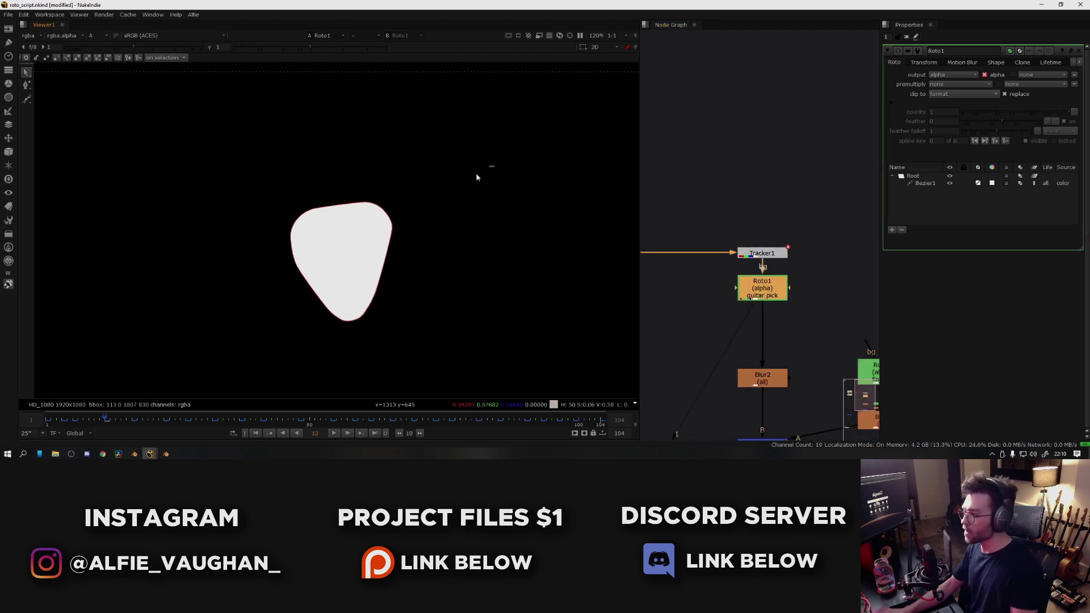
pyautogui.moveTo(477, 177); pyautogui.dragTo(267, 348)
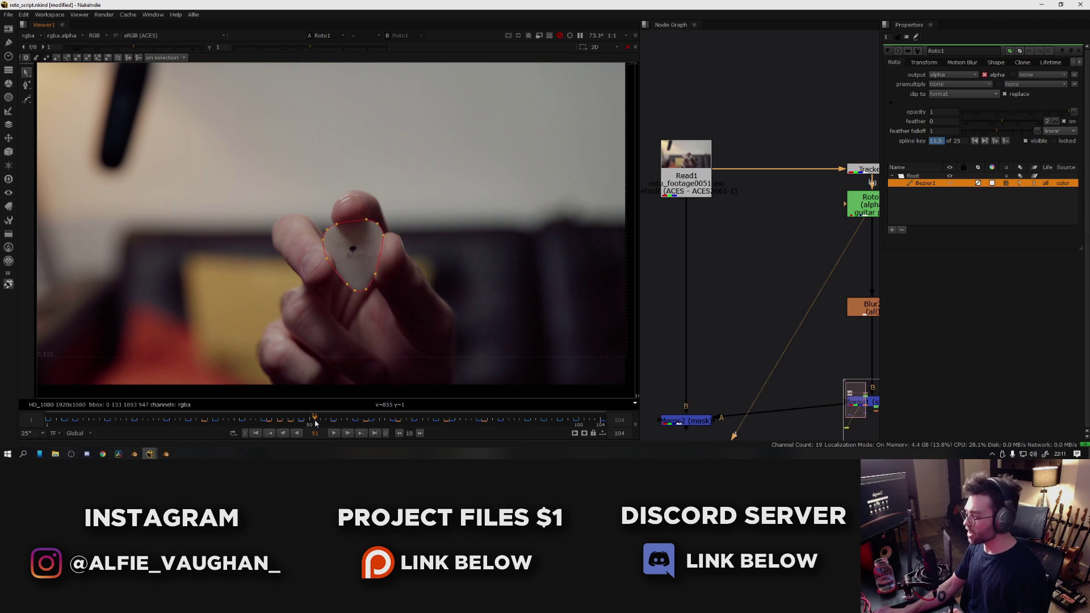
# Insert a Merge over the Read1 pipe with the pick roto, reviewing frames 36 to 54
pyautogui.moveTo(312, 419); pyautogui.dragTo(277, 422)
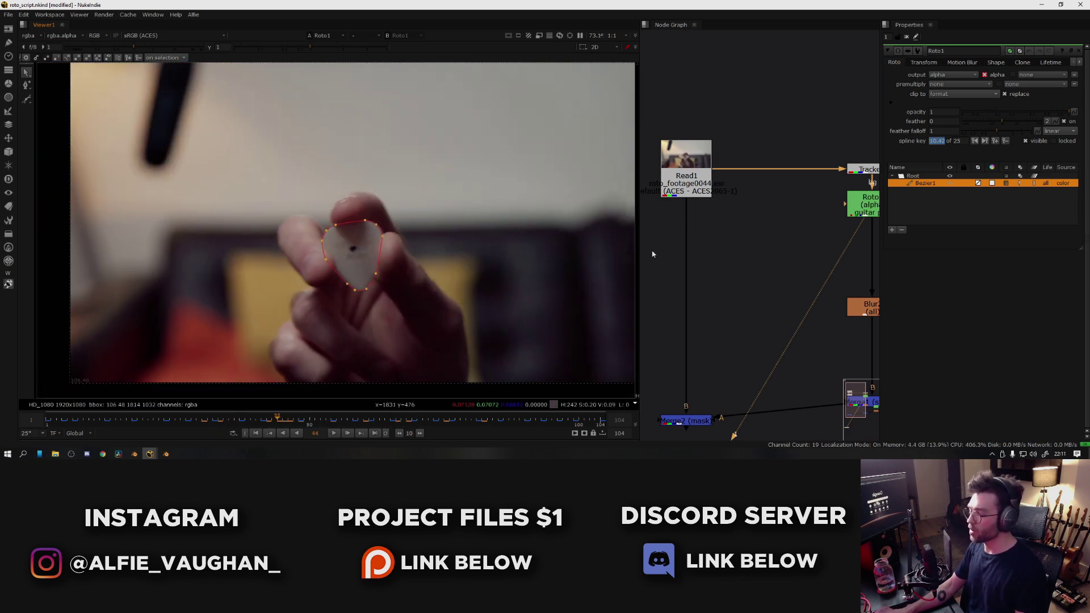
pyautogui.press('m')
pyautogui.moveTo(747, 258); pyautogui.dragTo(863, 219)
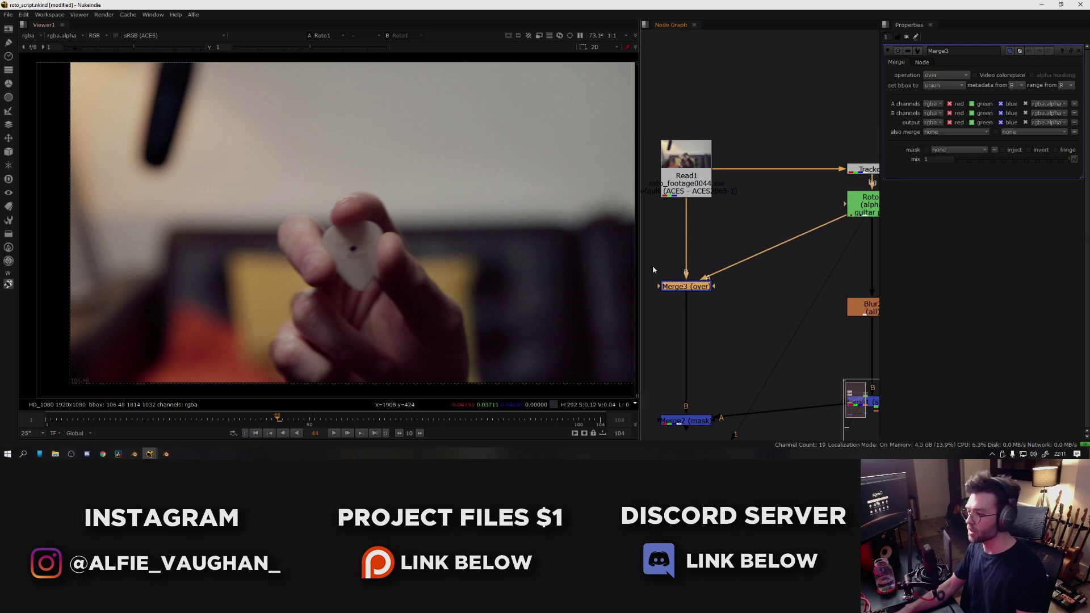
pyautogui.press('1')
pyautogui.moveTo(288, 421); pyautogui.dragTo(234, 422)
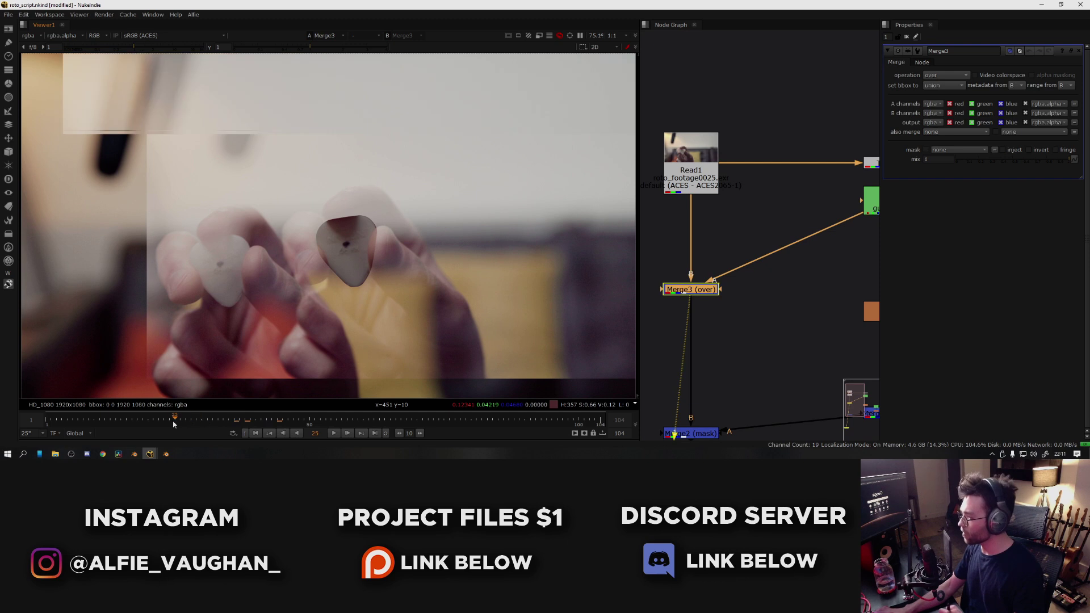
pyautogui.press('Left')
pyautogui.press('Left')
pyautogui.press('Left')
pyautogui.press('Left')
pyautogui.press('Left')
pyautogui.press('Left')
pyautogui.press('Left')
pyautogui.press('Left')
pyautogui.press('Left')
pyautogui.press('Left')
pyautogui.press('Left')
pyautogui.press('Right')
pyautogui.press('Right')
pyautogui.press('Right')
pyautogui.press('Right')
pyautogui.press('Right')
pyautogui.press('Right')
pyautogui.press('Right')
pyautogui.press('Right')
pyautogui.press('Right')
pyautogui.press('Right')
pyautogui.press('Right')
pyautogui.press('Right')
pyautogui.press('Right')
pyautogui.press('Right')
pyautogui.press('Right')
pyautogui.press('Right')
pyautogui.press('Right')
pyautogui.press('Right')
pyautogui.press('Right')
pyautogui.press('Right')
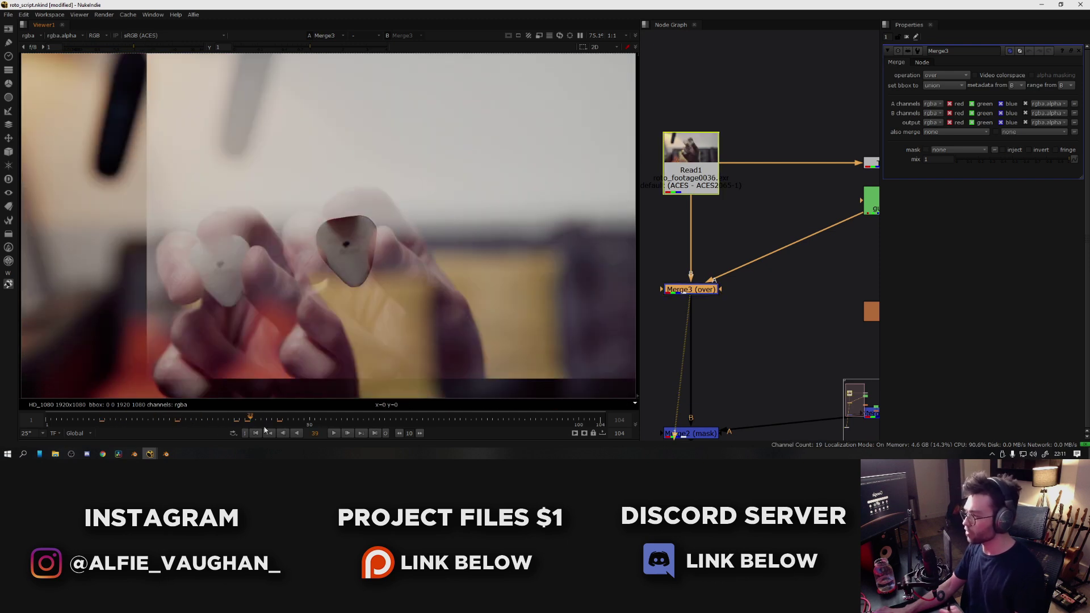
pyautogui.moveTo(874, 147); pyautogui.dragTo(778, 210, button='middle')
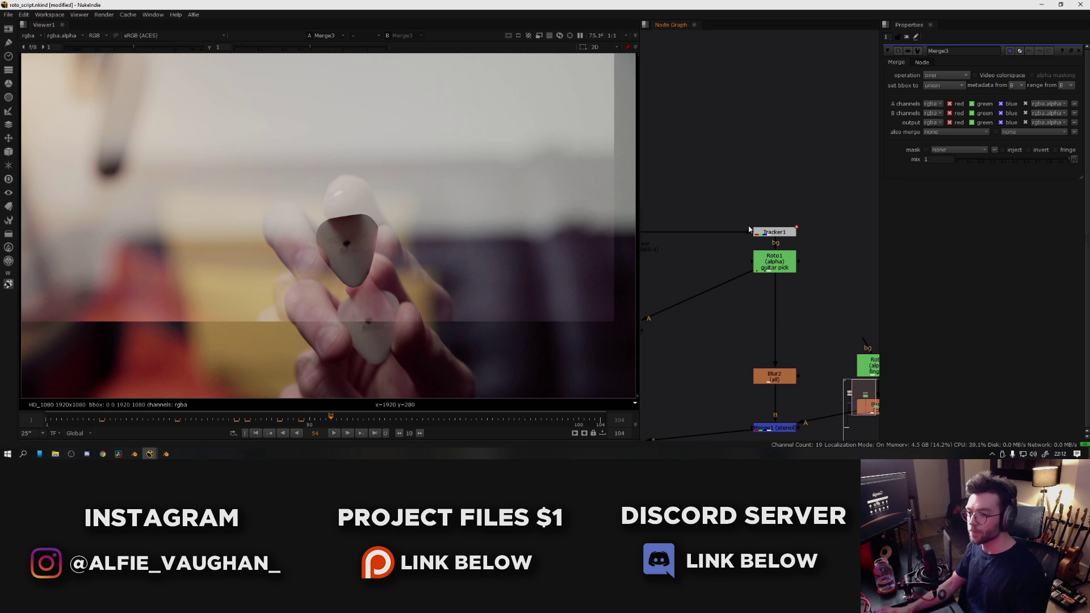
# Paste Tracker2 under Roto1 and set its transform to match-move
pyautogui.moveTo(831, 209); pyautogui.dragTo(703, 251)
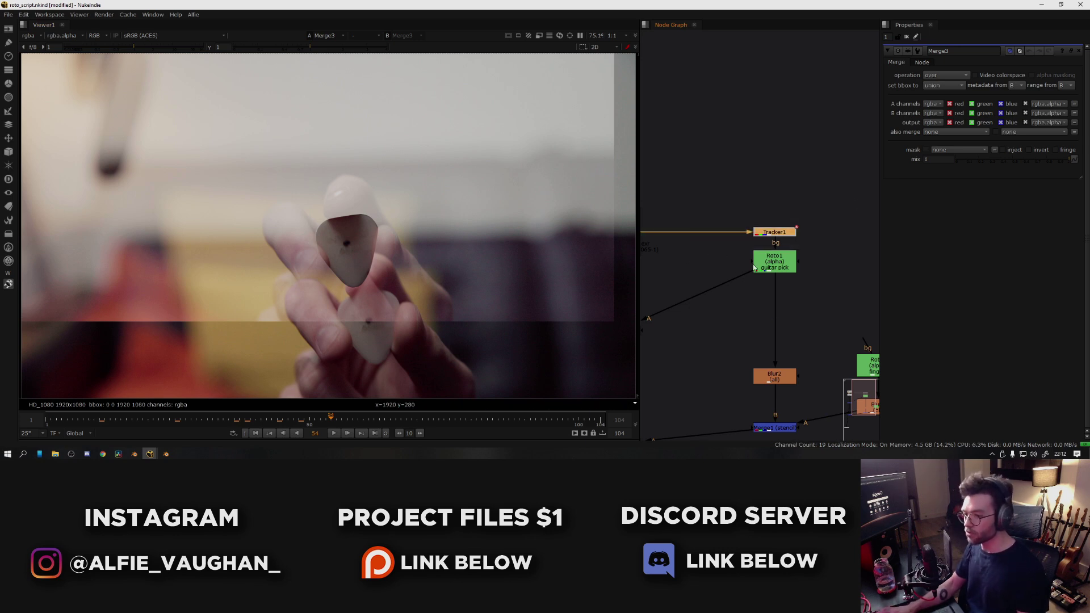
pyautogui.click(829, 280)
pyautogui.click(778, 266)
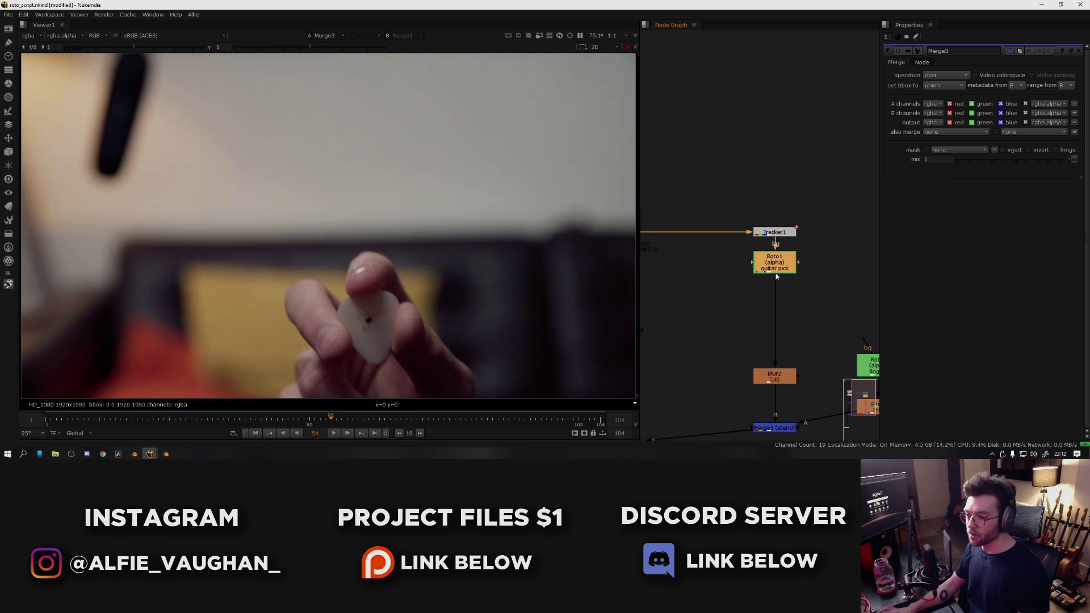
pyautogui.hotkey('ctrl', 'v')
pyautogui.moveTo(785, 288); pyautogui.dragTo(785, 300)
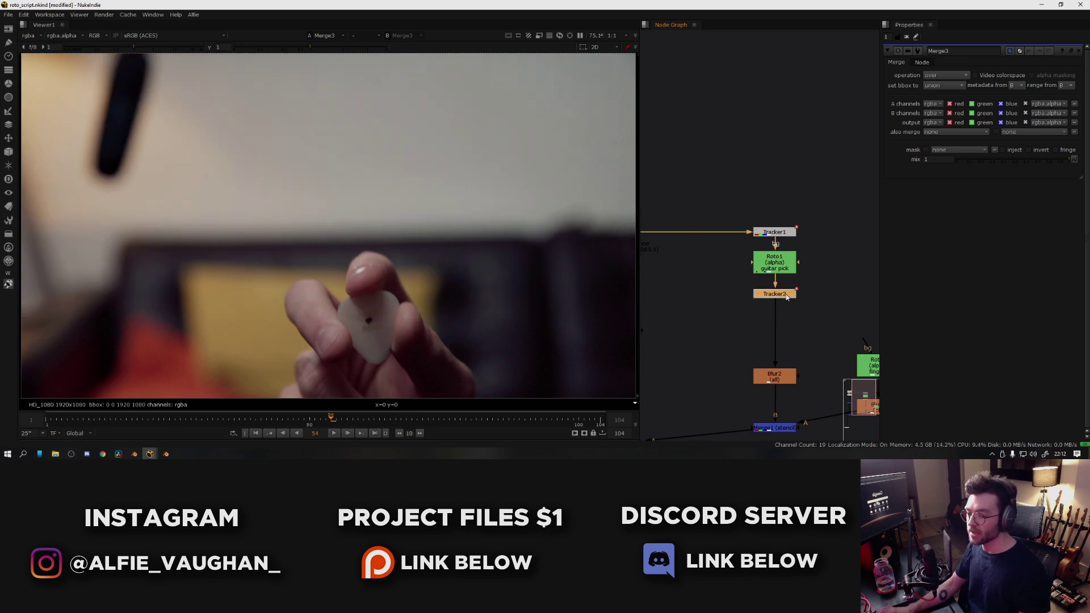
pyautogui.doubleClick(784, 293)
pyautogui.click(720, 282)
pyautogui.click(772, 293)
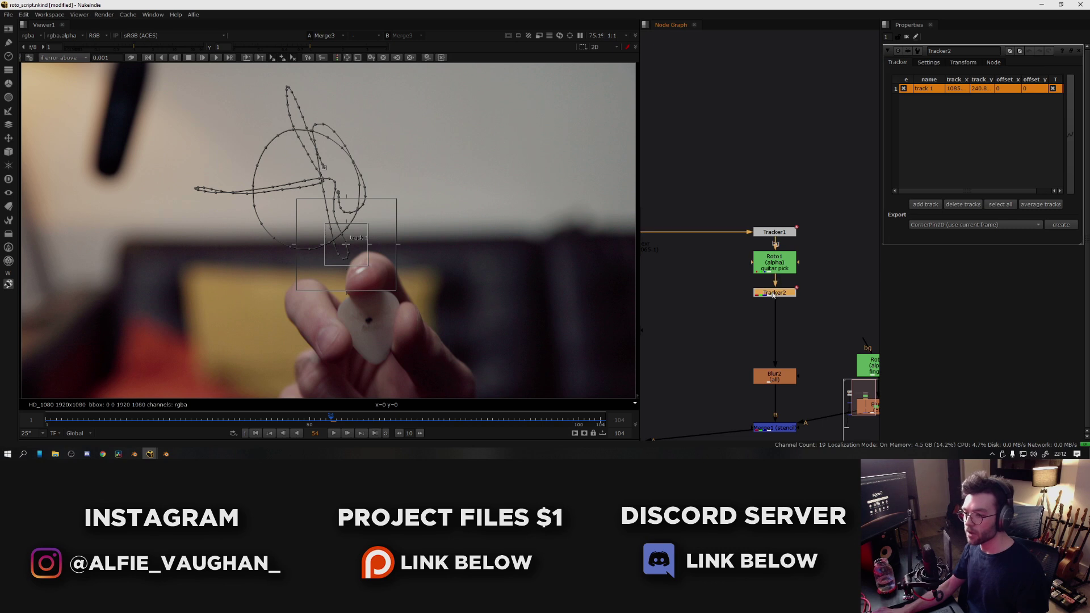
pyautogui.click(963, 62)
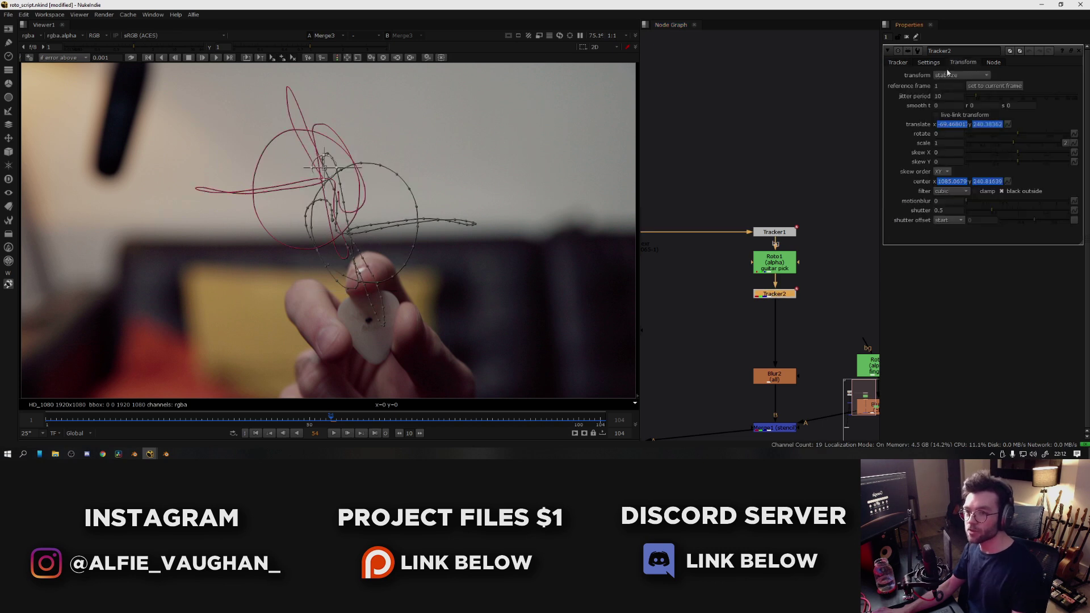
pyautogui.click(964, 76)
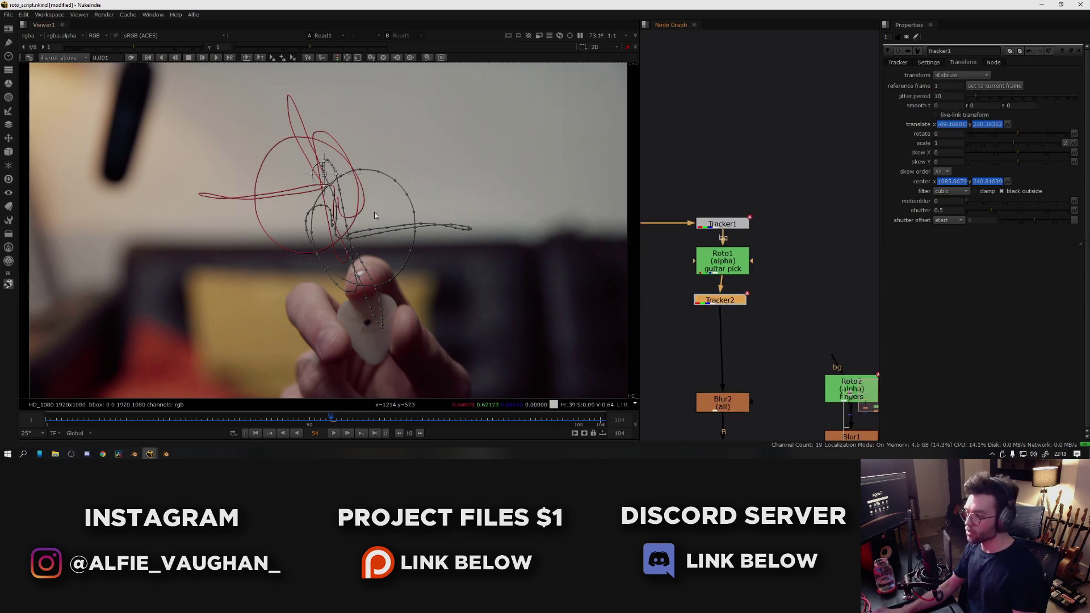
# Re-enable the disabled stencil merge with D
pyautogui.moveTo(766, 283); pyautogui.dragTo(891, 184, button='middle')
pyautogui.moveTo(742, 224); pyautogui.dragTo(703, 357, button='middle')
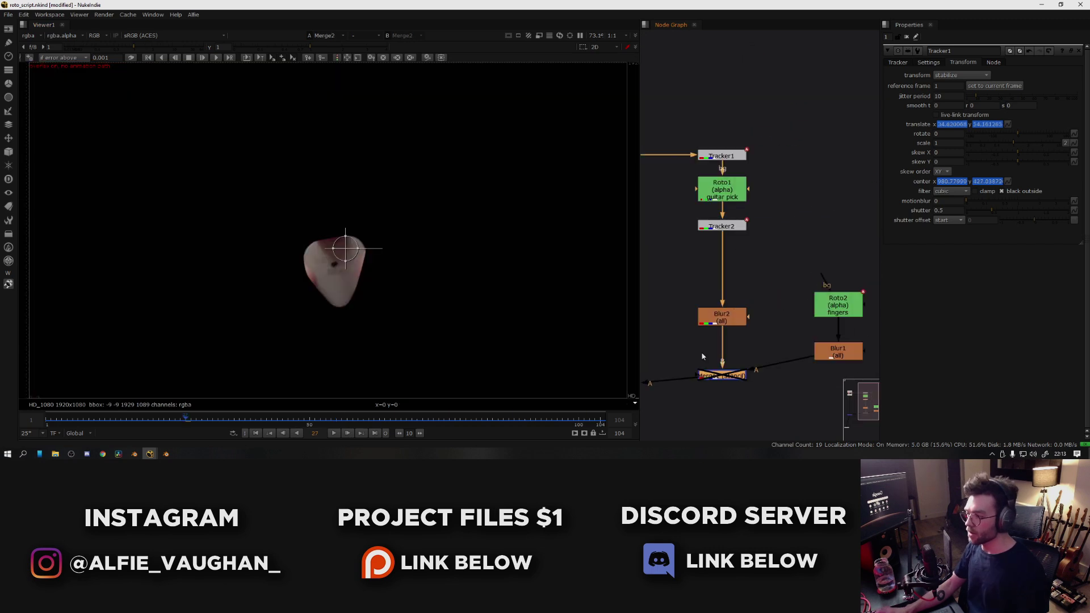
pyautogui.moveTo(720, 233); pyautogui.dragTo(727, 236)
pyautogui.click(721, 375)
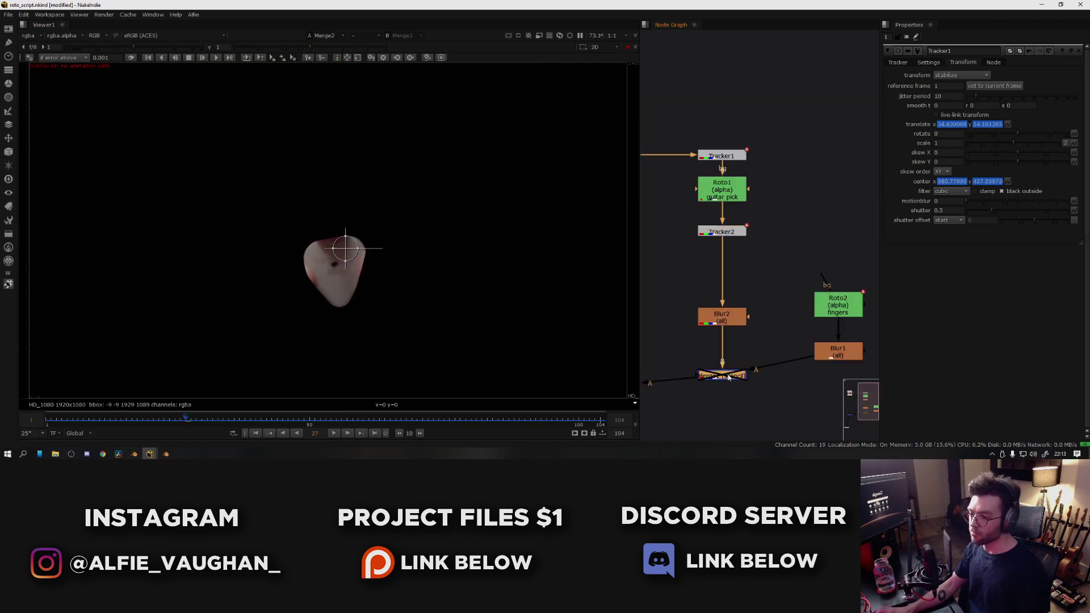
pyautogui.press('d')
pyautogui.moveTo(176, 421); pyautogui.dragTo(153, 421)
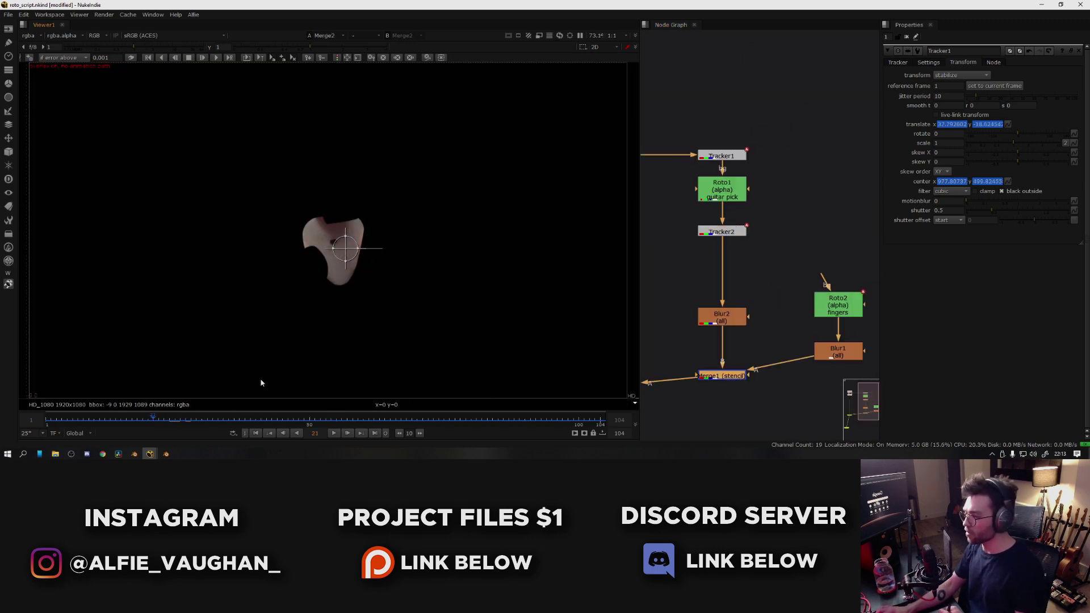
# Move Tracker2 out of the roto chain and wire it below the stencil merge
pyautogui.click(718, 232)
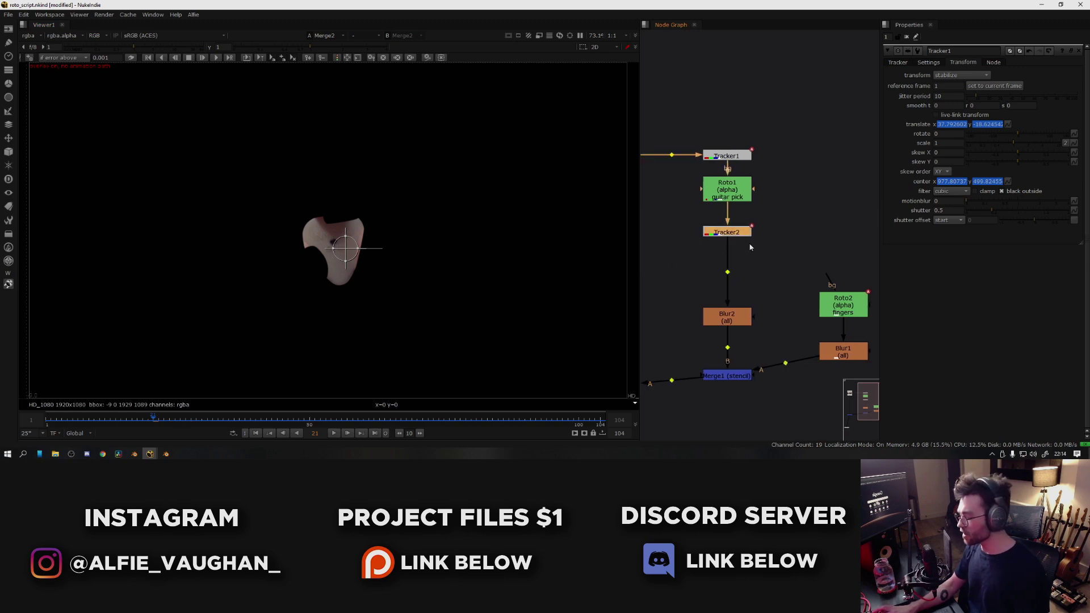
pyautogui.hotkey('ctrl', 'shift', 'x')
pyautogui.moveTo(773, 234); pyautogui.dragTo(725, 404)
pyautogui.press('f')
pyautogui.click(157, 419)
pyautogui.moveTo(157, 419); pyautogui.dragTo(137, 419)
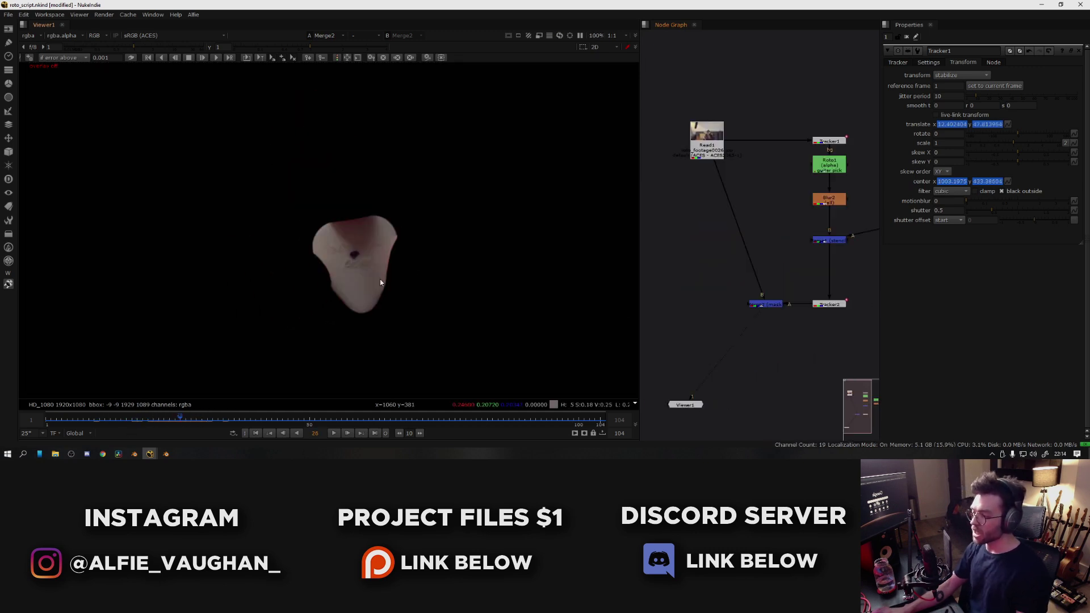
# Add a Grade after the merge with a pink gain colour
pyautogui.click(766, 305)
pyautogui.press('g')
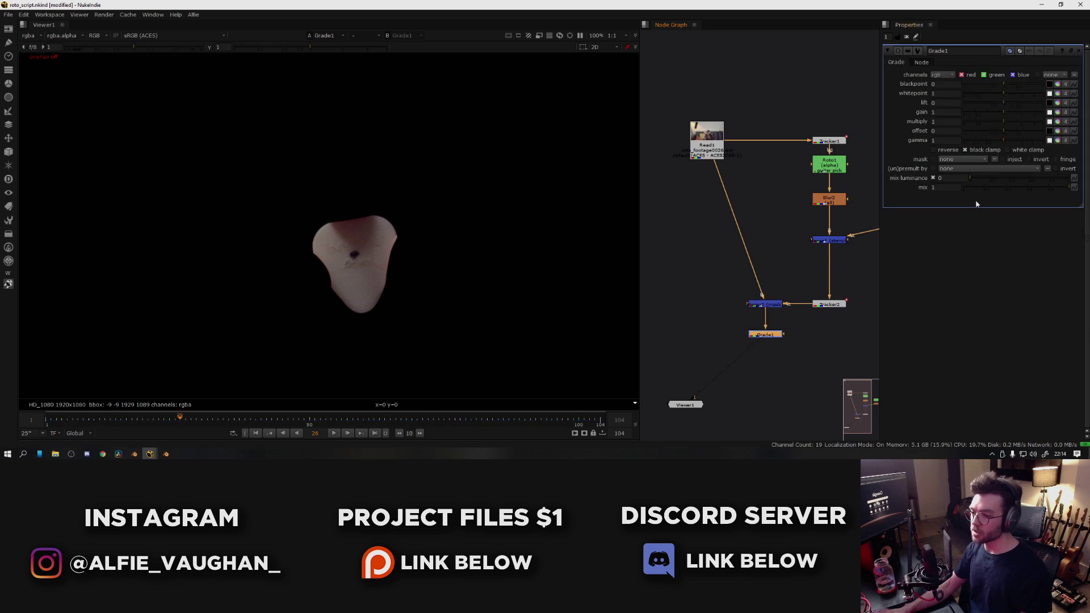
pyautogui.click(1058, 113)
pyautogui.click(708, 337)
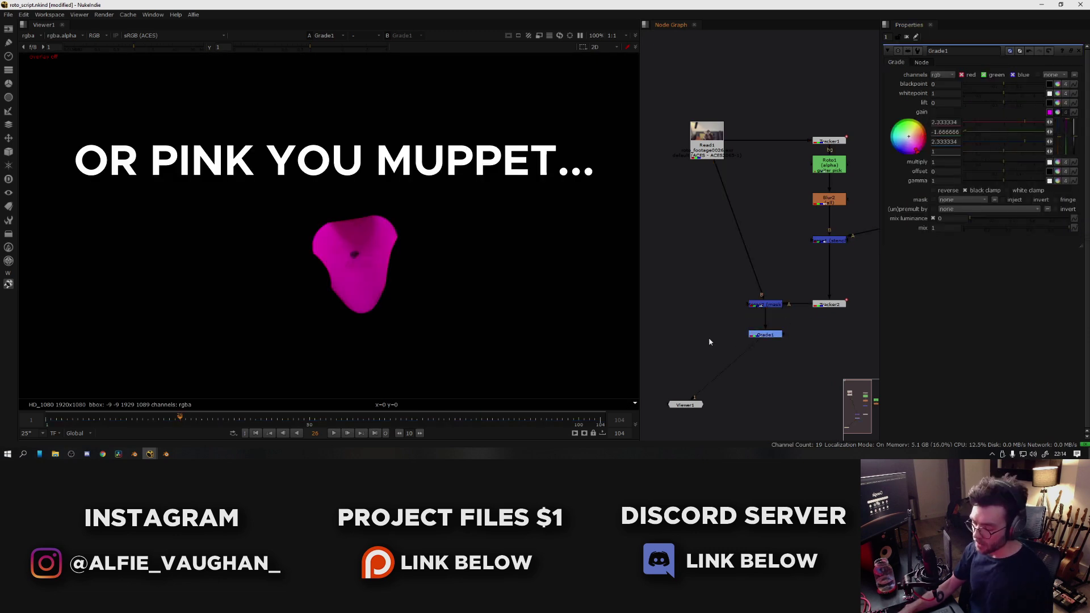
# Merge the pink pick over Read1 and check the output and alpha at frame 42
pyautogui.press('m')
pyautogui.moveTo(708, 332); pyautogui.dragTo(707, 148)
pyautogui.moveTo(726, 339); pyautogui.dragTo(764, 335)
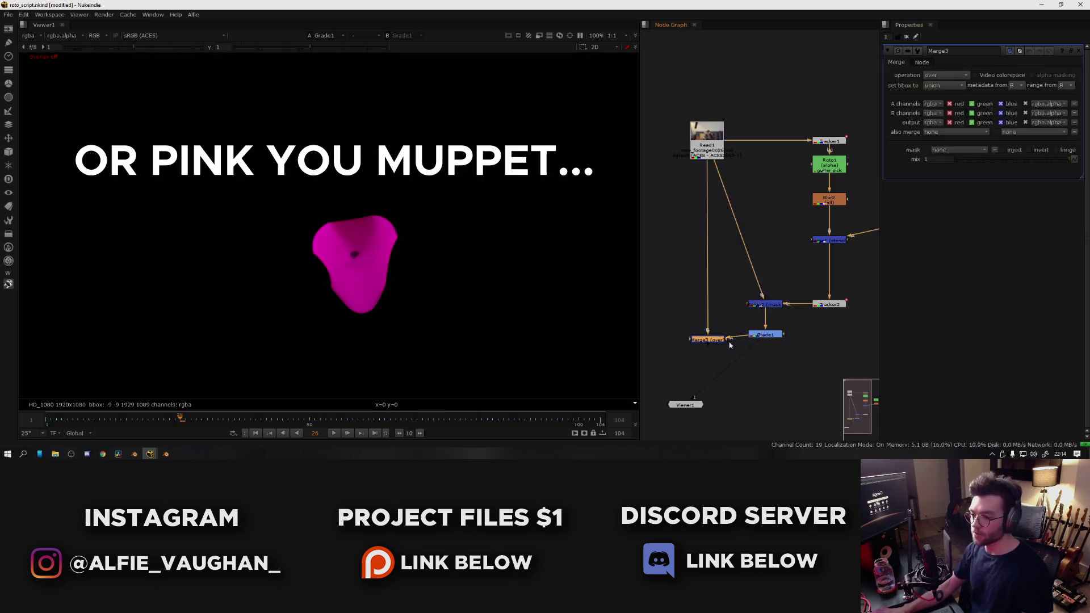
pyautogui.press('1')
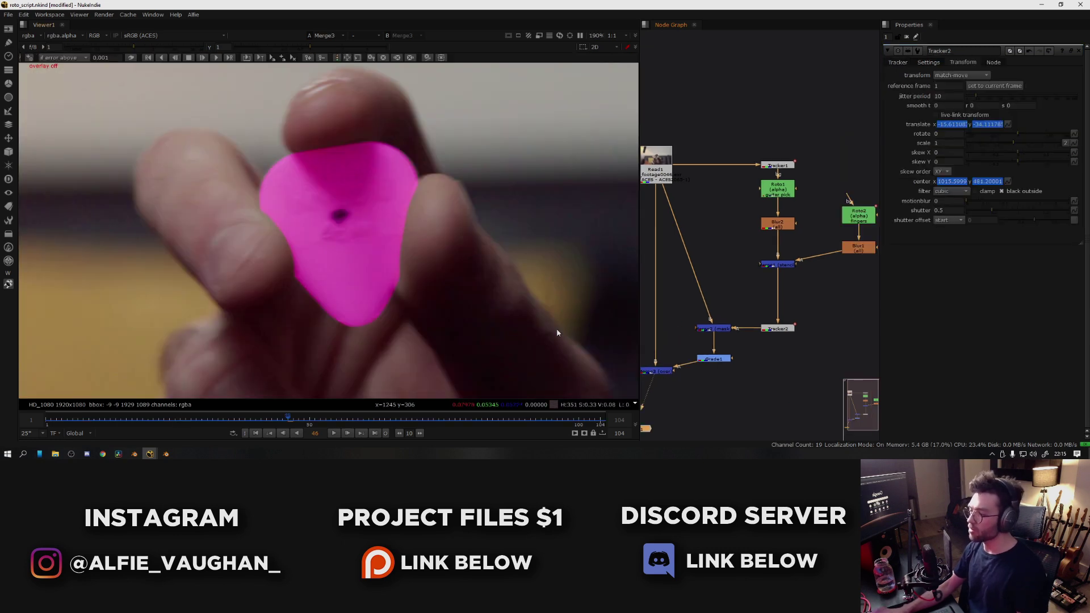
pyautogui.press('1')
pyautogui.press('a')
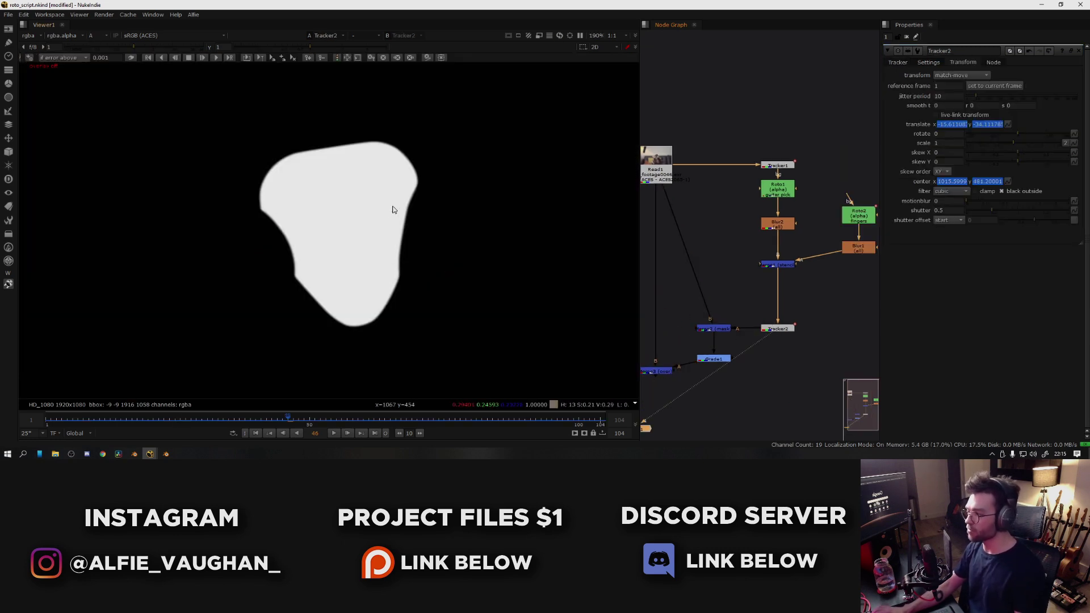
pyautogui.scroll(3, 422, 200)
pyautogui.scroll(-3, 422, 200)
pyautogui.click(268, 411)
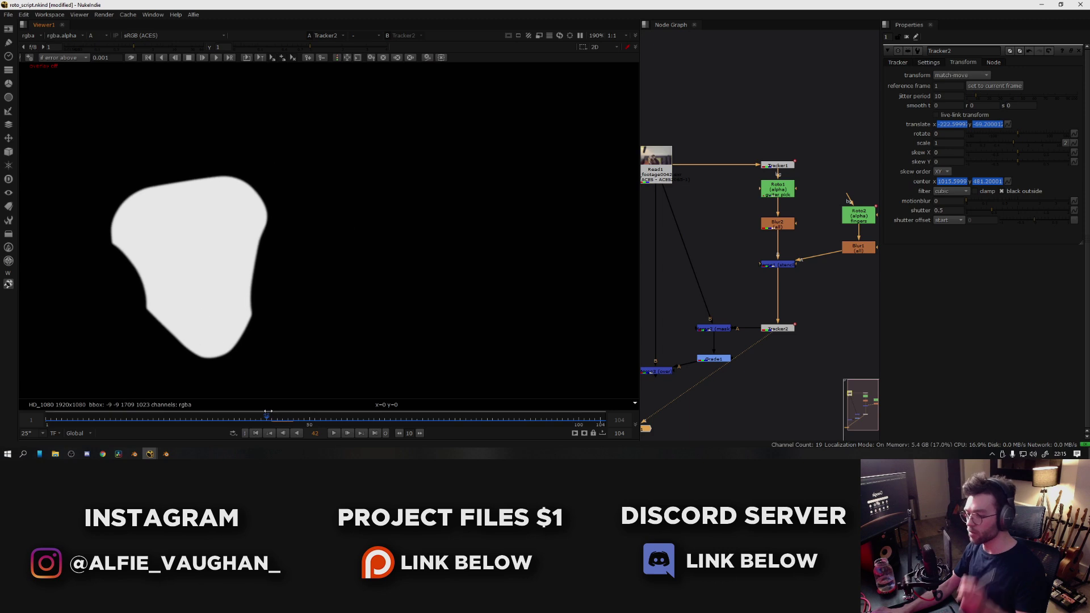
# On frame 45, set Tracker2's motion blur to 1 and shutter to 0.3
pyautogui.moveTo(267, 411); pyautogui.dragTo(283, 411)
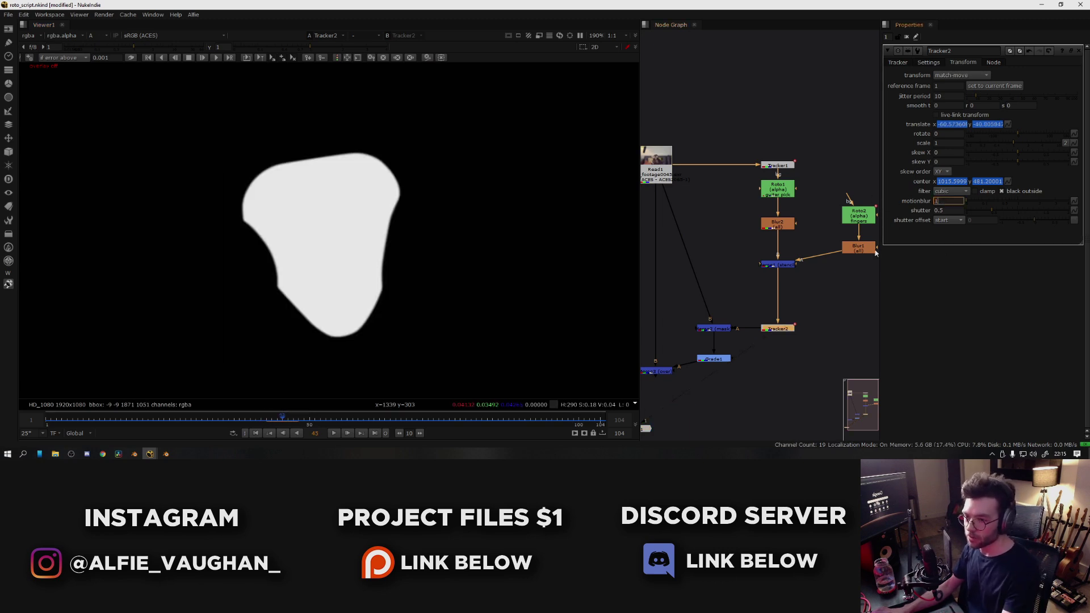
pyautogui.press('Return')
pyautogui.scroll(-1, 506, 314)
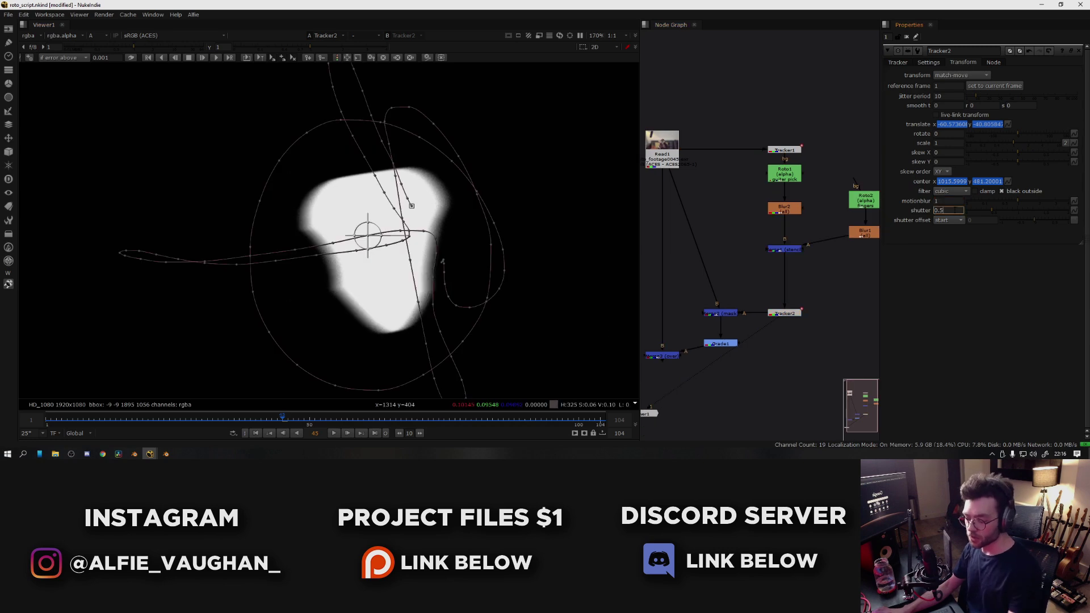
pyautogui.press('BackSpace')
pyautogui.write('3')
pyautogui.press('Return')
# View the final pink pick merge in Viewer1 and set Tracker2's shutter offset to centred
pyautogui.scroll(2, 449, 241)
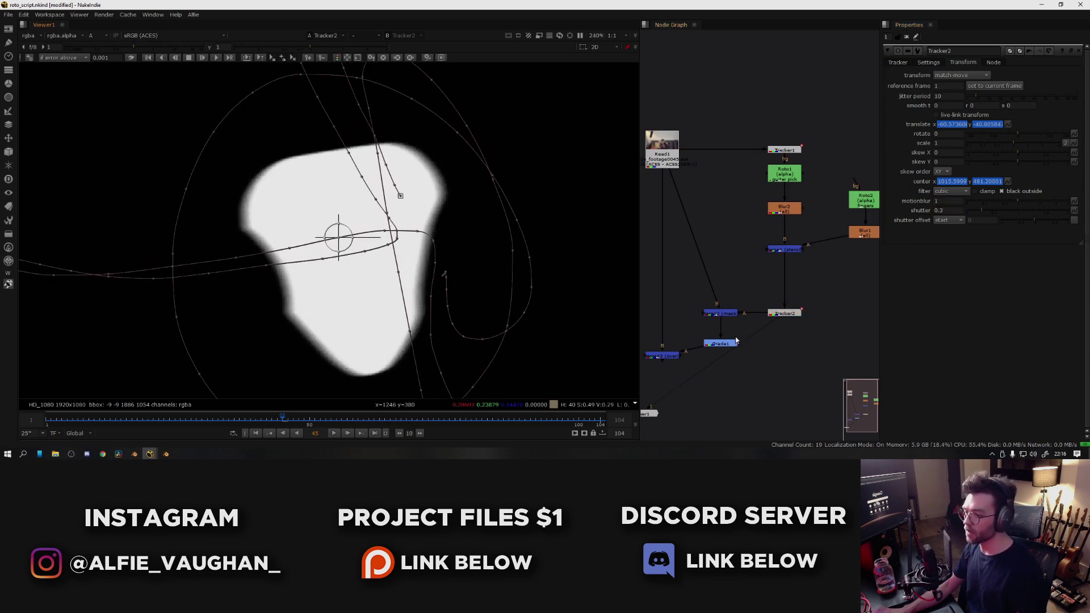
pyautogui.moveTo(736, 341); pyautogui.dragTo(834, 289, button='middle')
pyautogui.click(759, 303)
pyautogui.press('1')
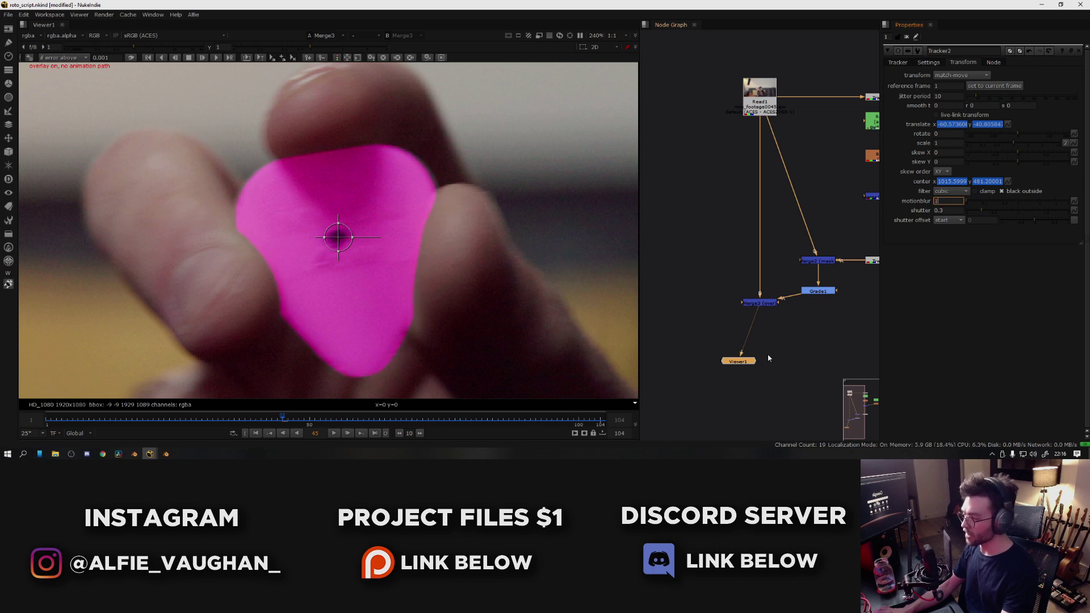
pyautogui.click(946, 221)
pyautogui.click(946, 230)
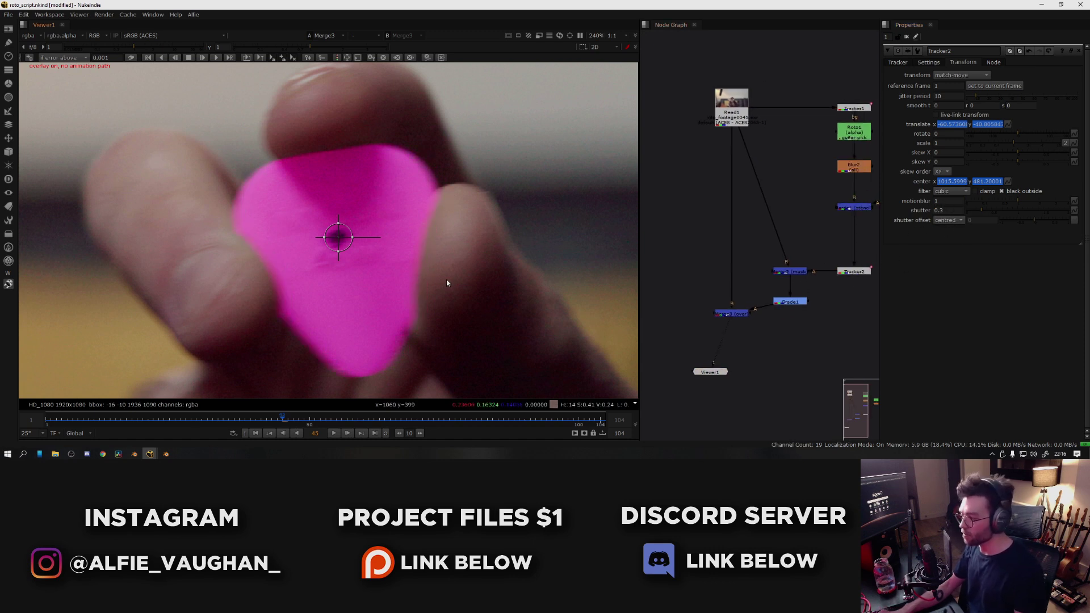
# Scrub the timeline between frames 14 and 81 to review the motion-blurred pick
pyautogui.scroll(-6, 370, 246)
pyautogui.click(361, 419)
pyautogui.moveTo(361, 419); pyautogui.dragTo(171, 421)
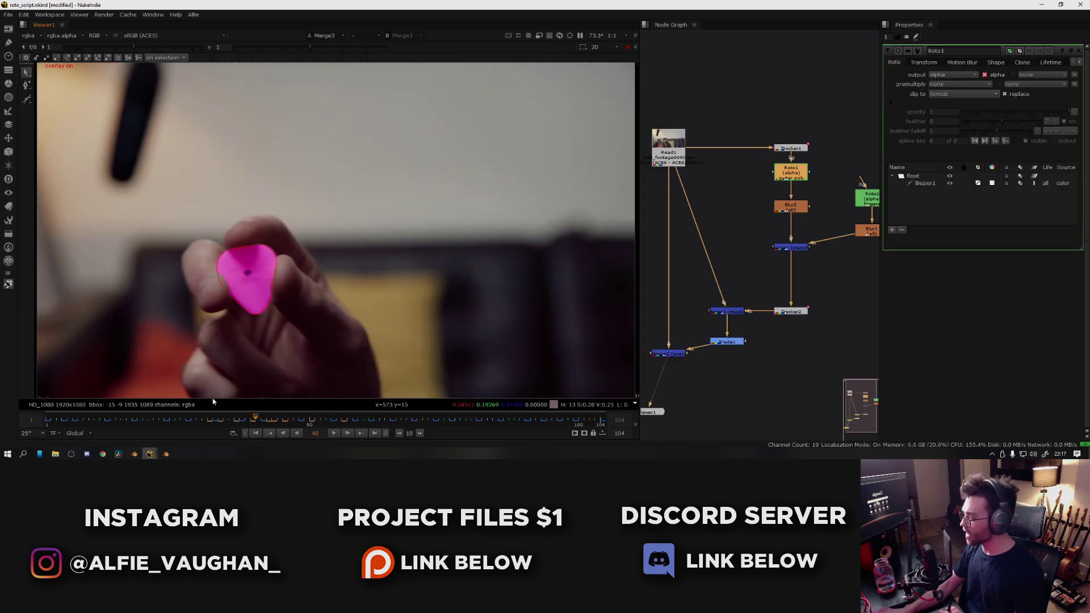
pyautogui.moveTo(256, 420); pyautogui.dragTo(477, 433)
pyautogui.click(116, 421)
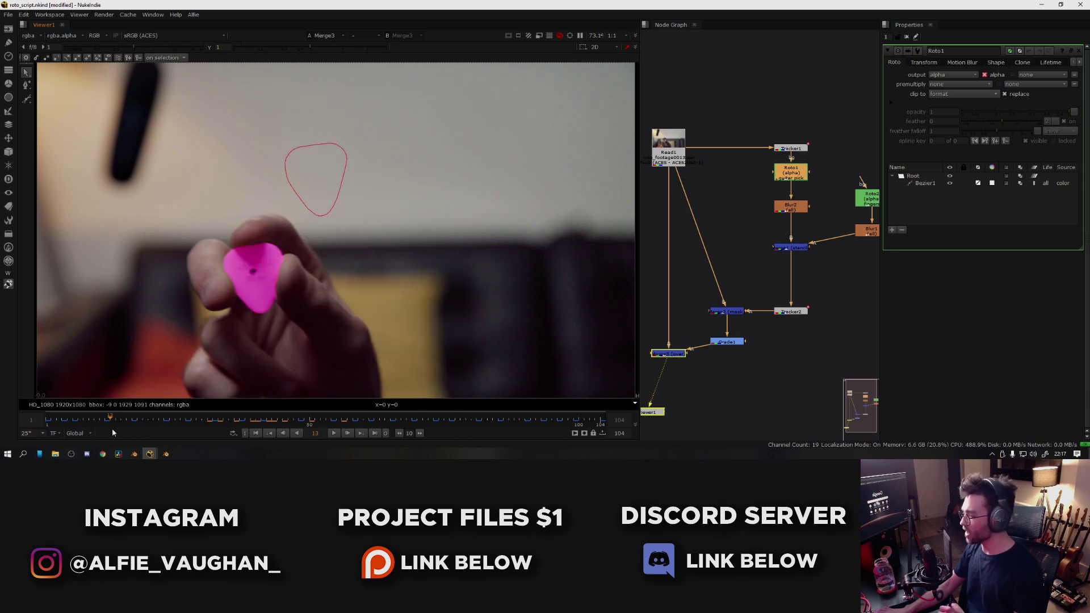